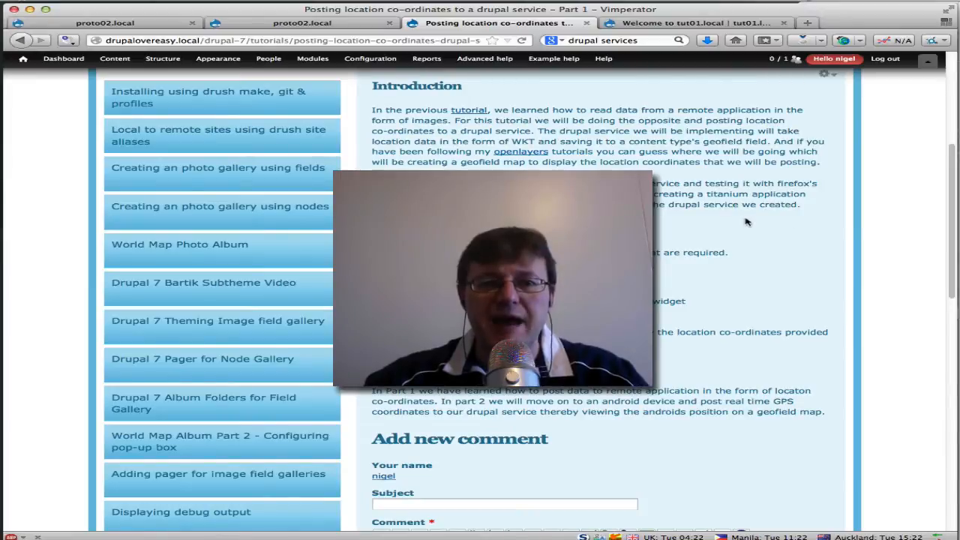
# - Open the prerequisite tutorial linked in the article and review its required modules and implementation sections
pyautogui.scroll(-3, 747, 220)
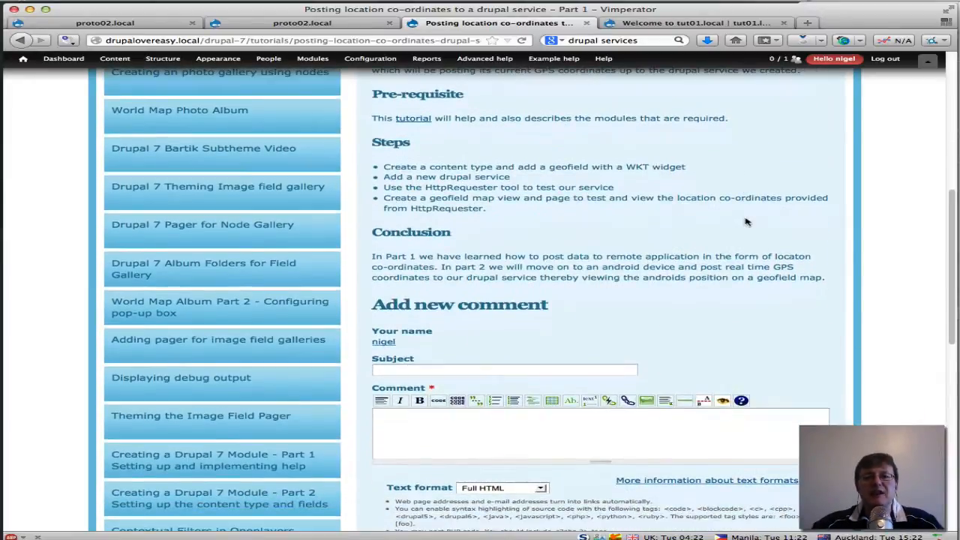
pyautogui.click(411, 118)
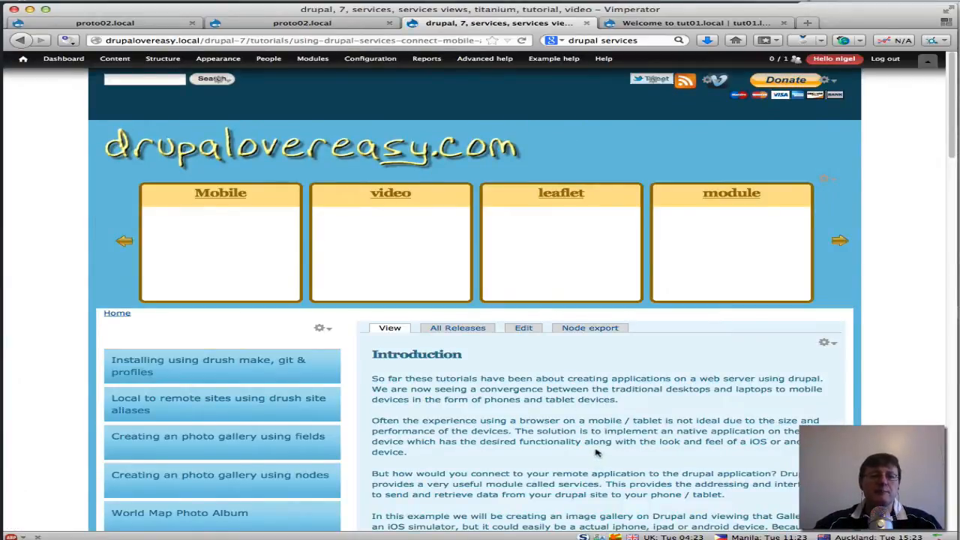
pyautogui.scroll(-5, 596, 462)
pyautogui.scroll(2, 597, 453)
pyautogui.scroll(-4, 597, 452)
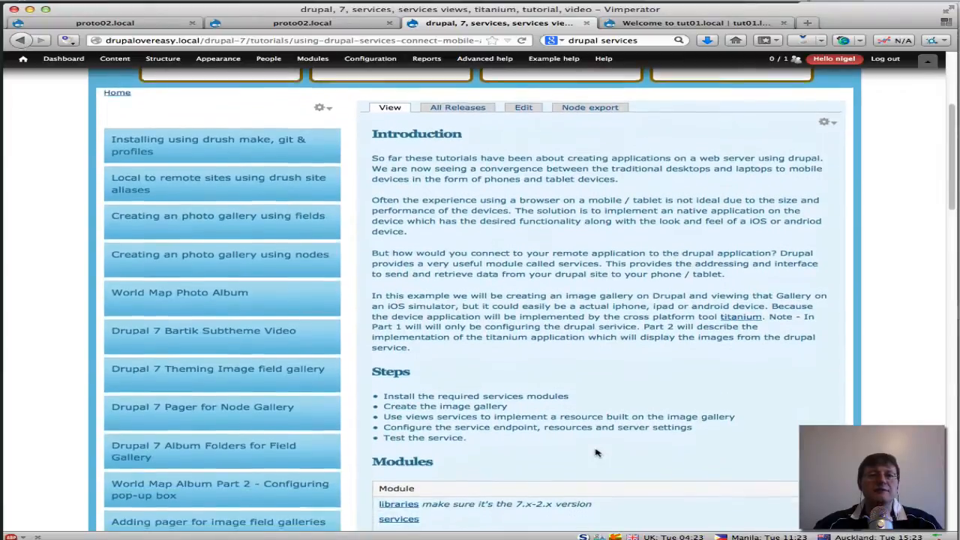
pyautogui.scroll(-5, 596, 450)
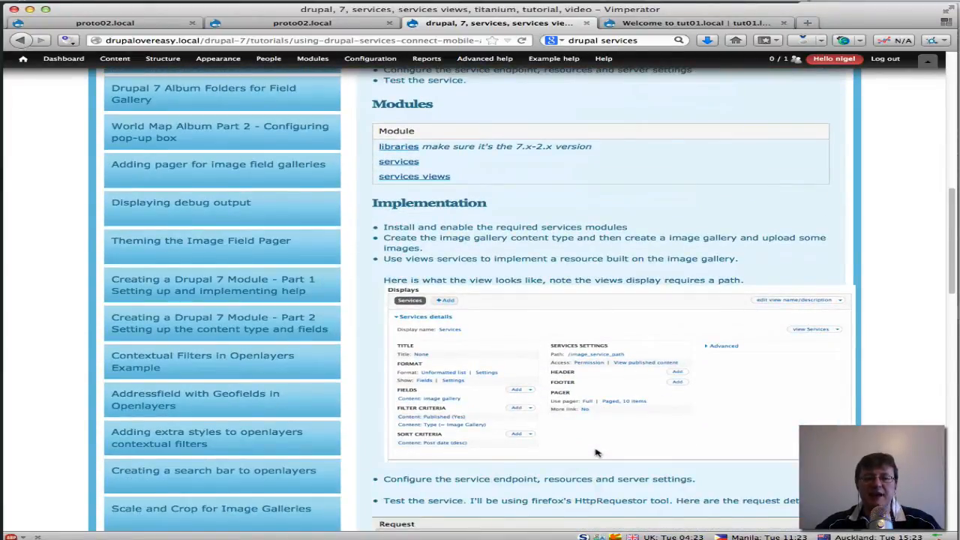
pyautogui.scroll(-2, 596, 452)
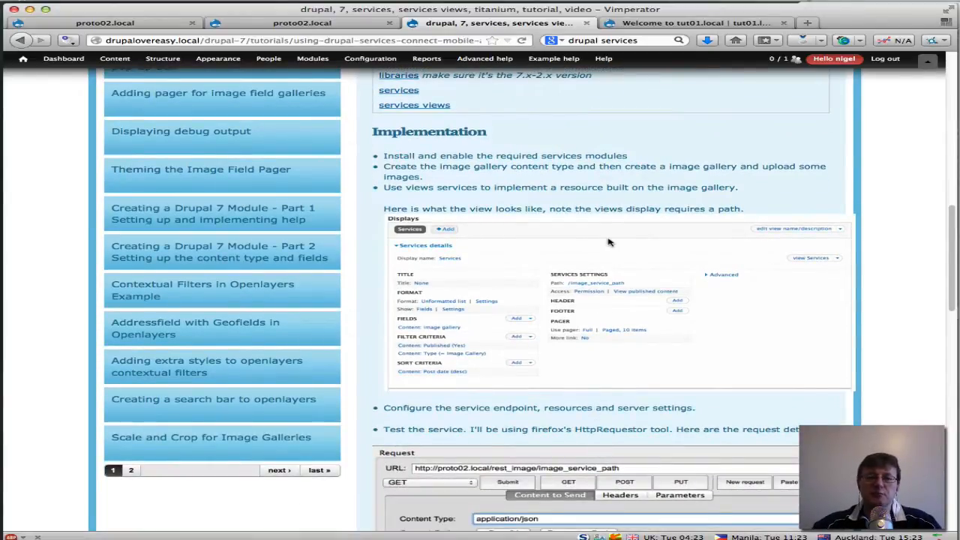
# - Return to the location co-ordinates tutorial and review its introduction, steps and conclusion
pyautogui.press('super+Left')
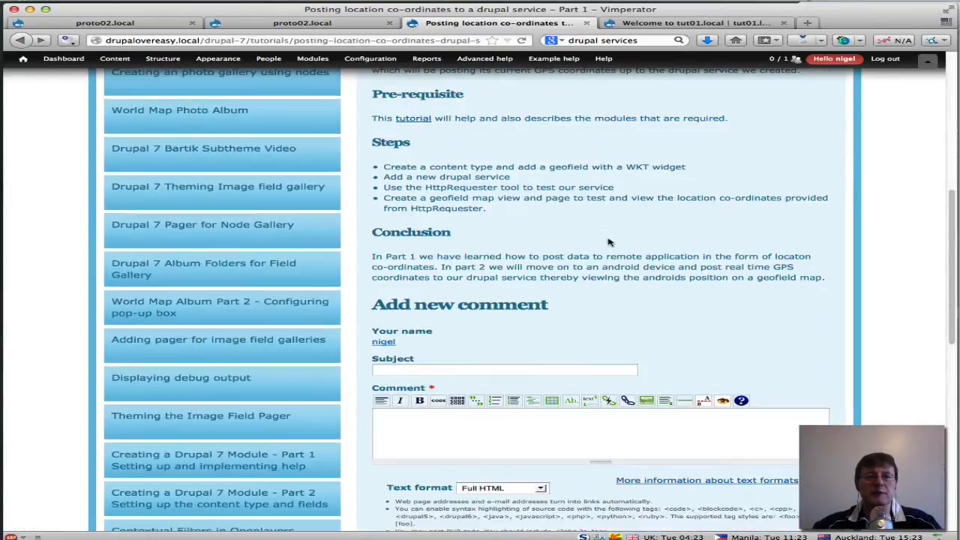
pyautogui.scroll(3, 609, 242)
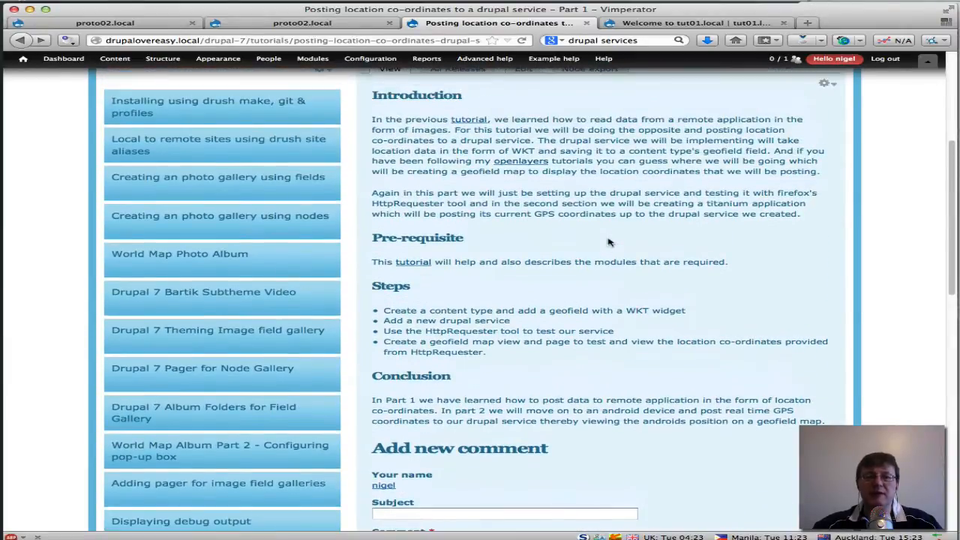
pyautogui.scroll(-1, 609, 242)
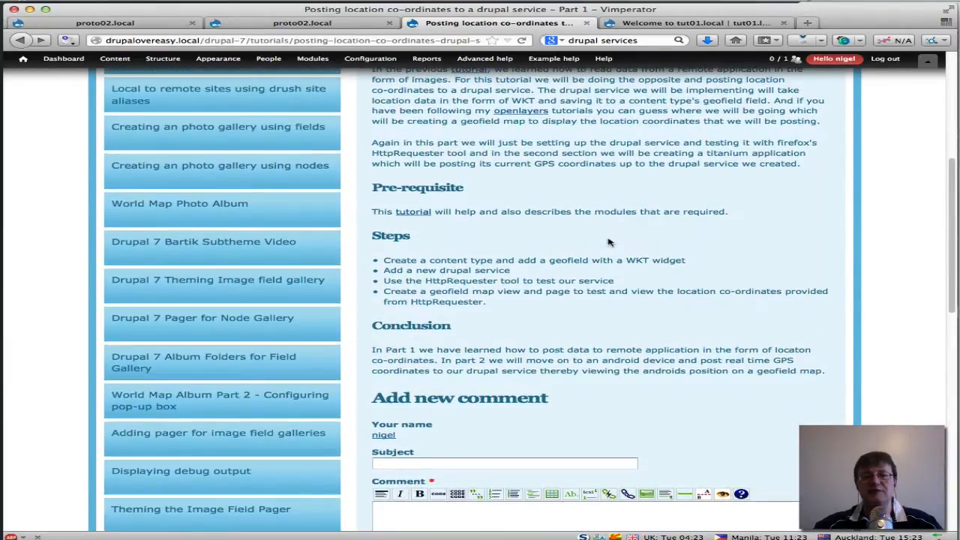
pyautogui.scroll(-2, 610, 241)
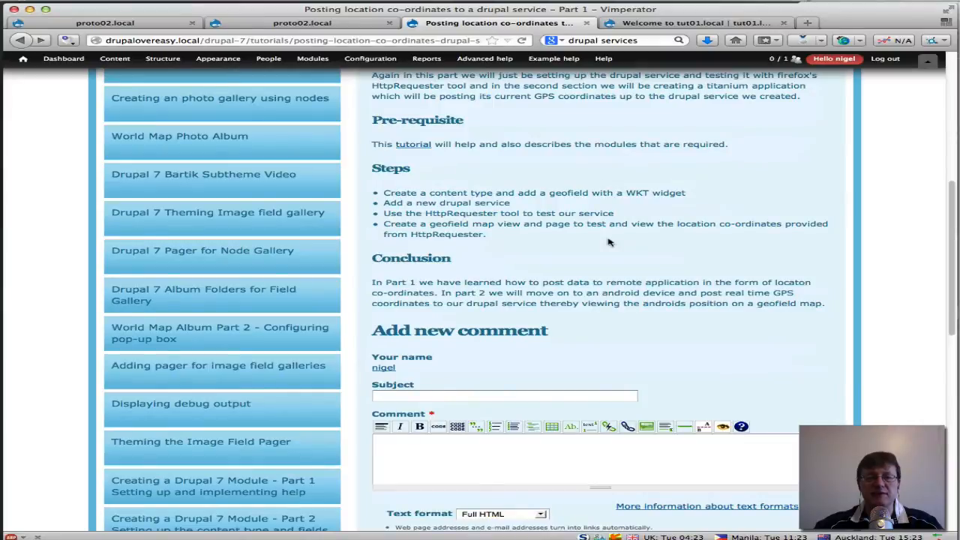
pyautogui.scroll(-2, 609, 242)
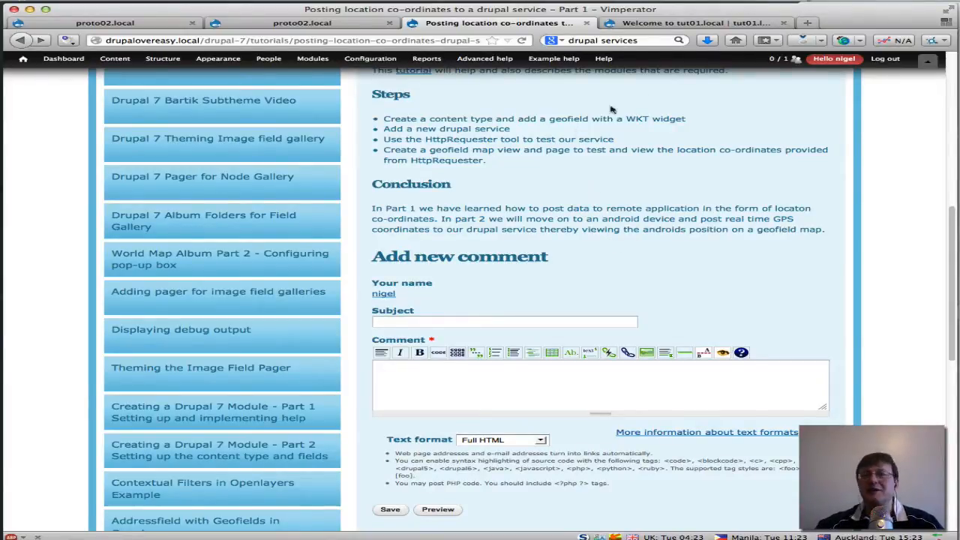
# - Start a new content type on the tut01.local site and name it "geofield map service"
pyautogui.click(697, 27)
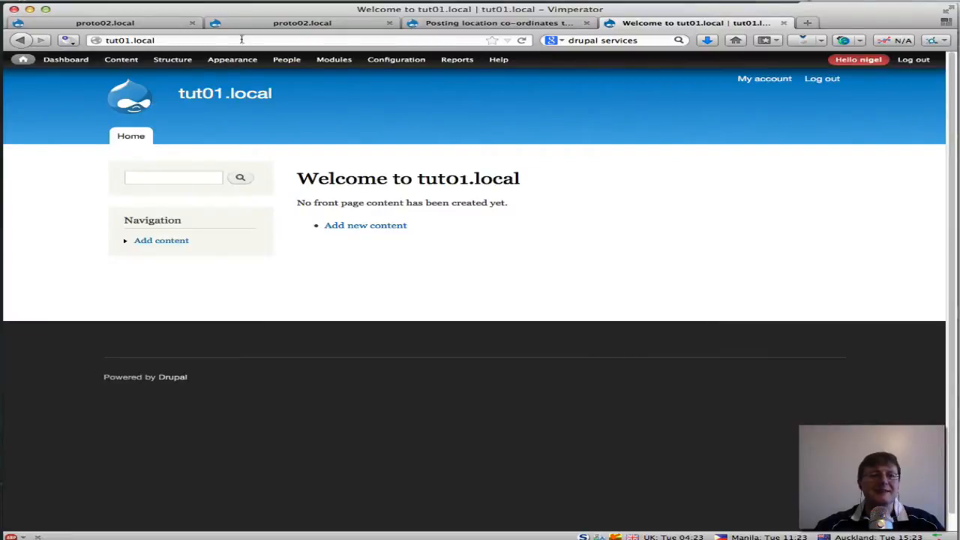
pyautogui.moveTo(179, 60)
pyautogui.moveTo(192, 86)
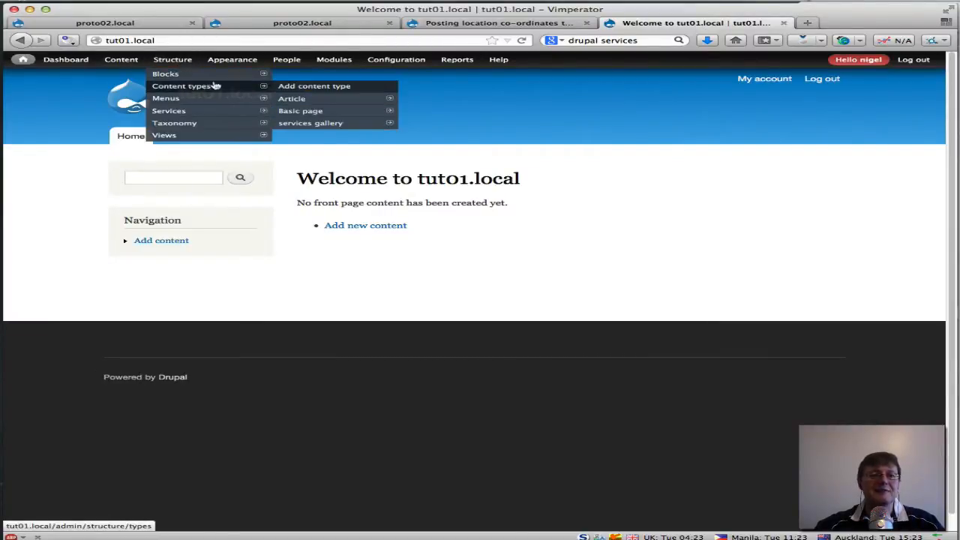
pyautogui.click(300, 89)
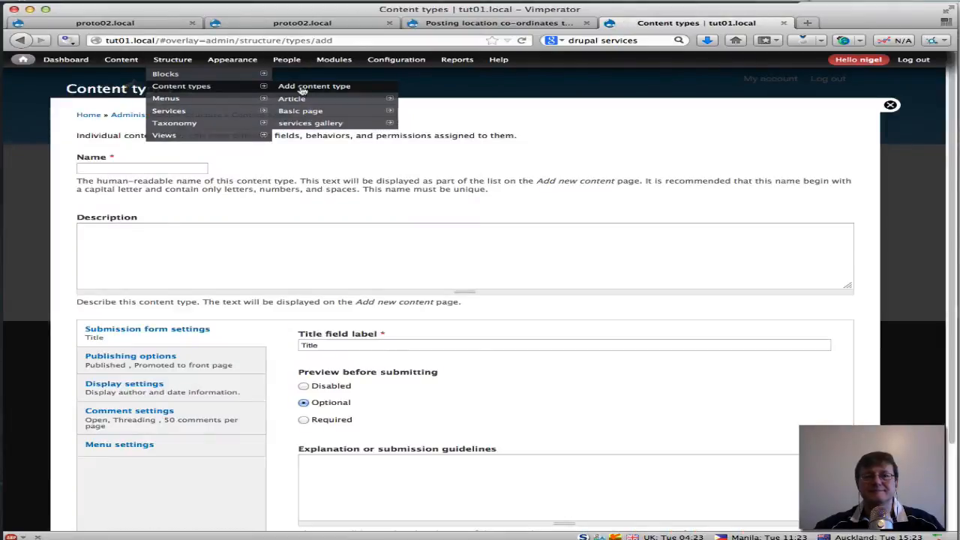
pyautogui.click(99, 171)
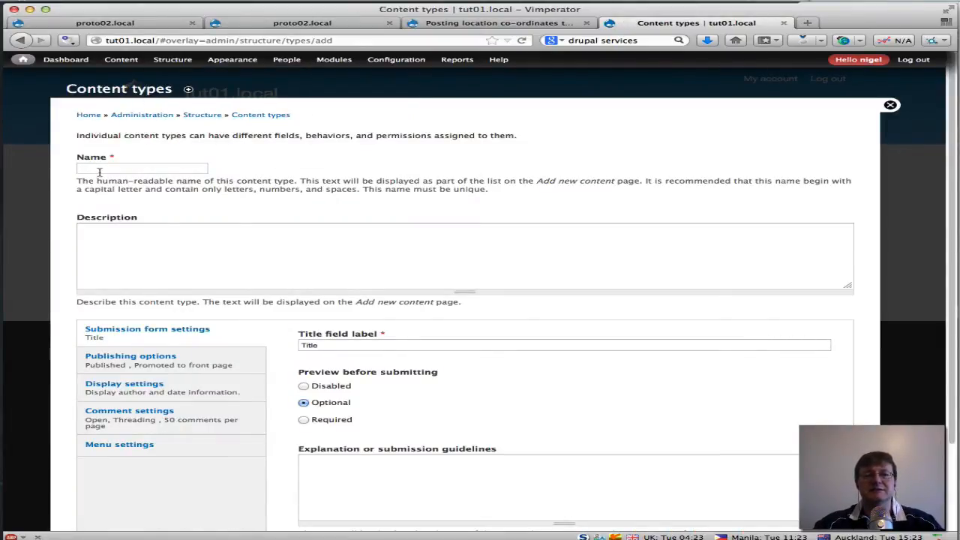
pyautogui.write('geof')
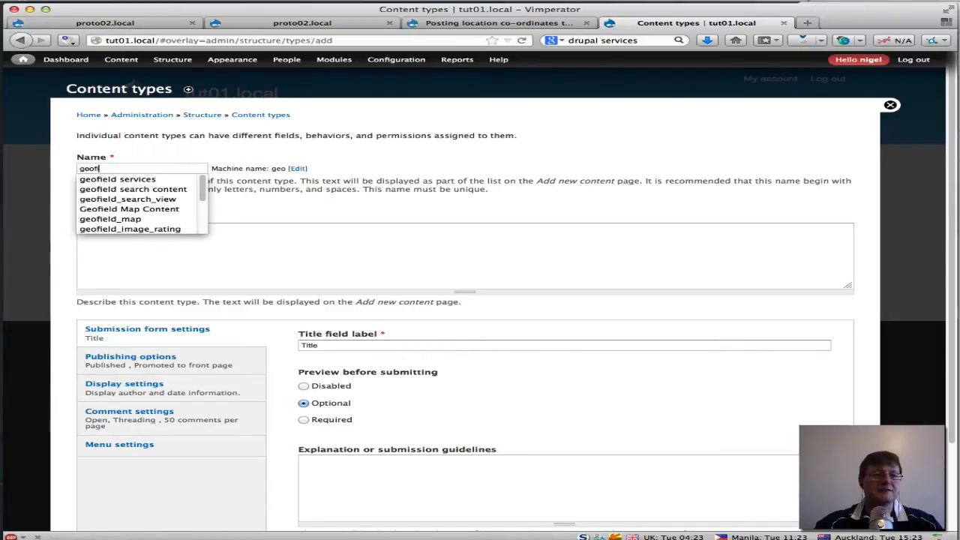
pyautogui.write('ield map')
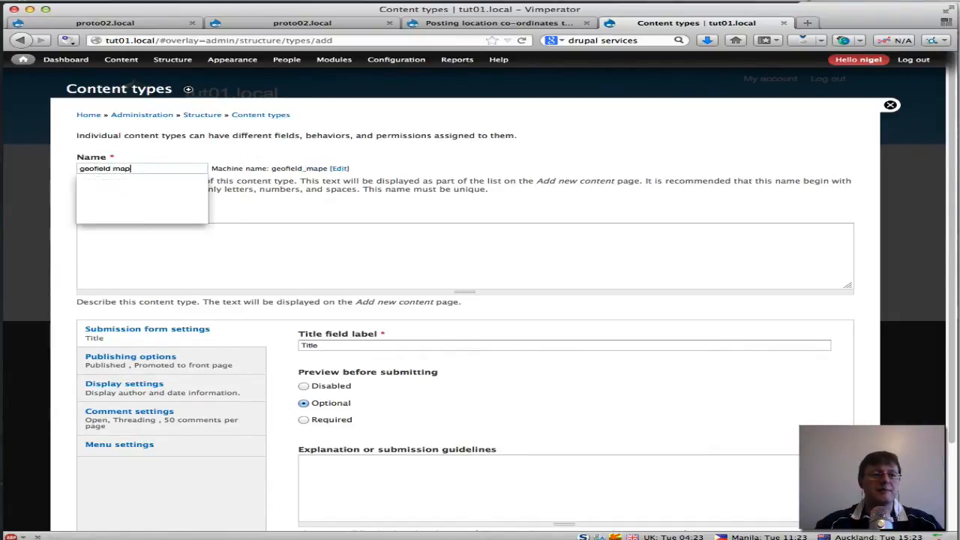
pyautogui.write(' ser')
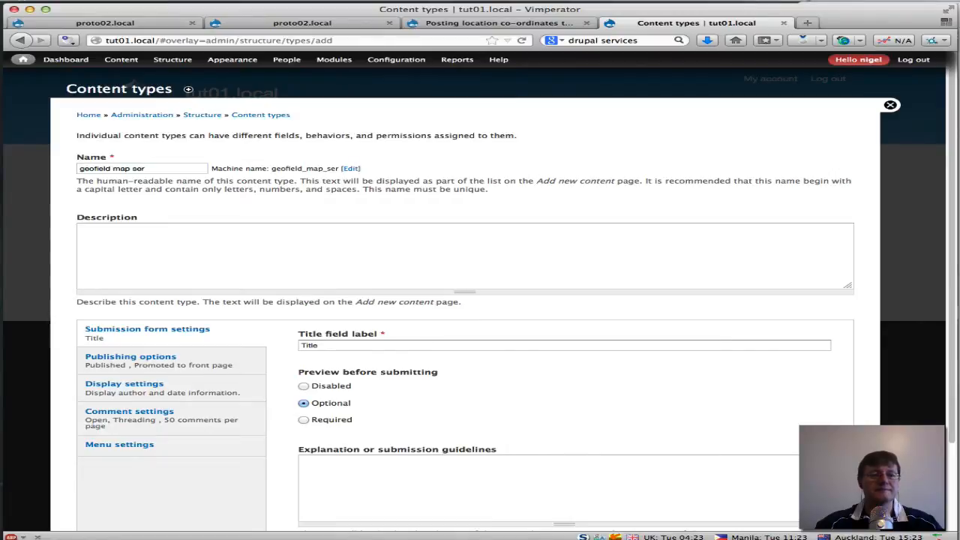
pyautogui.write('vice')
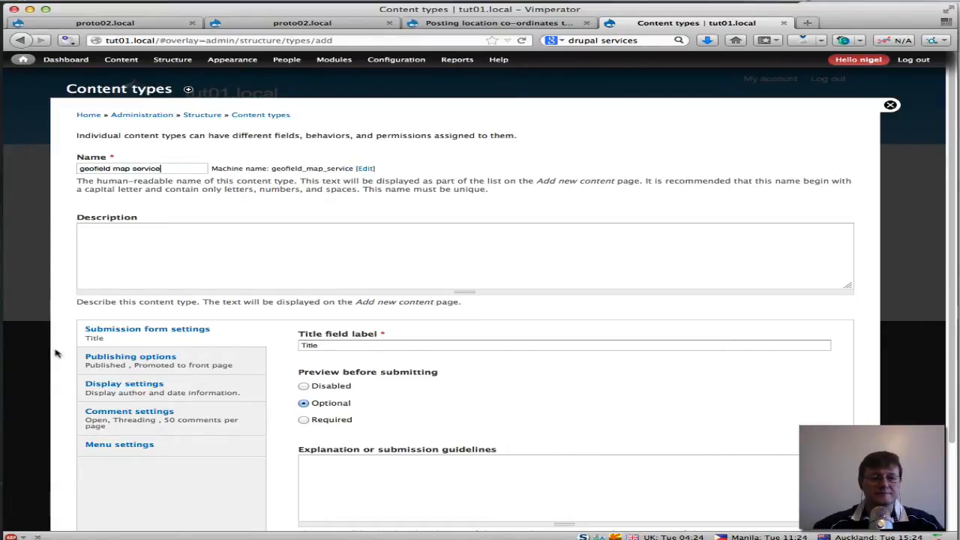
# - Turn off front page promotion and the display of author and date information for the content type
pyautogui.click(160, 367)
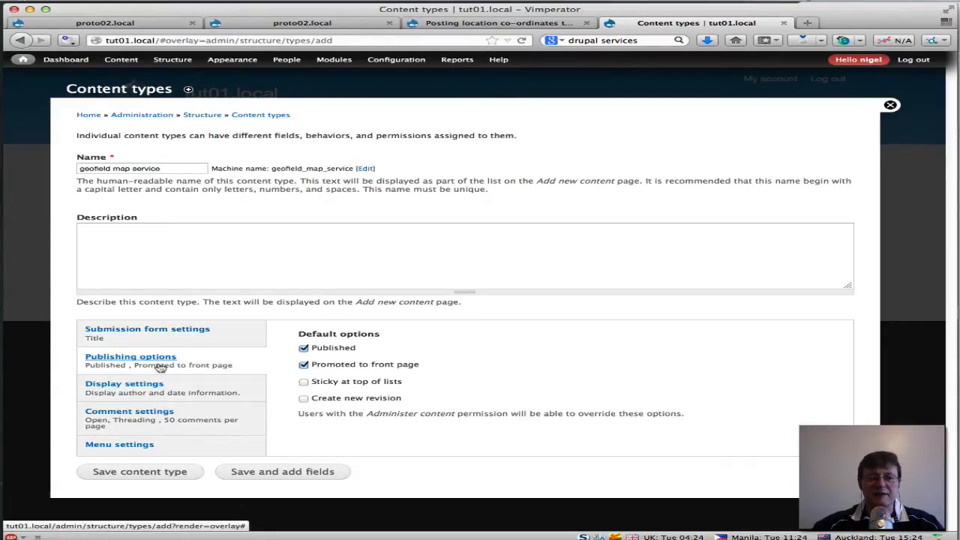
pyautogui.click(303, 366)
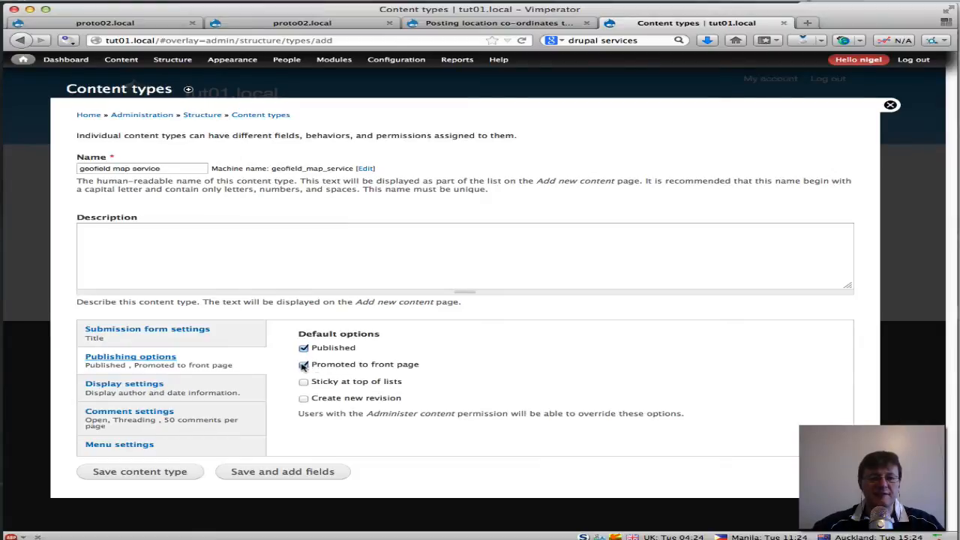
pyautogui.click(182, 387)
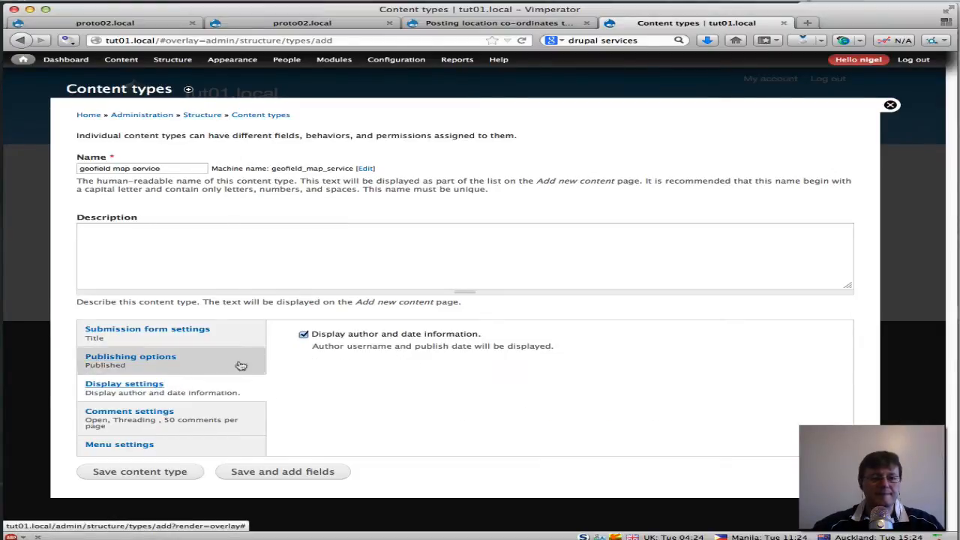
pyautogui.click(303, 337)
# - Set the default comment setting to Hidden and remove Main menu from the content type's available menus
pyautogui.click(208, 421)
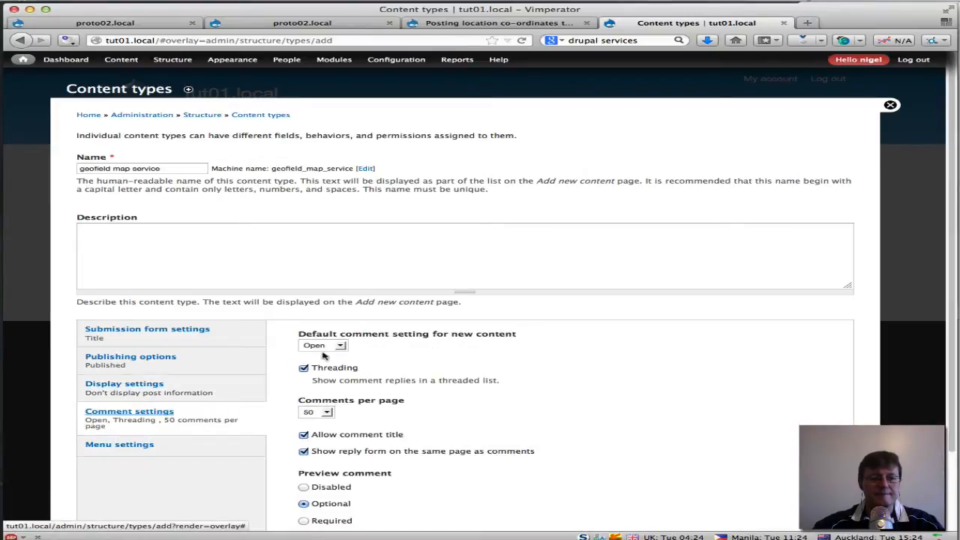
pyautogui.click(334, 346)
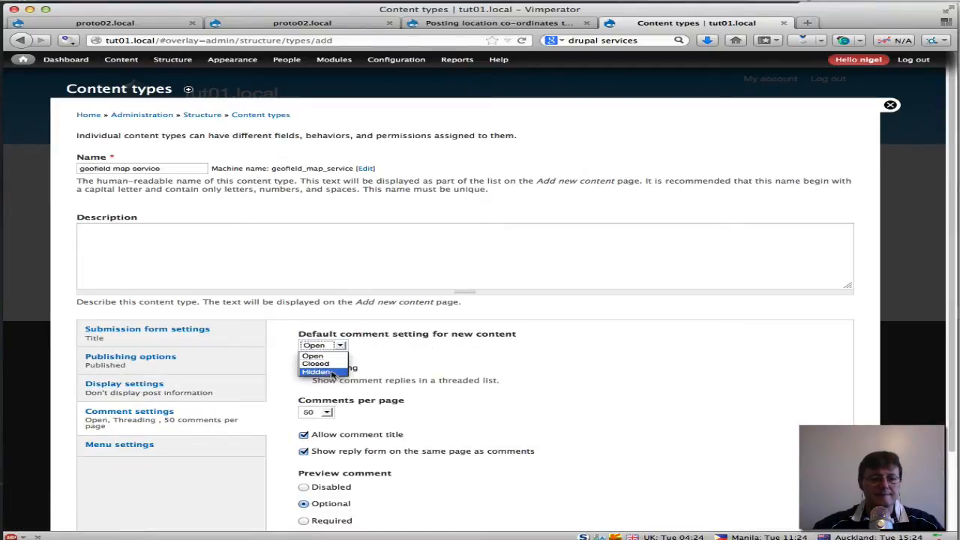
pyautogui.click(333, 373)
pyautogui.click(179, 449)
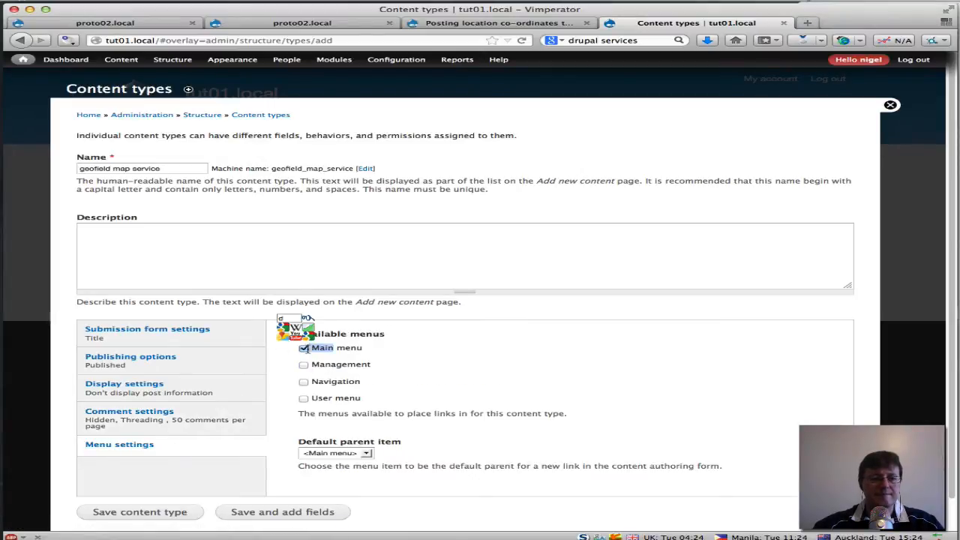
pyautogui.click(305, 349)
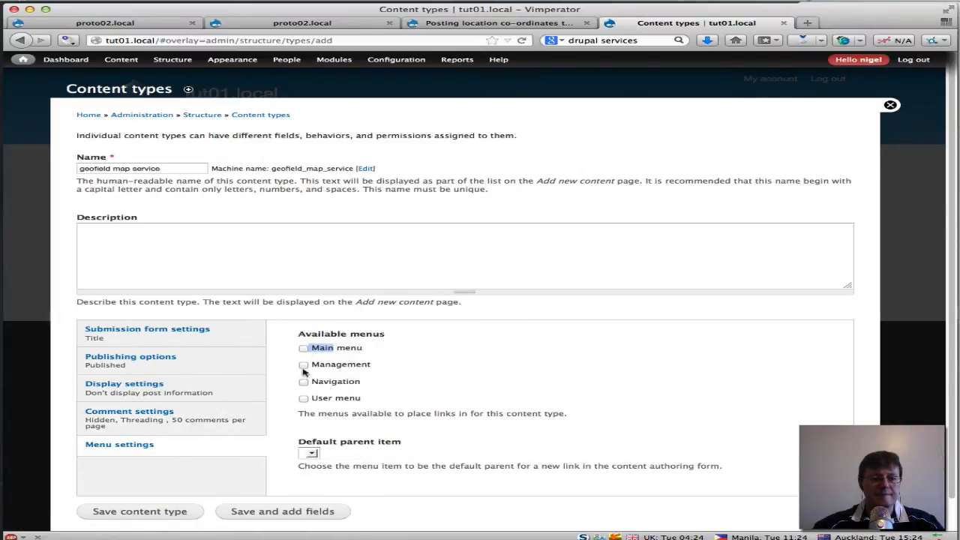
# - Save the content type, continue to its field management, and delete the Body field
pyautogui.click(289, 512)
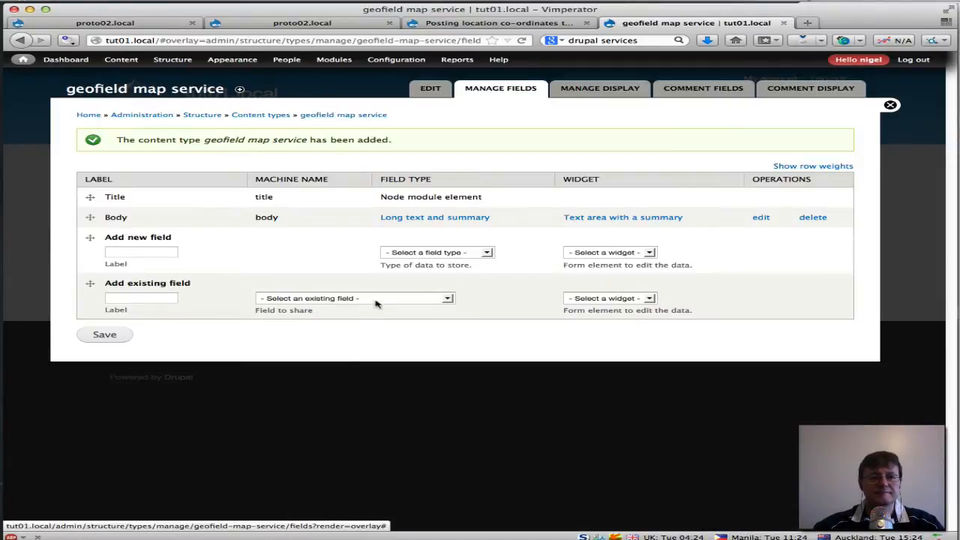
pyautogui.click(812, 219)
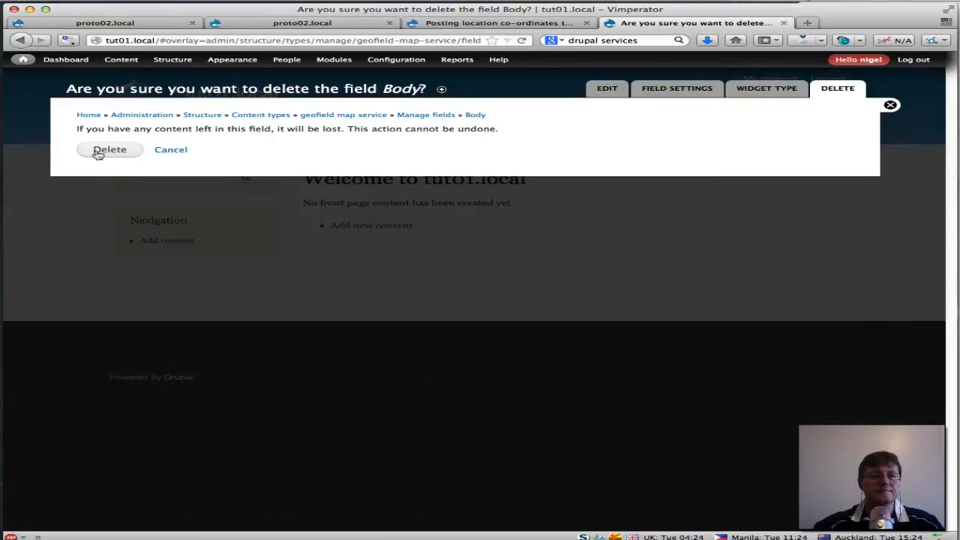
pyautogui.click(96, 151)
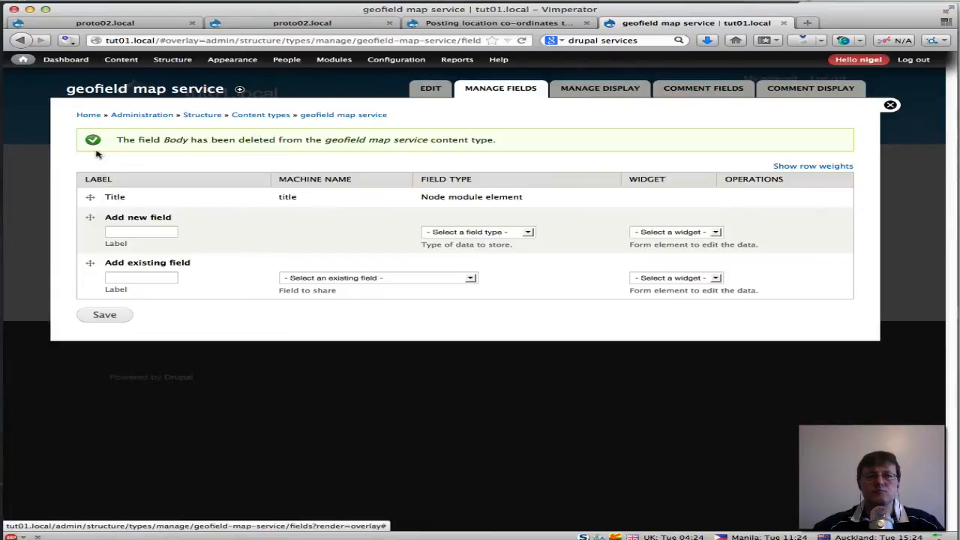
# - Label a new field "geofield service" on the geofield map service content type
pyautogui.click(130, 236)
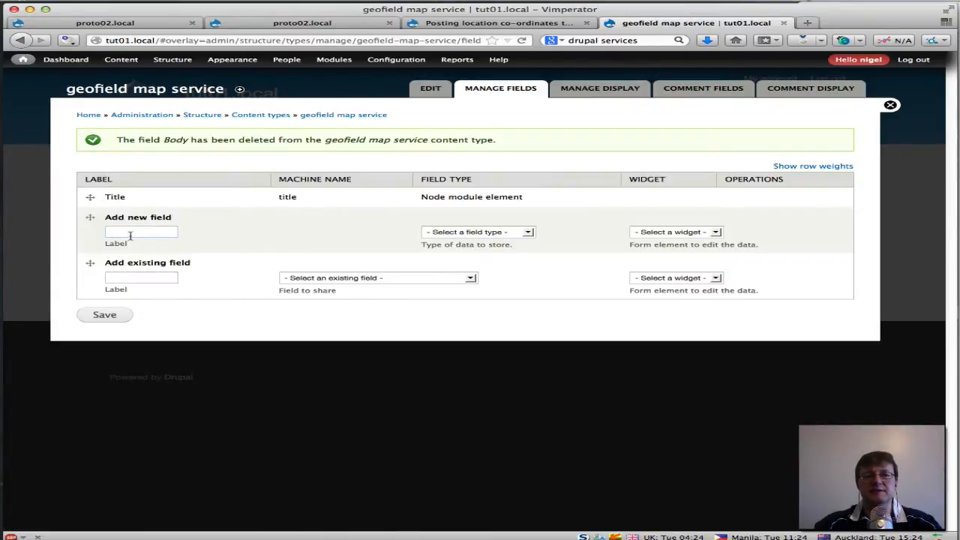
pyautogui.write('ge')
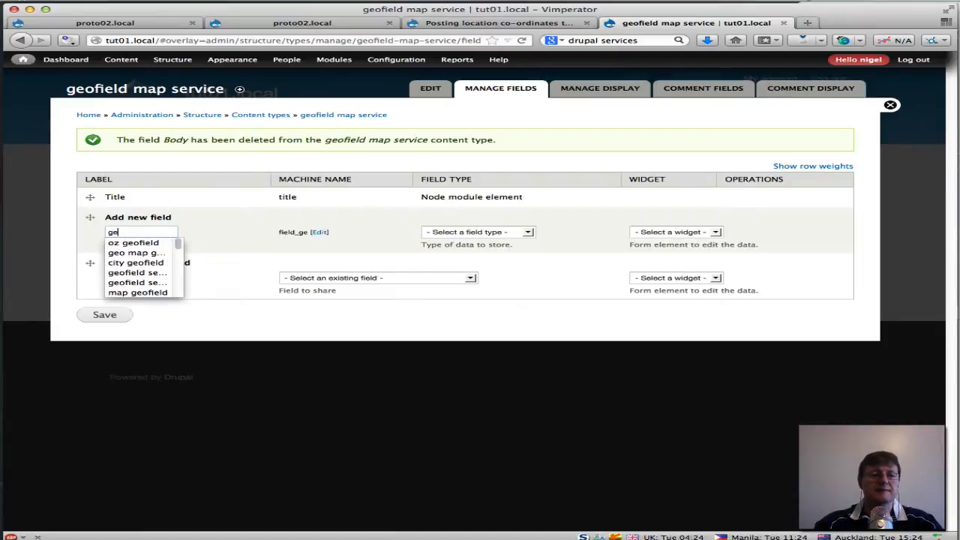
pyautogui.write('ofil')
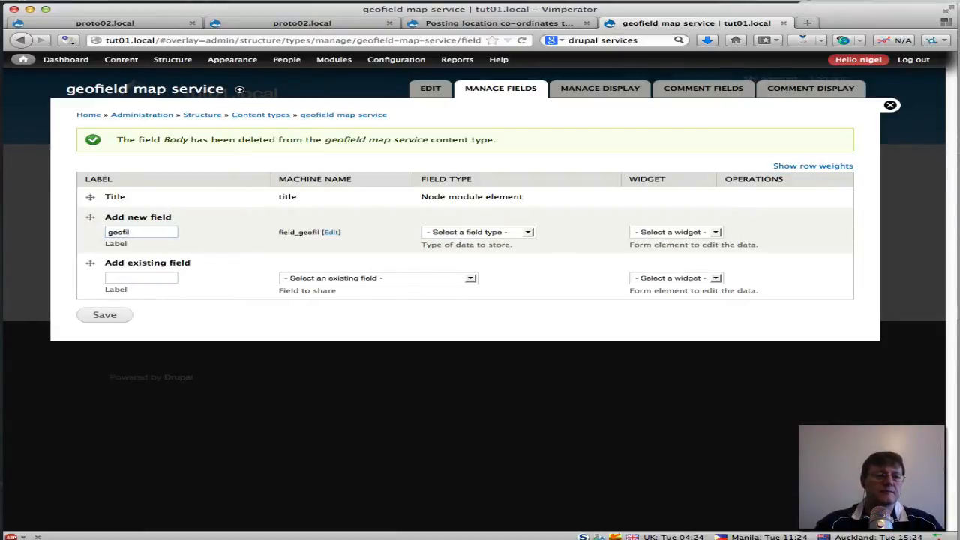
pyautogui.press('BackSpace')
pyautogui.write('eld sir')
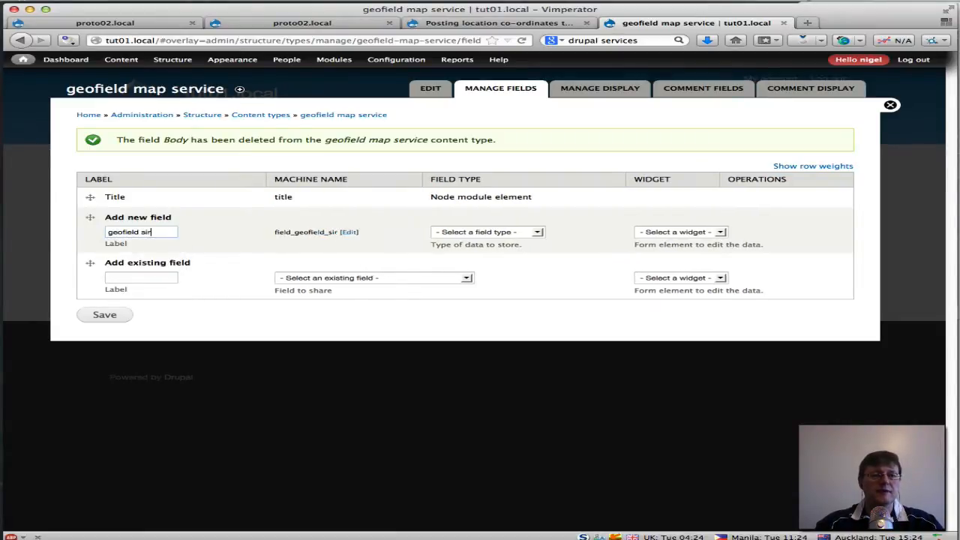
pyautogui.press('BackSpace')
pyautogui.press('BackSpace')
pyautogui.write('er')
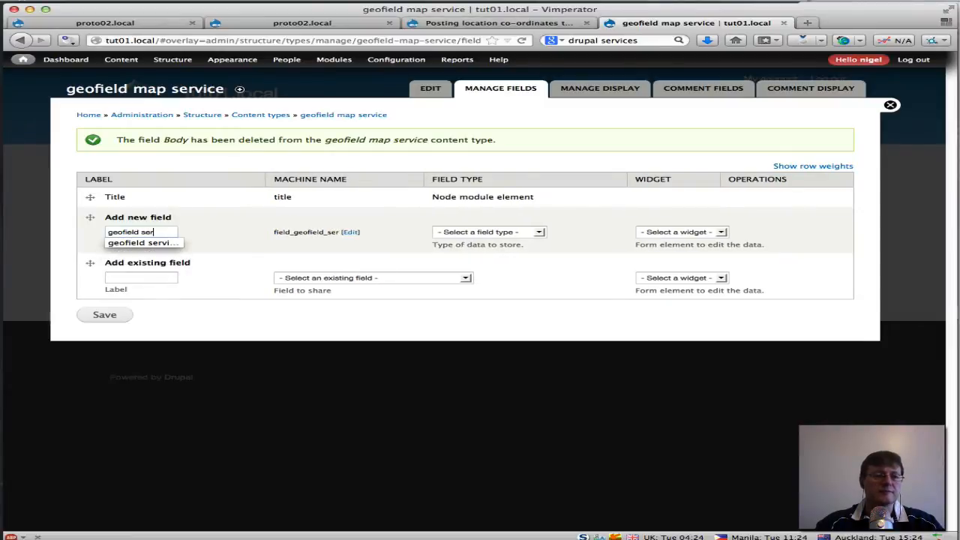
pyautogui.write('vice')
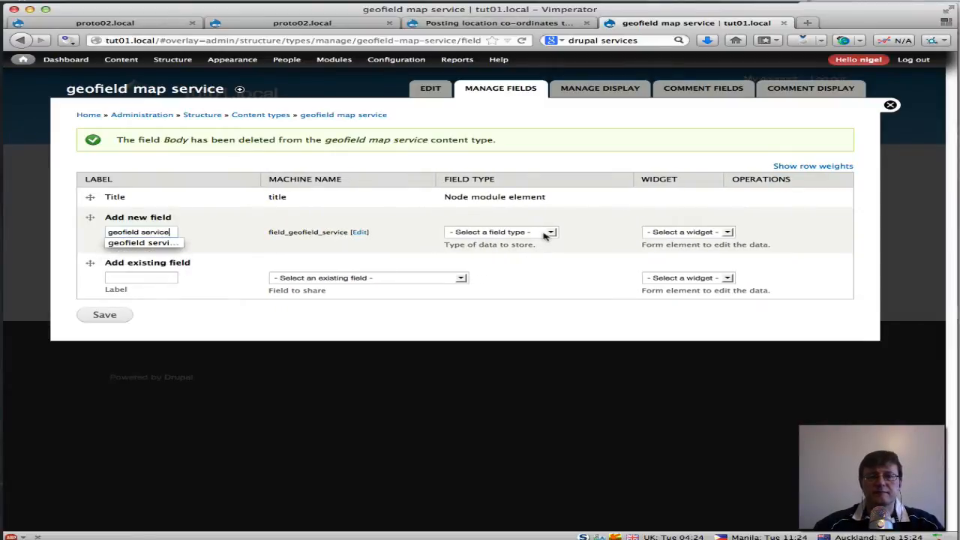
# - Give the new field the Geofield type and the Well Known Text (WKT) widget, and save it
pyautogui.click(551, 234)
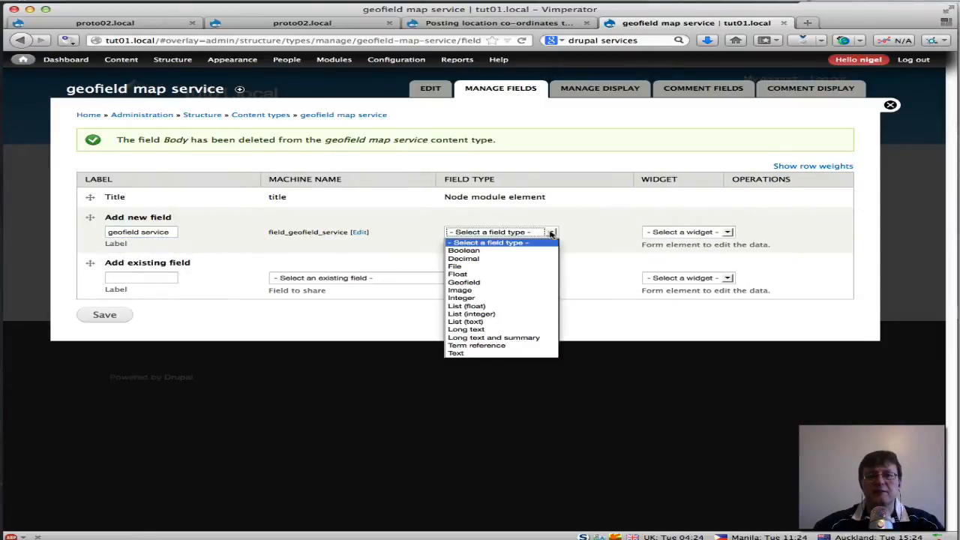
pyautogui.click(515, 282)
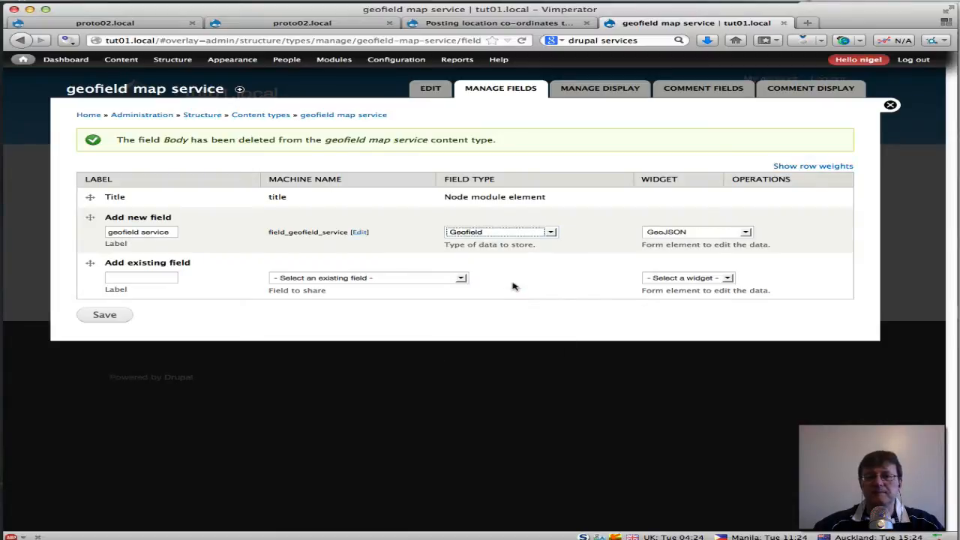
pyautogui.click(746, 233)
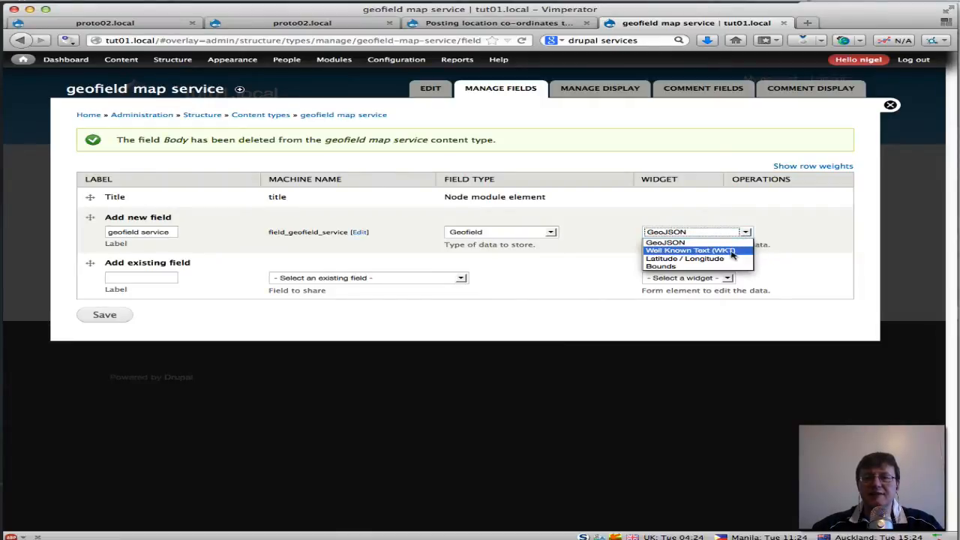
pyautogui.click(732, 252)
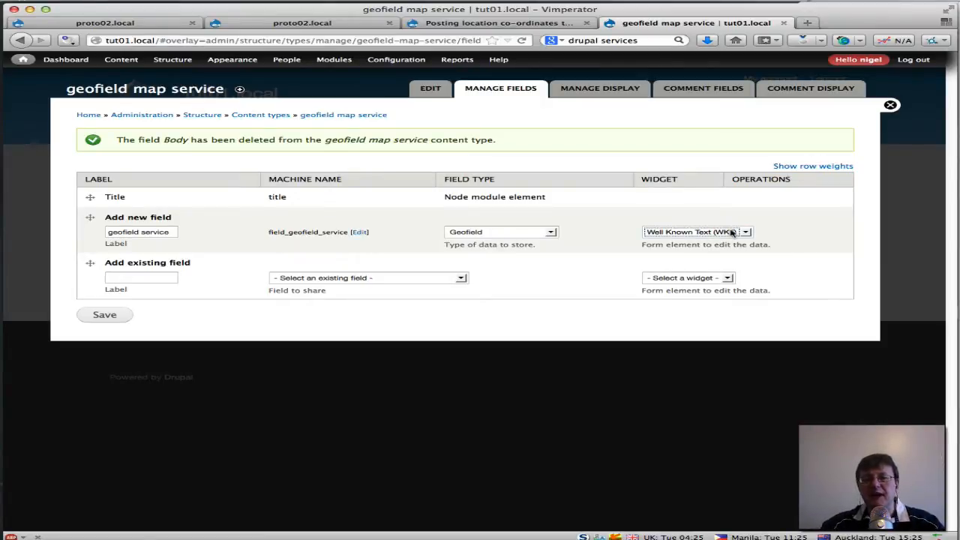
pyautogui.click(113, 316)
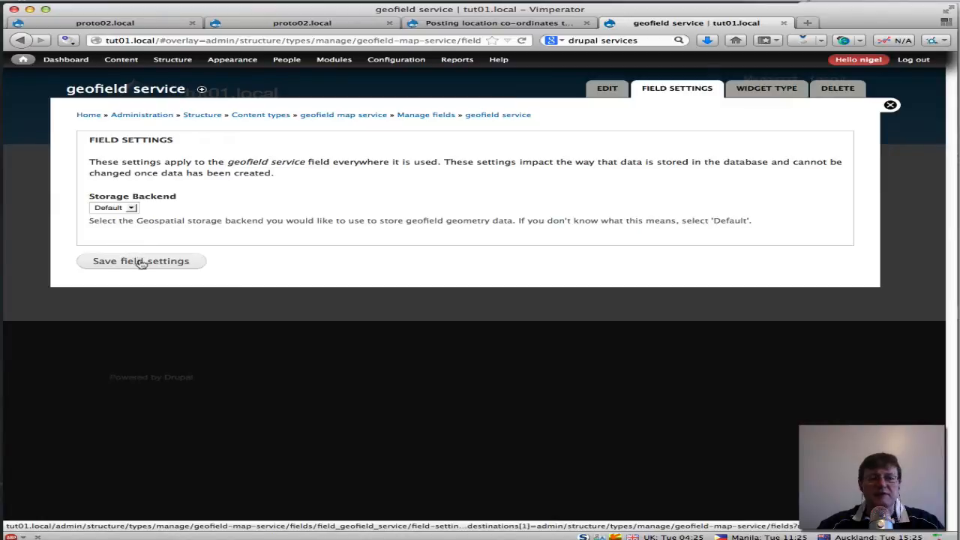
# - Save the geofield service field with the Default storage backend and one value, and close the field administration
pyautogui.click(140, 261)
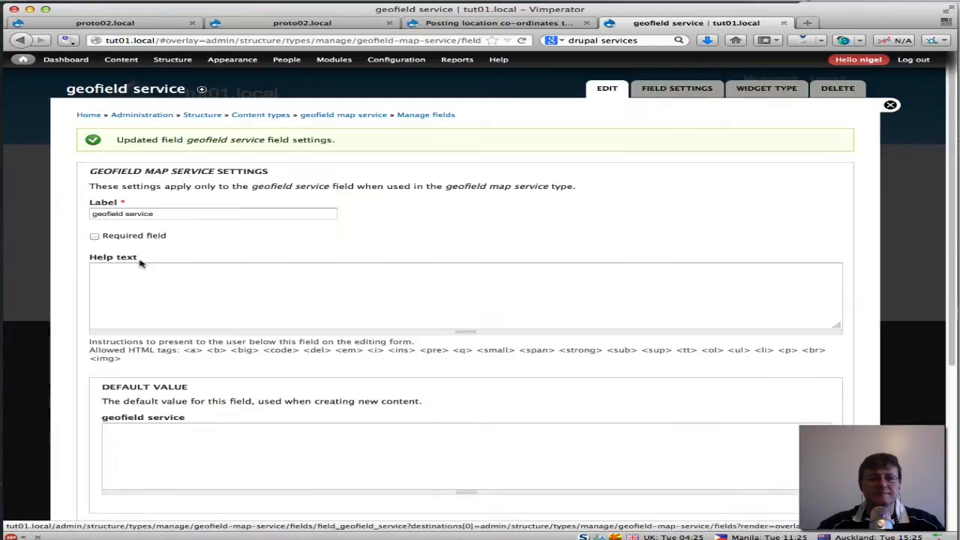
pyautogui.scroll(-4, 349, 313)
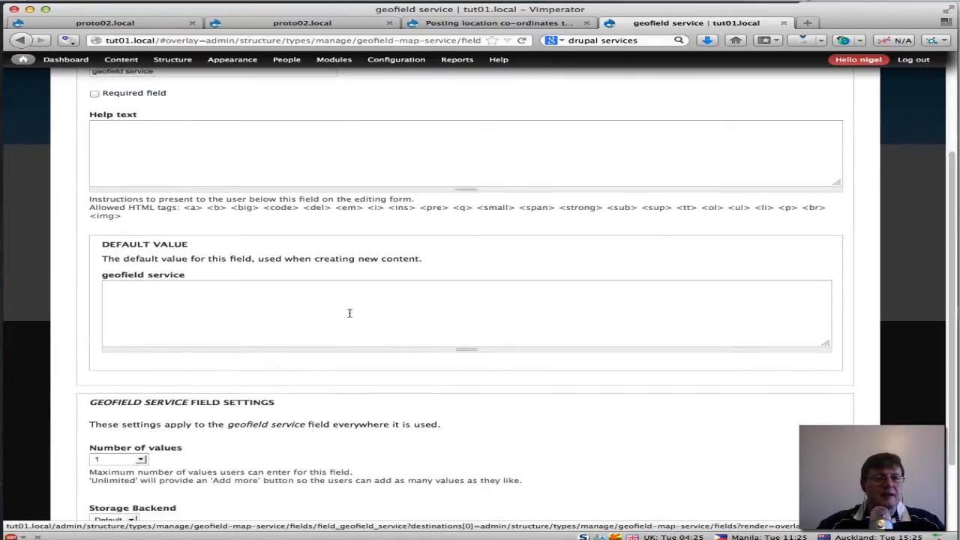
pyautogui.scroll(1, 349, 312)
pyautogui.scroll(-2, 348, 313)
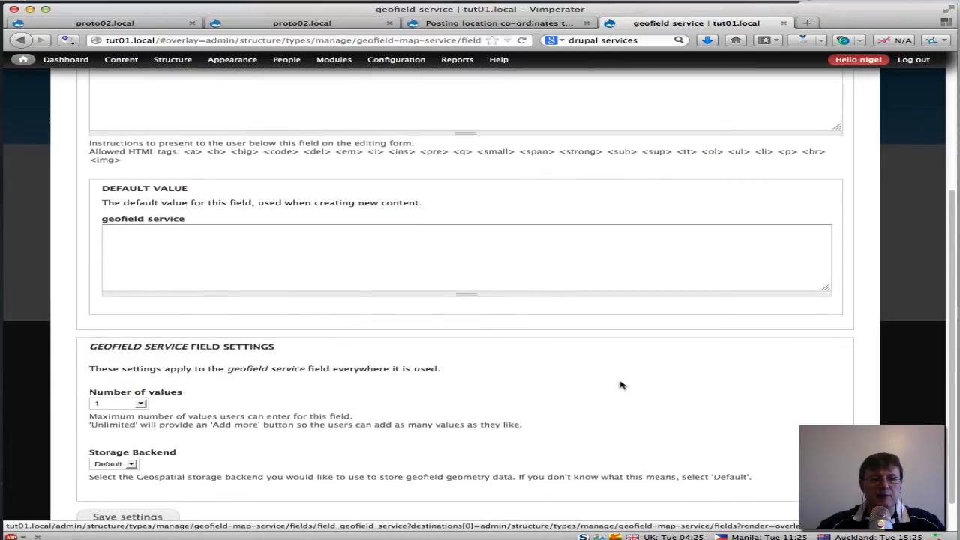
pyautogui.scroll(-2, 622, 385)
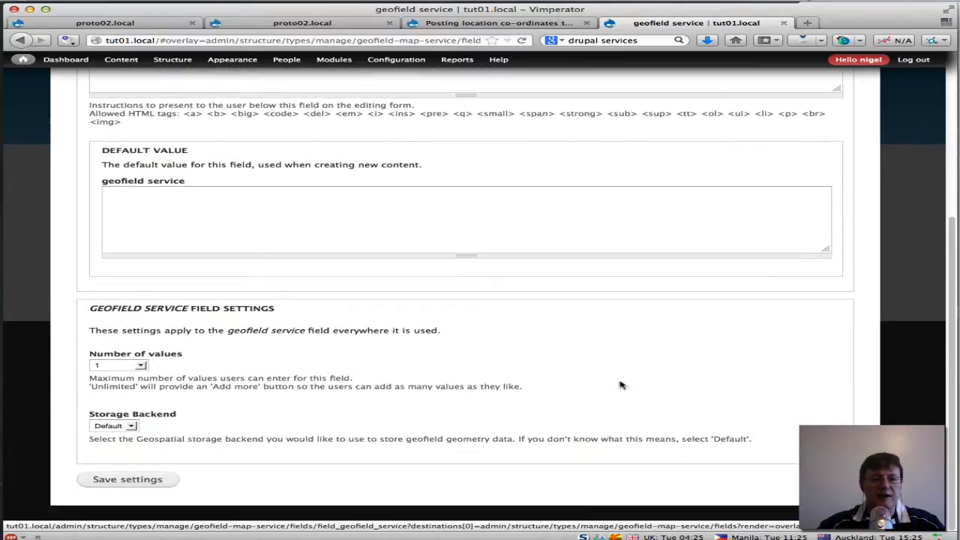
pyautogui.click(133, 483)
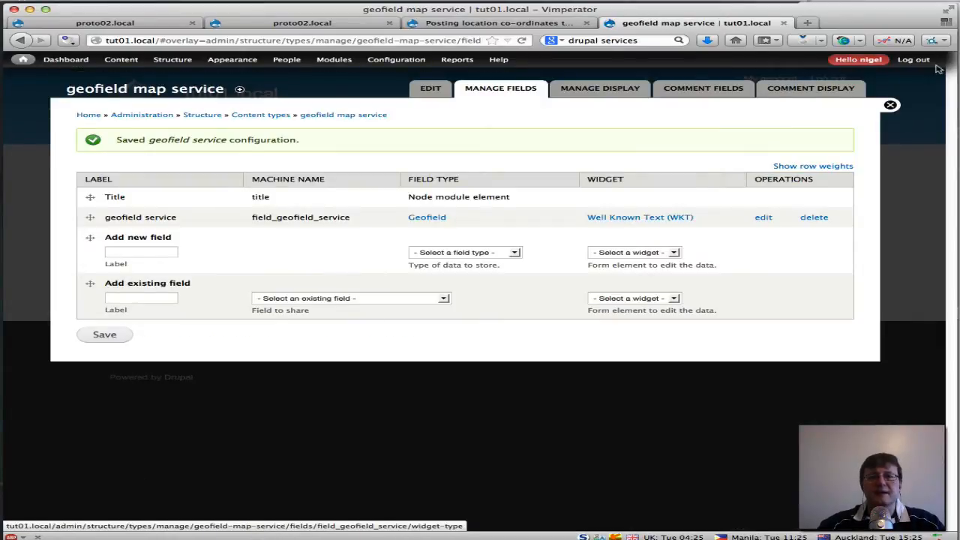
pyautogui.click(891, 105)
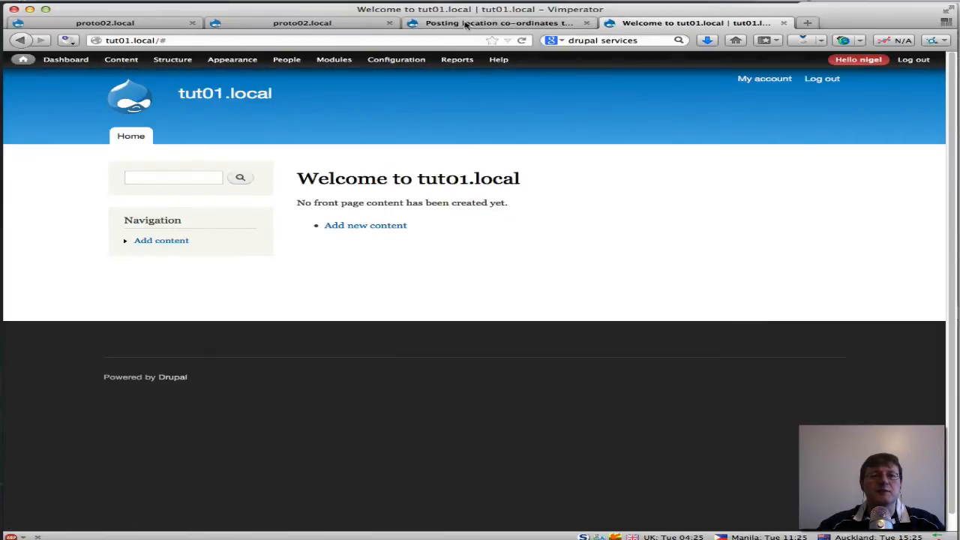
# - Check the tutorial page's steps, and create and save a geofield map service node titled "geofield service map" without entering any geofield data
pyautogui.click(465, 25)
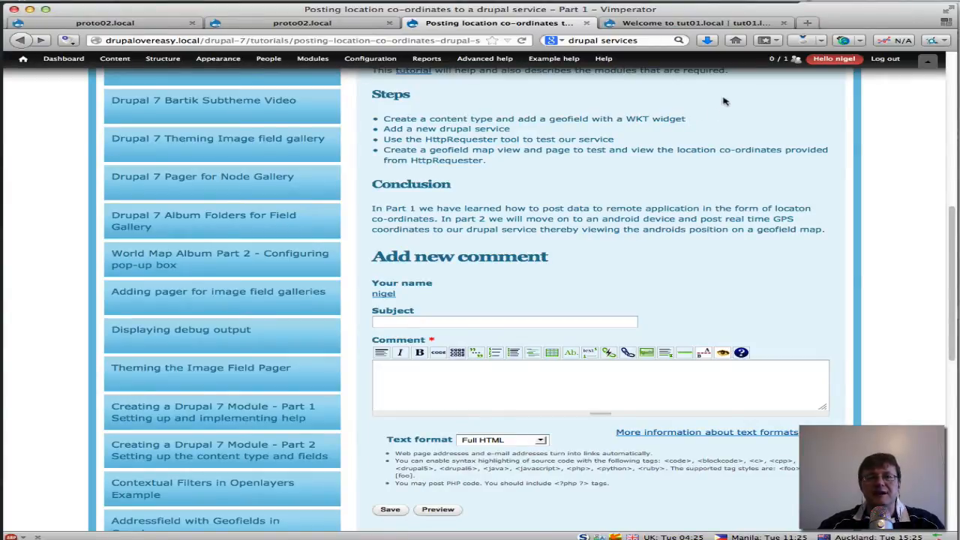
pyautogui.click(679, 24)
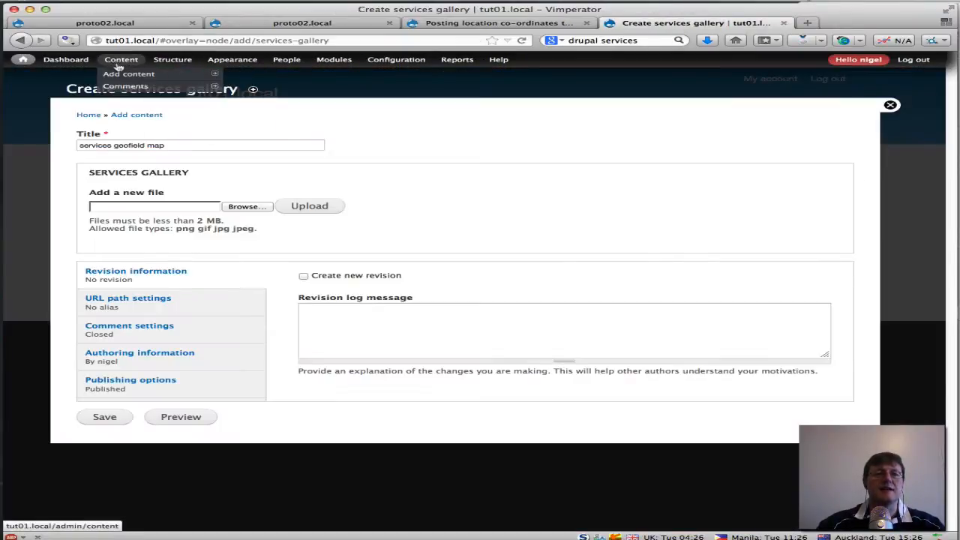
pyautogui.moveTo(124, 75)
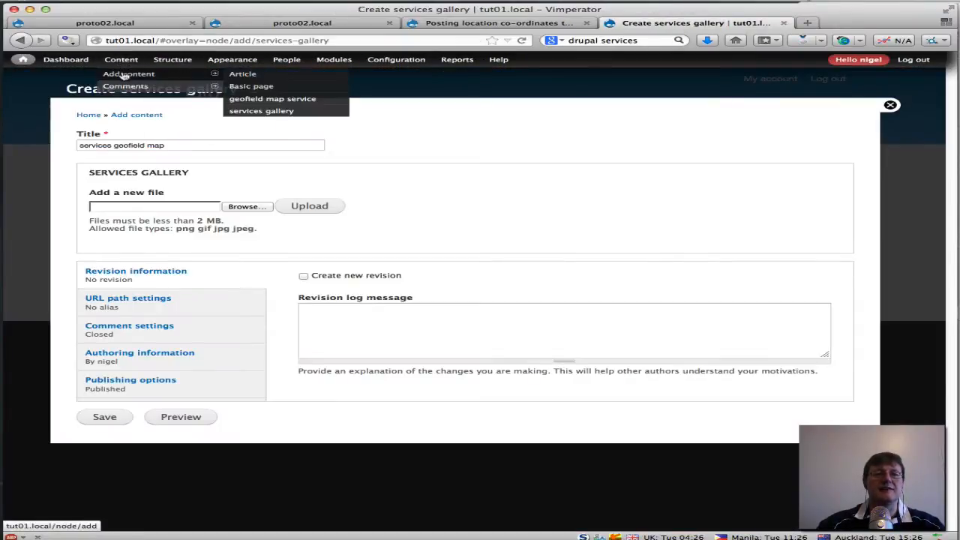
pyautogui.click(275, 101)
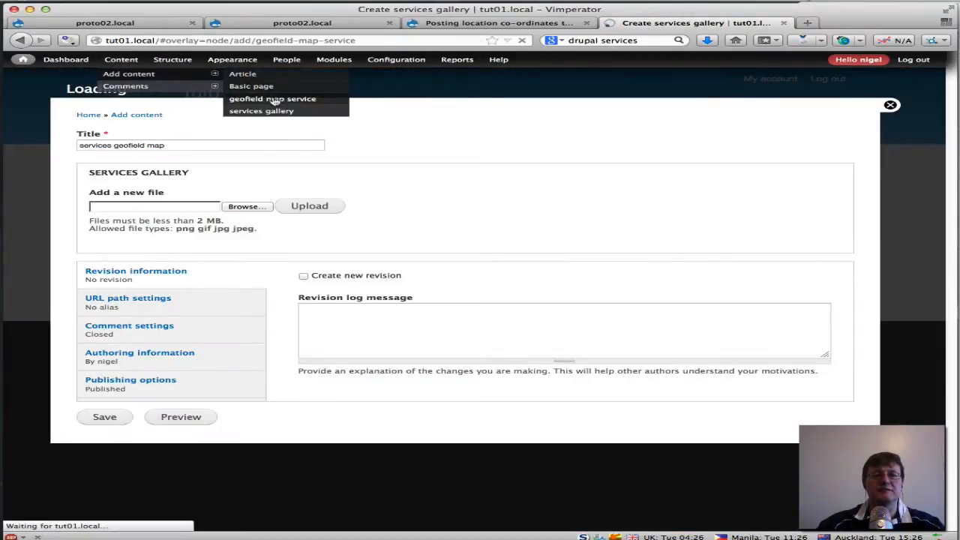
pyautogui.click(88, 147)
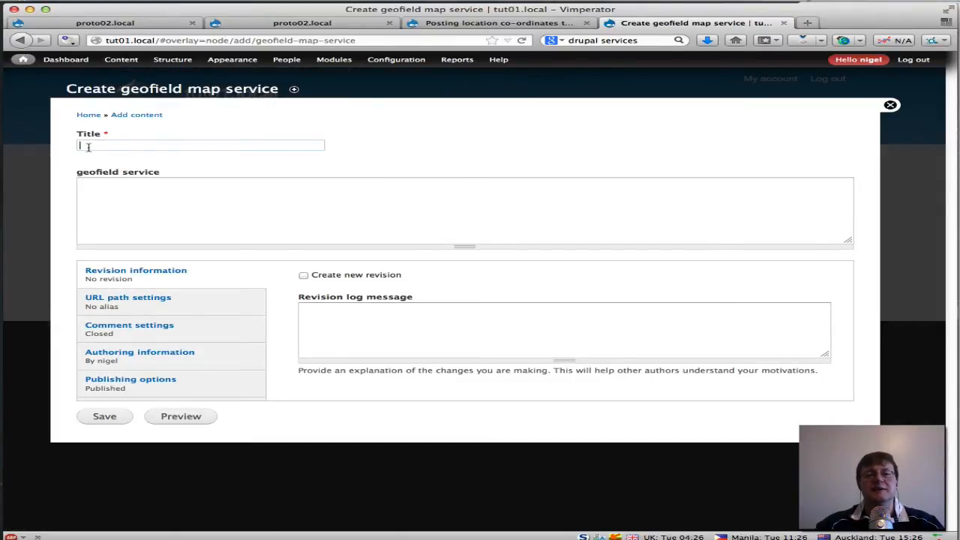
pyautogui.write('geo')
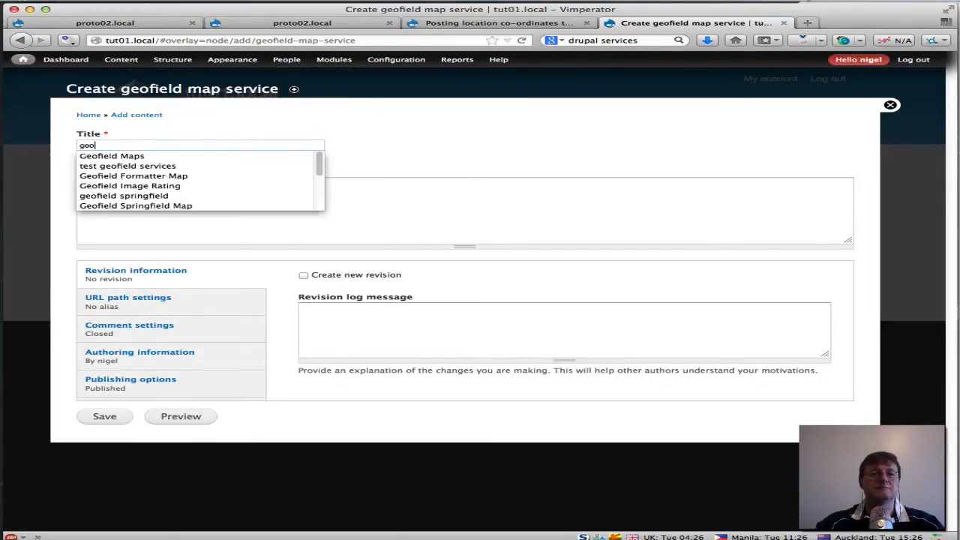
pyautogui.write('fie')
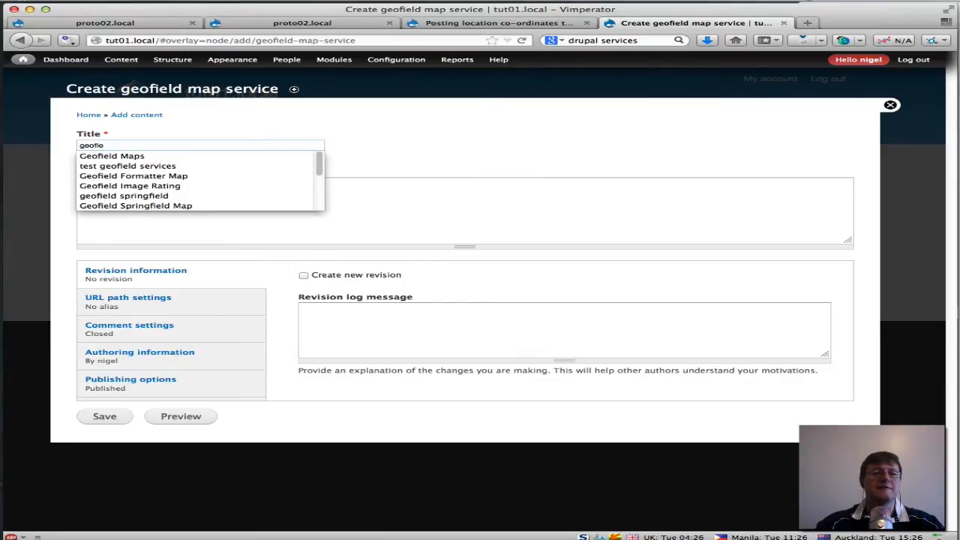
pyautogui.write('ld servi')
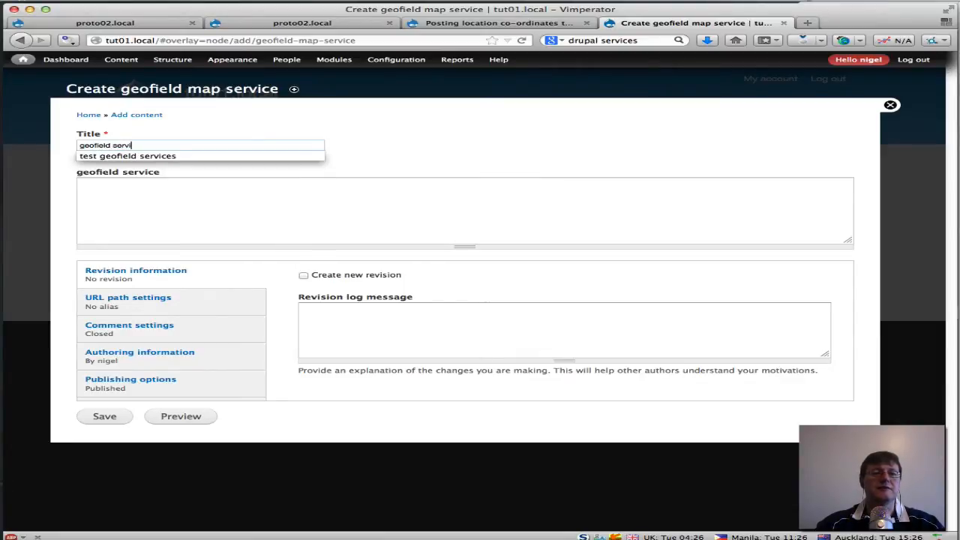
pyautogui.write('ce map')
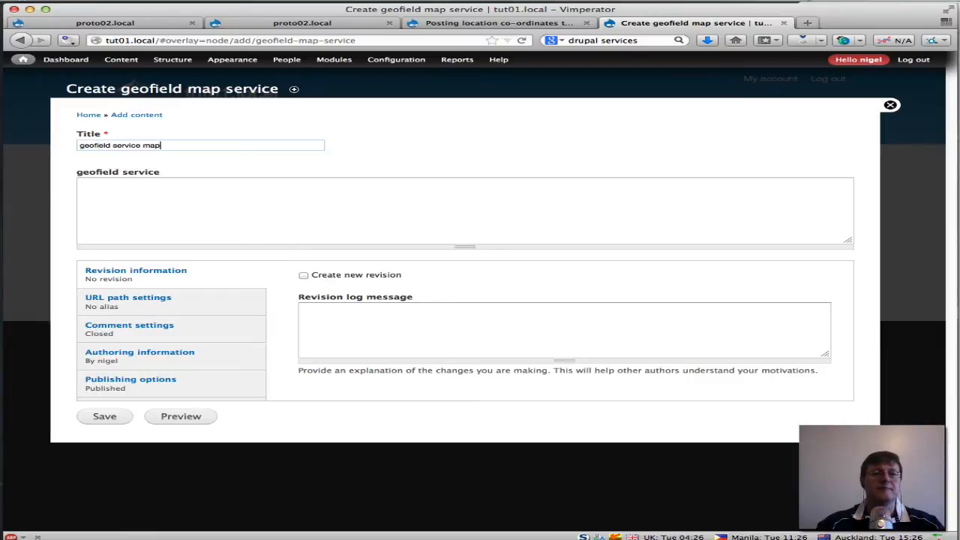
pyautogui.click(159, 205)
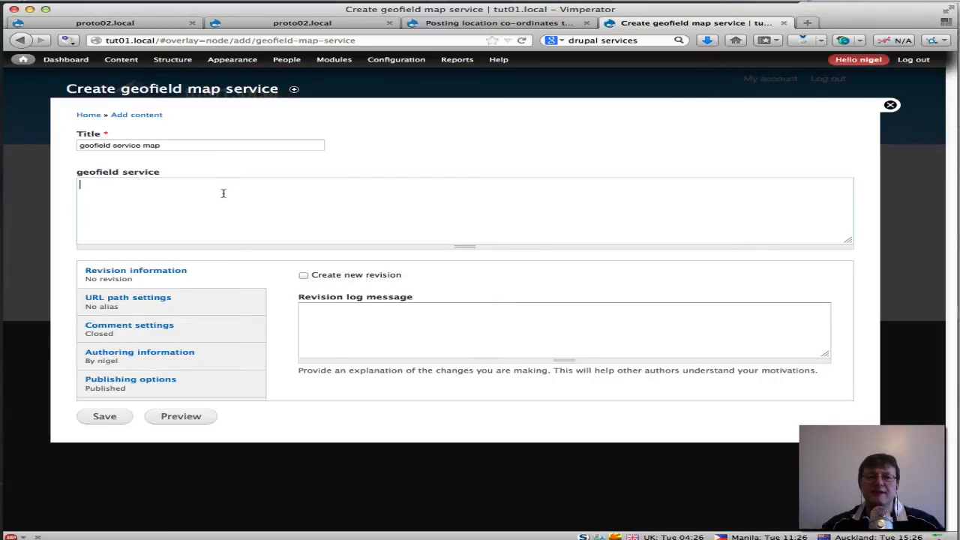
pyautogui.click(105, 417)
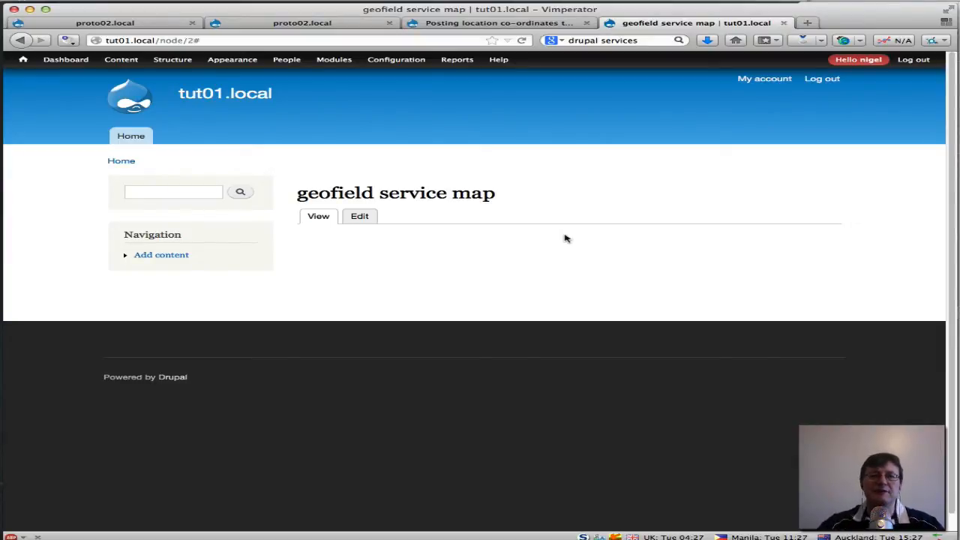
# - Check the tutorial page's steps and start adding a new Services endpoint on the tut01.local site
pyautogui.click(499, 25)
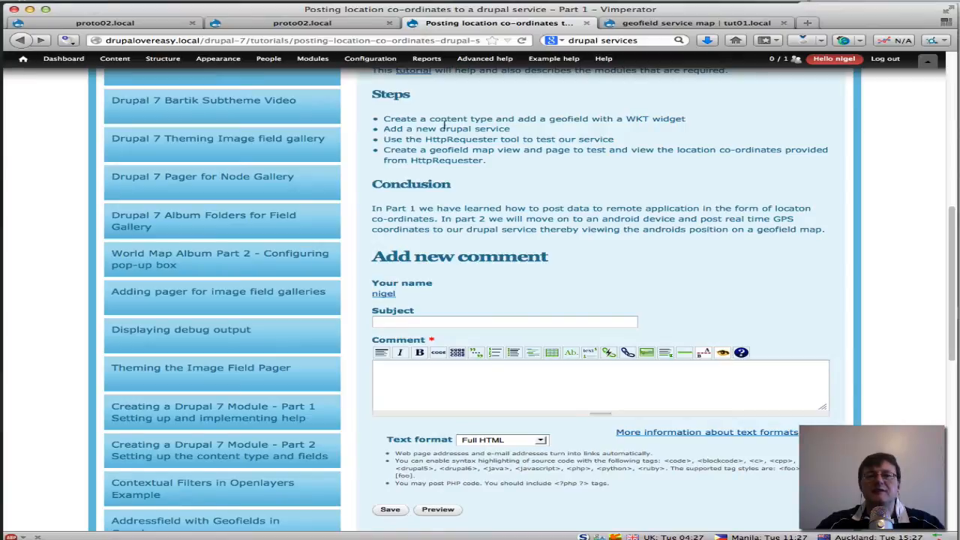
pyautogui.click(651, 25)
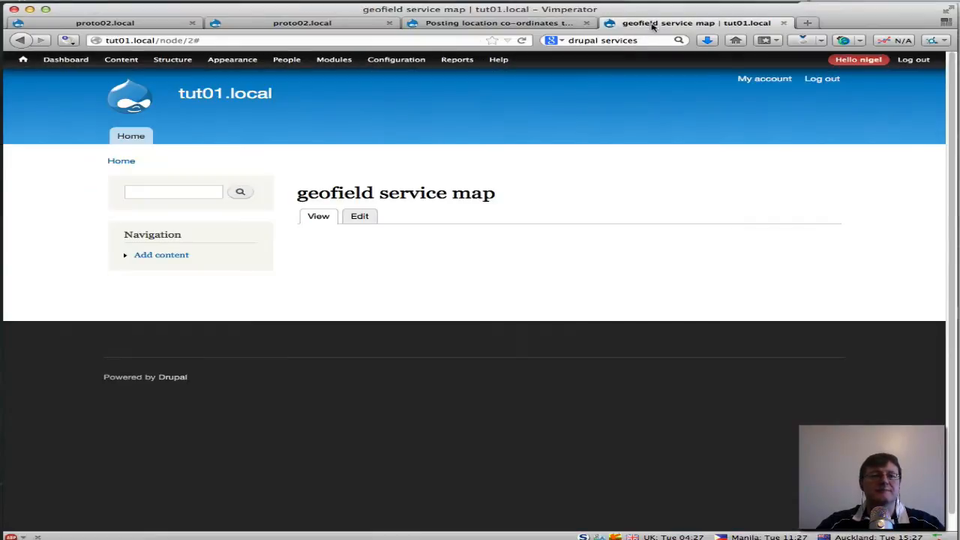
pyautogui.moveTo(178, 113)
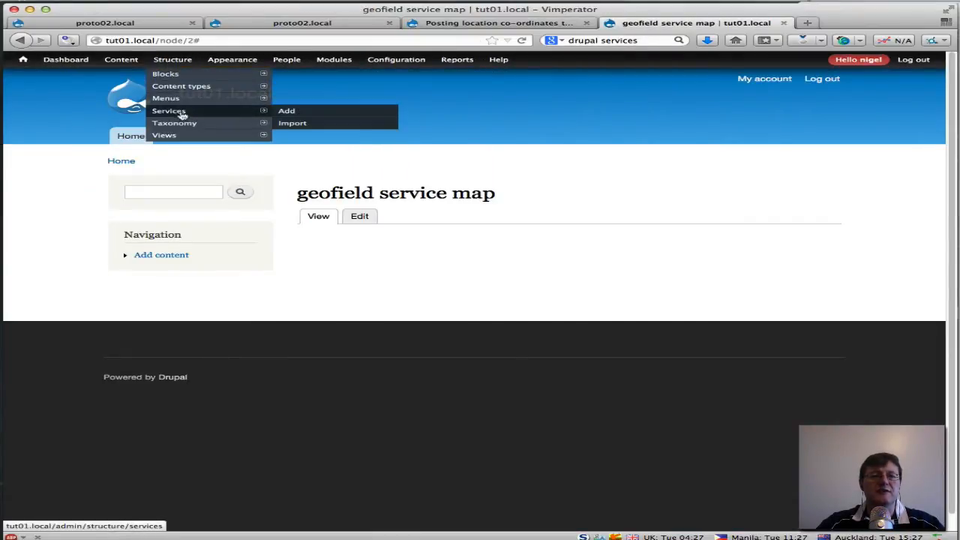
pyautogui.click(297, 112)
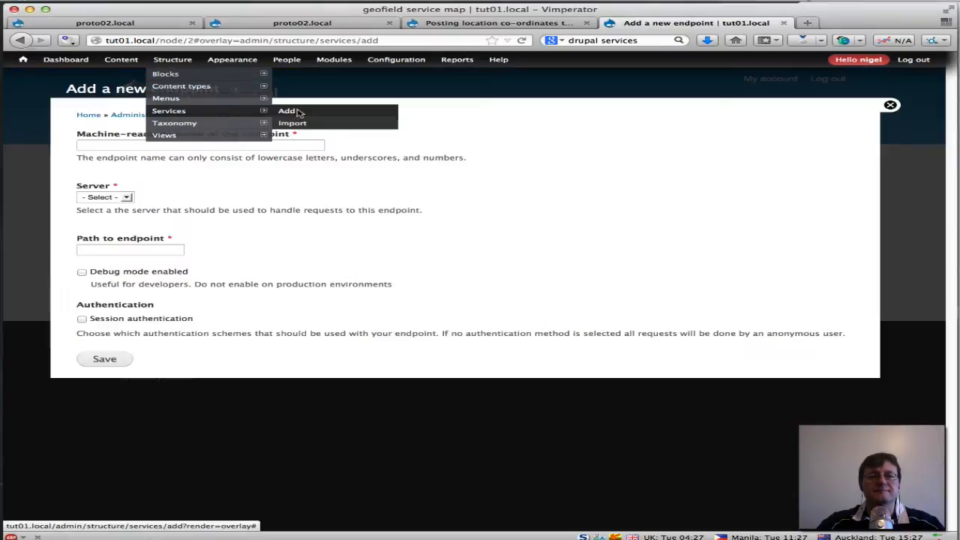
# - Enter "geofileld_service" as the machine-readable name of the new endpoint
pyautogui.click(94, 146)
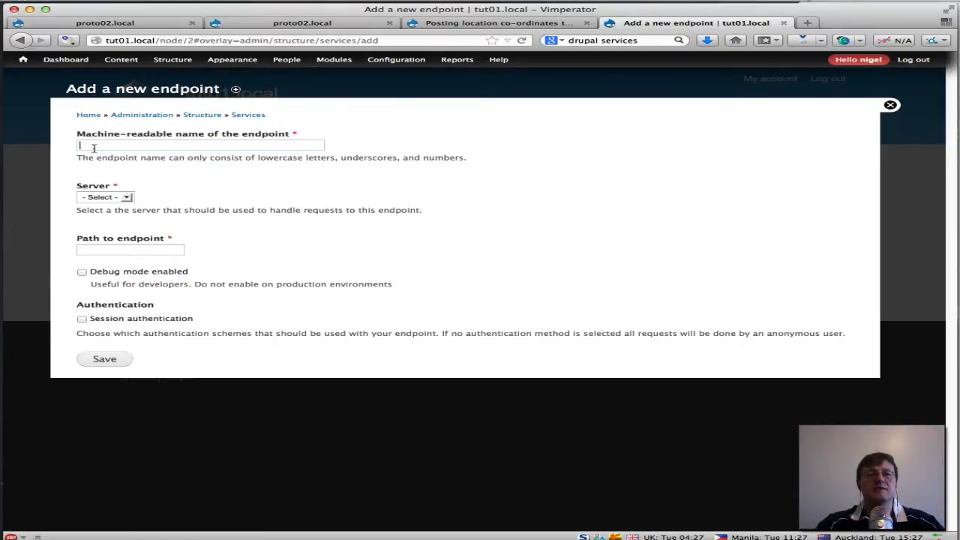
pyautogui.write('pe')
pyautogui.press('BackSpace')
pyautogui.press('BackSpace')
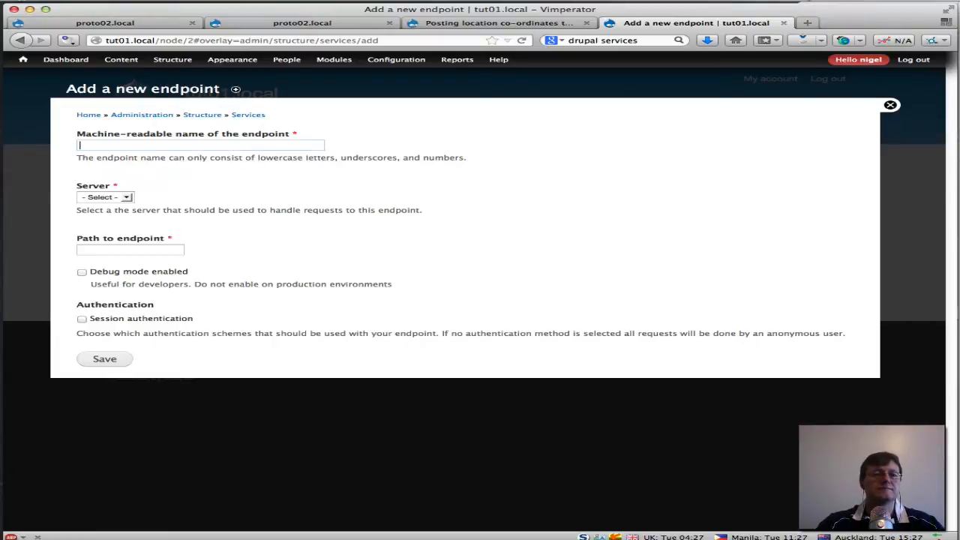
pyautogui.write('ge')
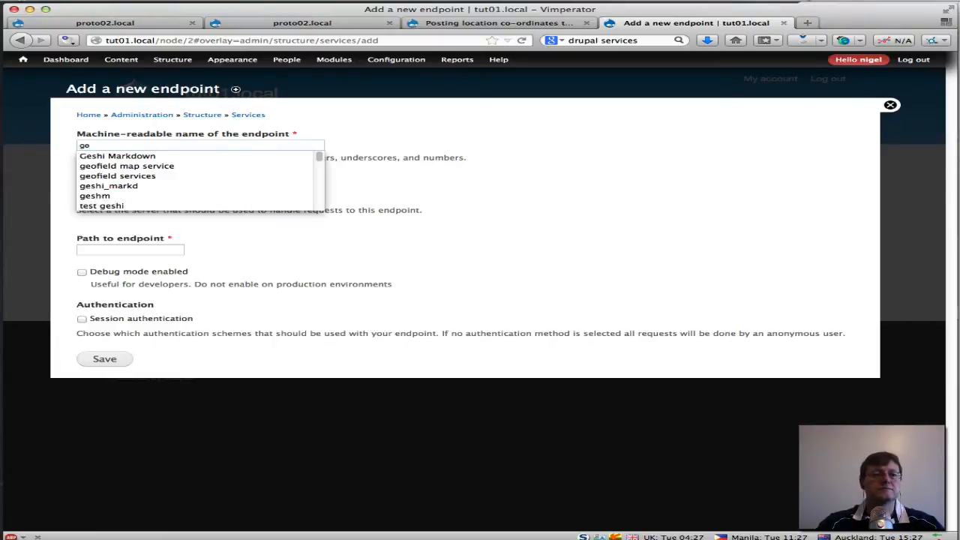
pyautogui.write('ofield')
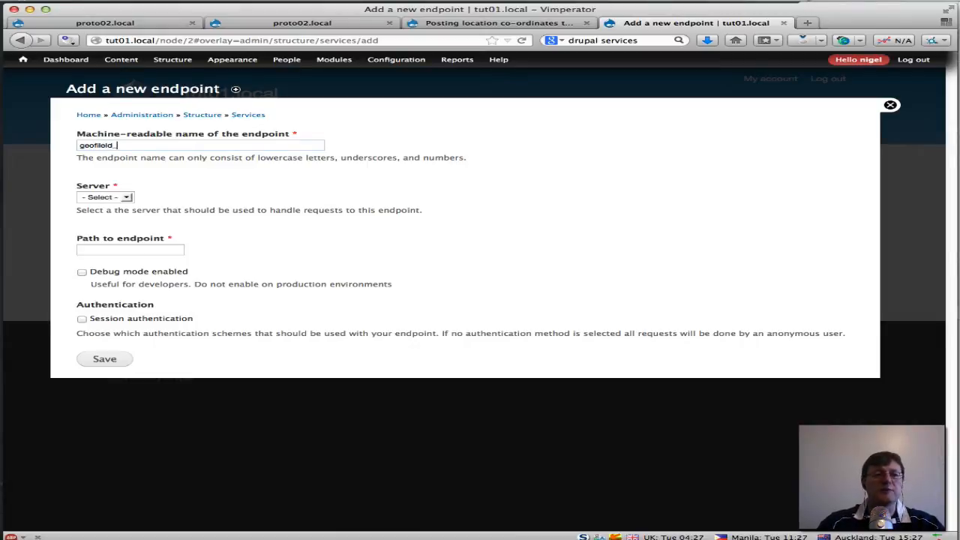
pyautogui.write('_ser')
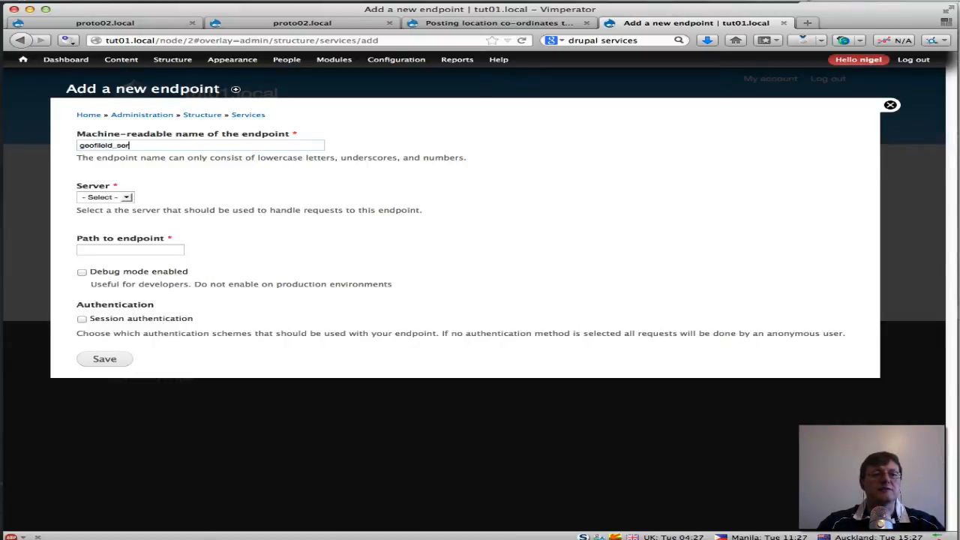
pyautogui.write('vic')
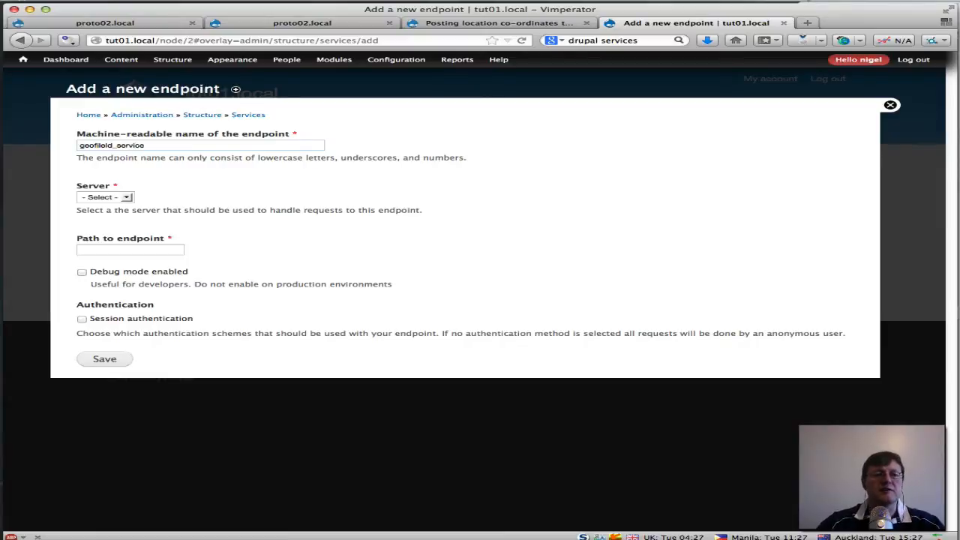
pyautogui.write('e')
pyautogui.press('Tab')
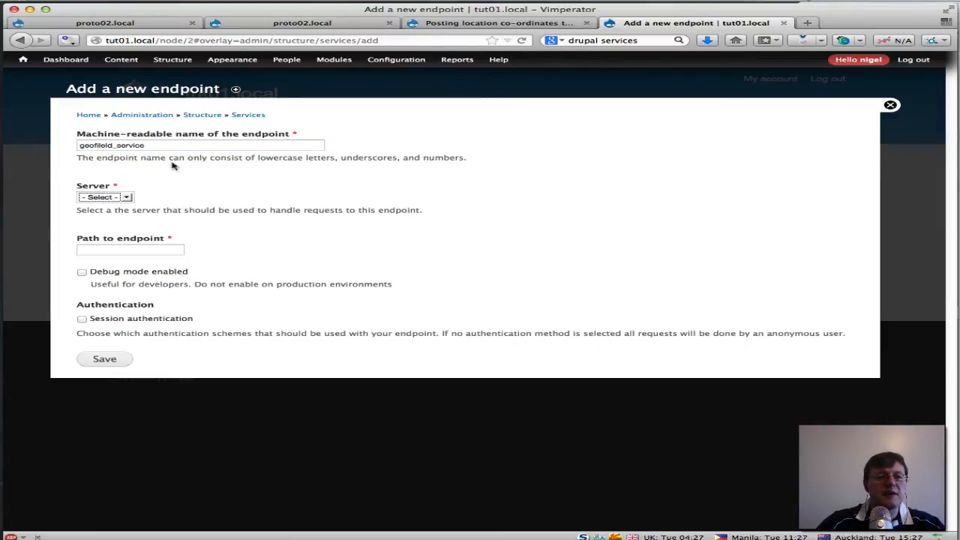
# - Set the endpoint's server to REST and its path to "geofield_map", and save the endpoint
pyautogui.click(127, 198)
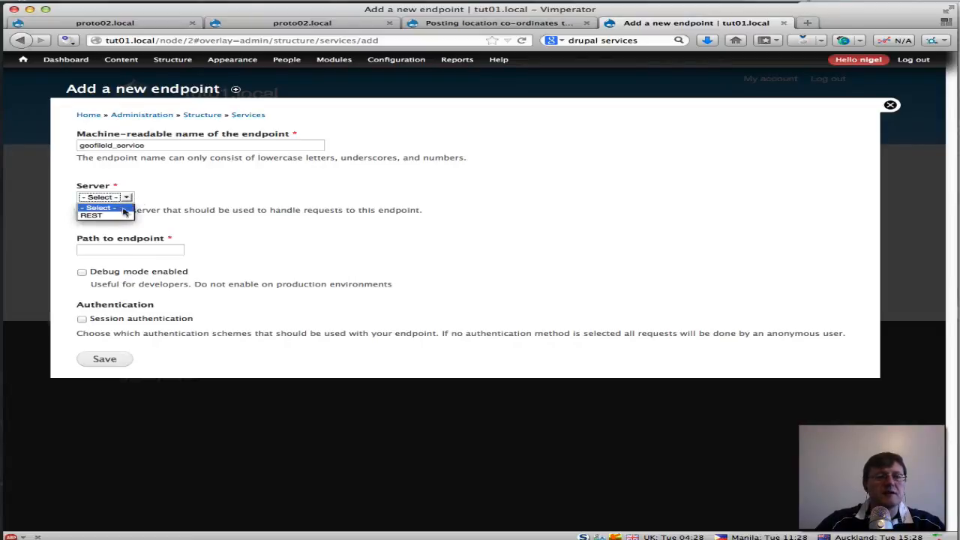
pyautogui.click(119, 216)
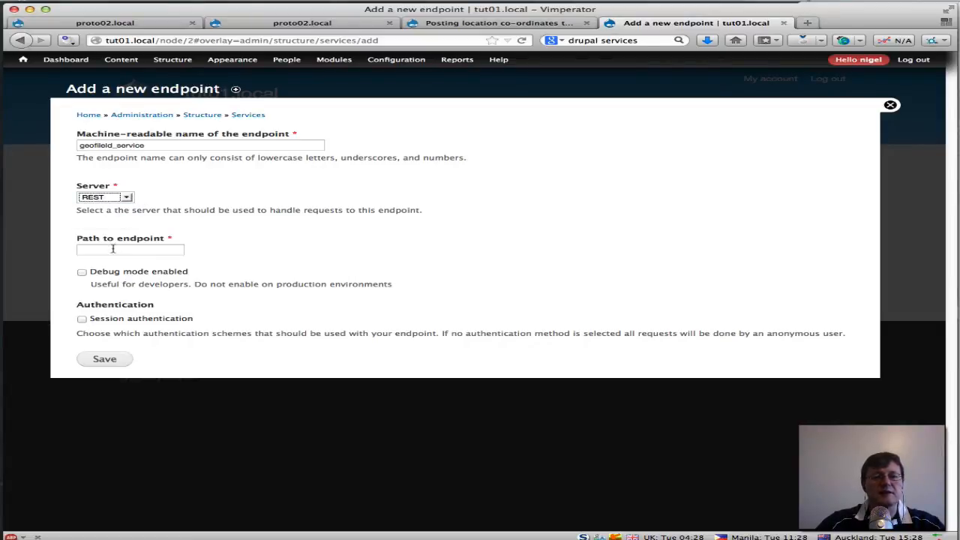
pyautogui.click(114, 248)
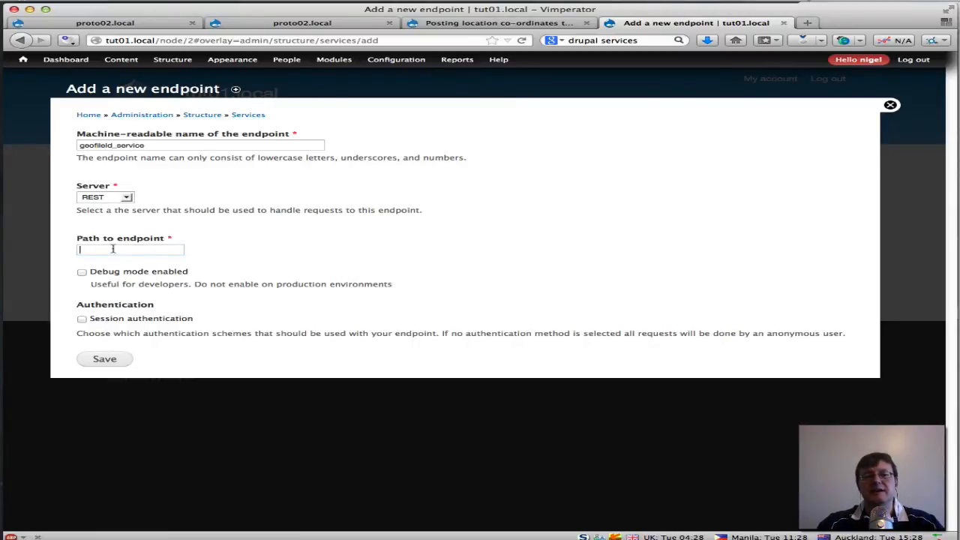
pyautogui.write('geo')
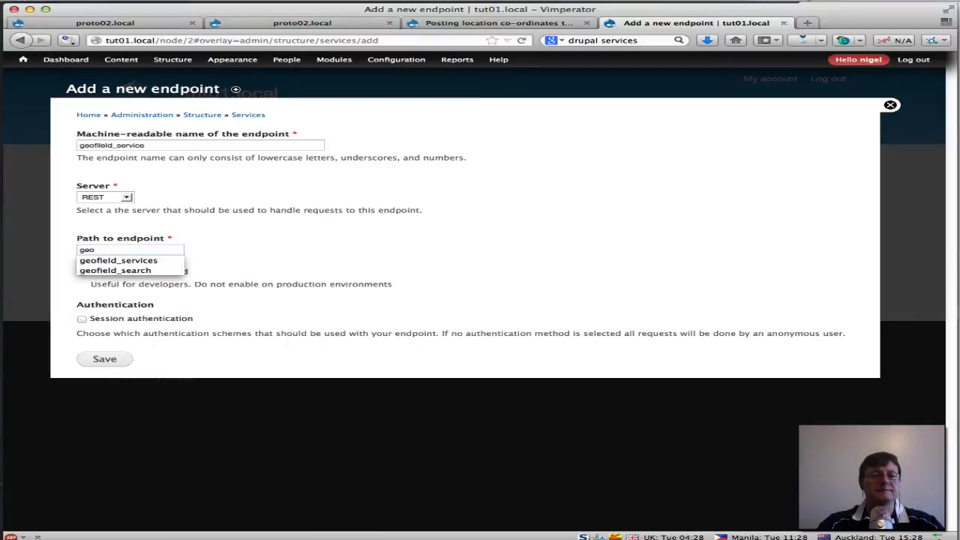
pyautogui.write('i')
pyautogui.press('BackSpace')
pyautogui.write('field')
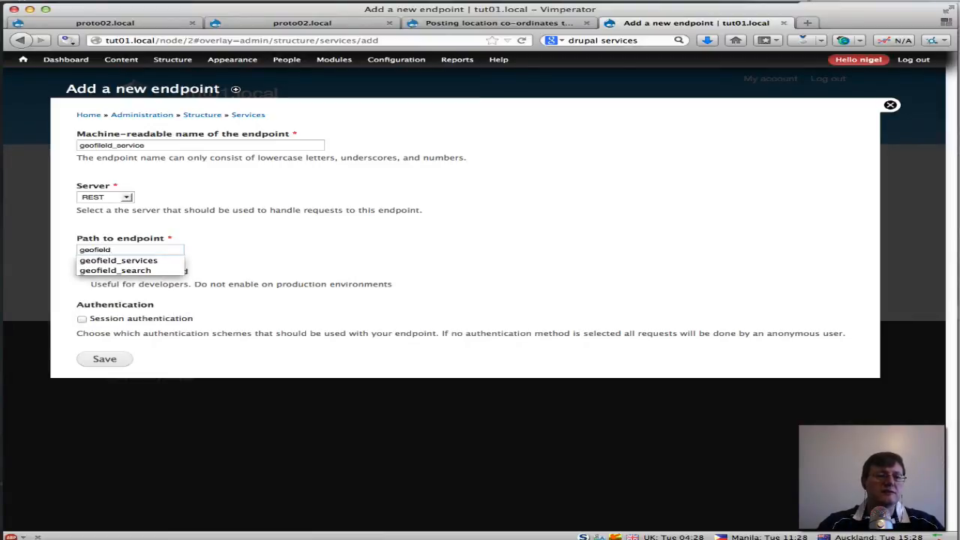
pyautogui.write('_map')
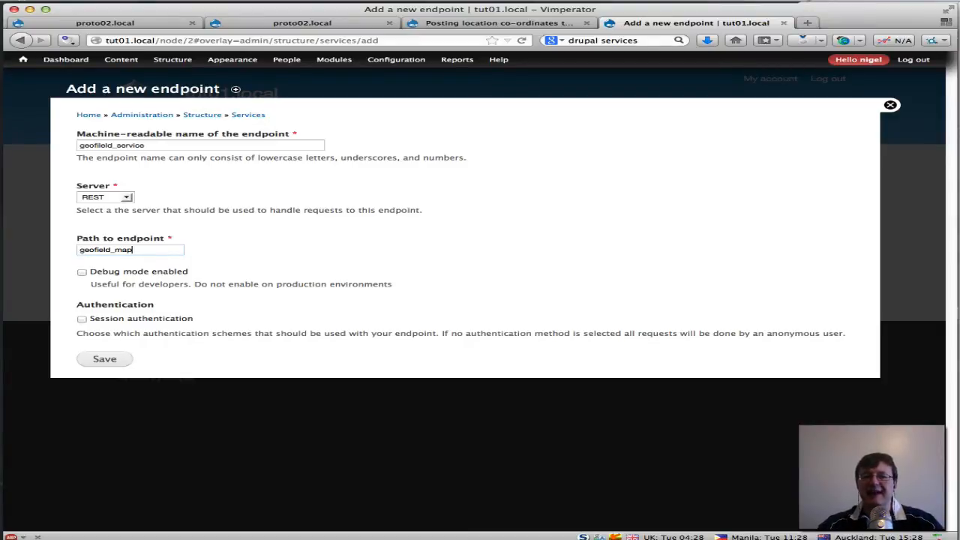
pyautogui.click(111, 361)
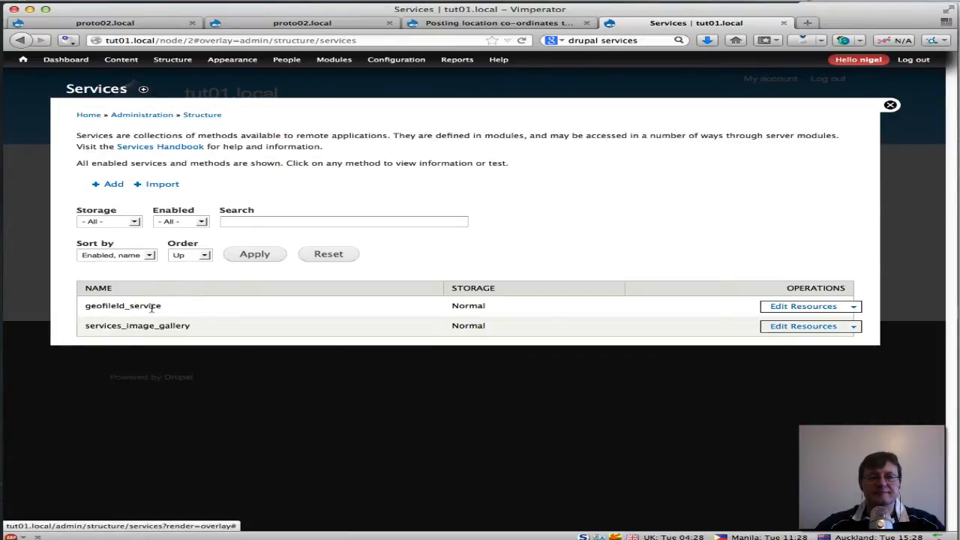
# - Enable the node resource with all its operations for the geofileld_service endpoint, review those operations, and save the resources
pyautogui.click(793, 308)
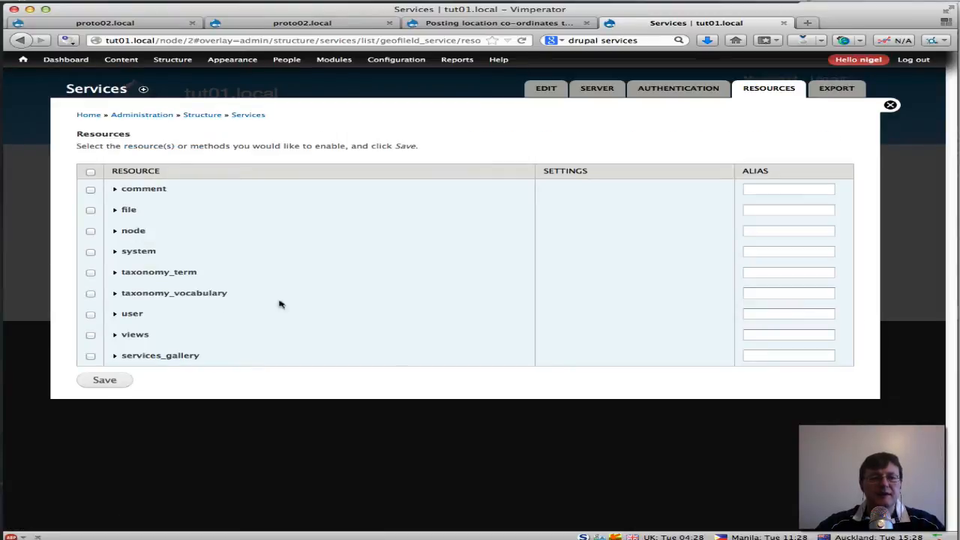
pyautogui.click(91, 231)
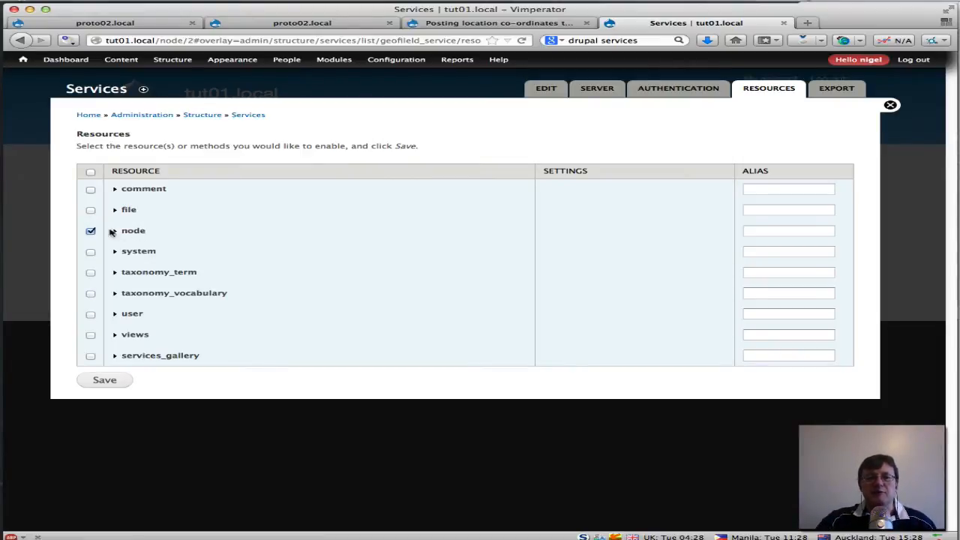
pyautogui.click(116, 232)
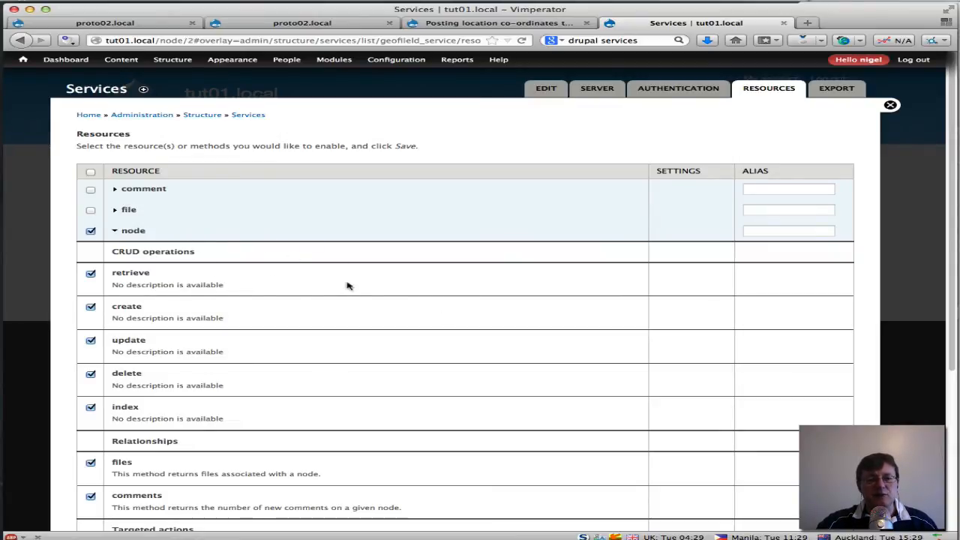
pyautogui.scroll(-5, 387, 387)
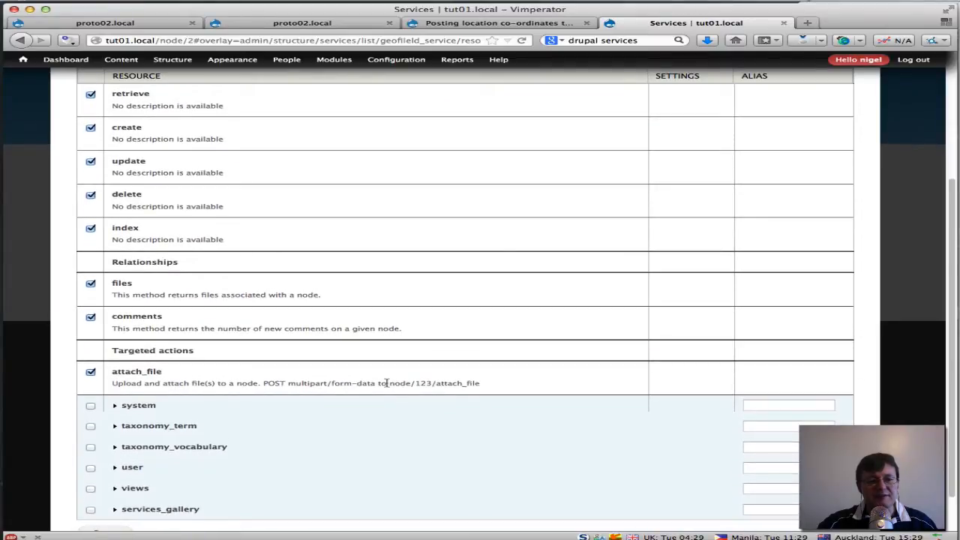
pyautogui.scroll(4, 387, 387)
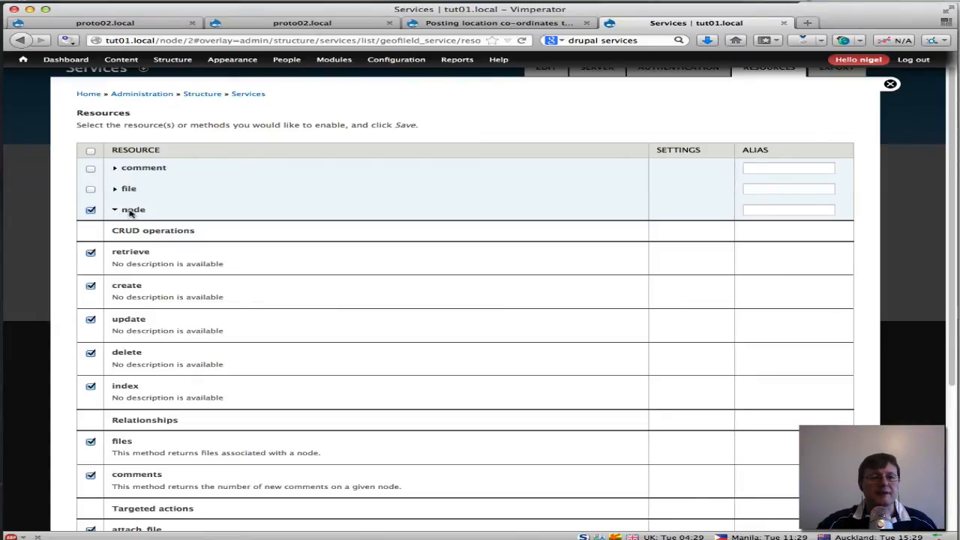
pyautogui.click(130, 211)
pyautogui.click(114, 210)
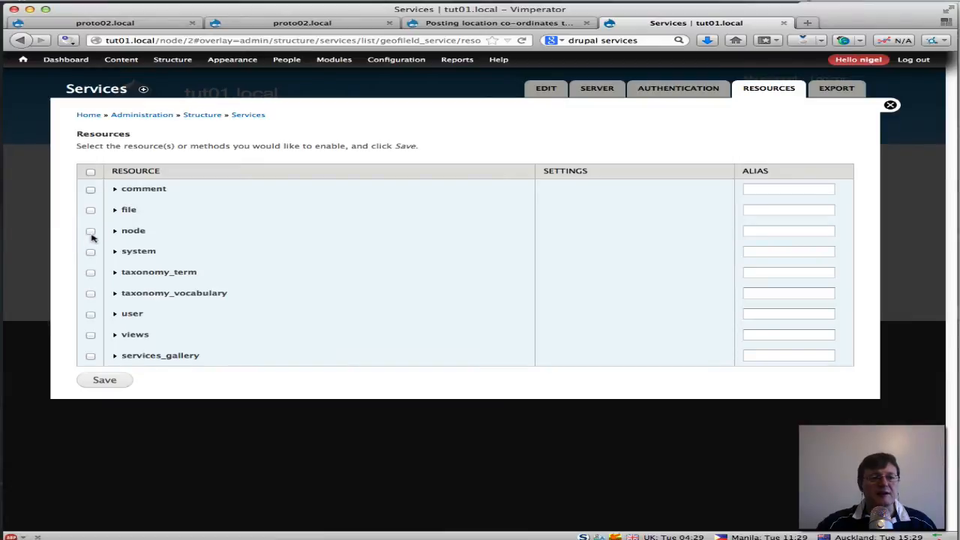
pyautogui.click(90, 231)
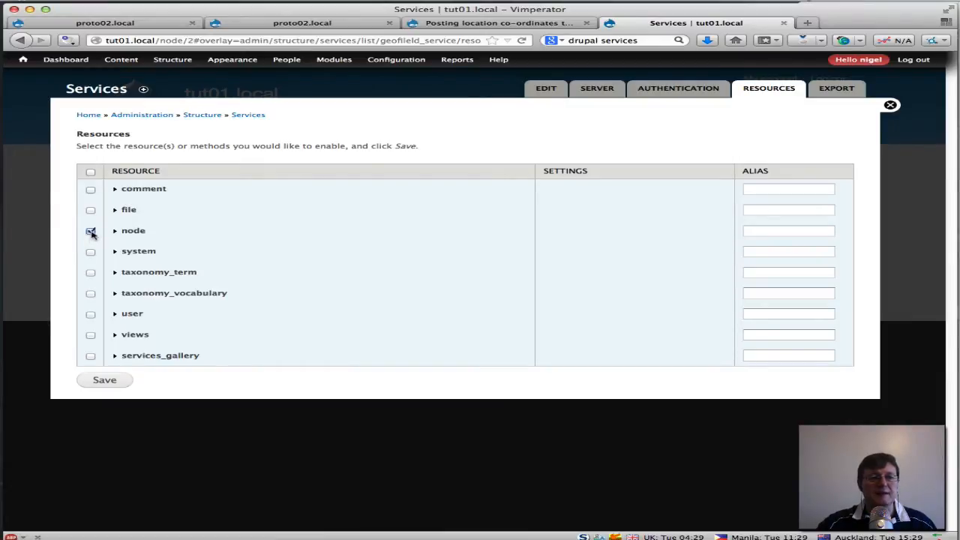
pyautogui.click(105, 380)
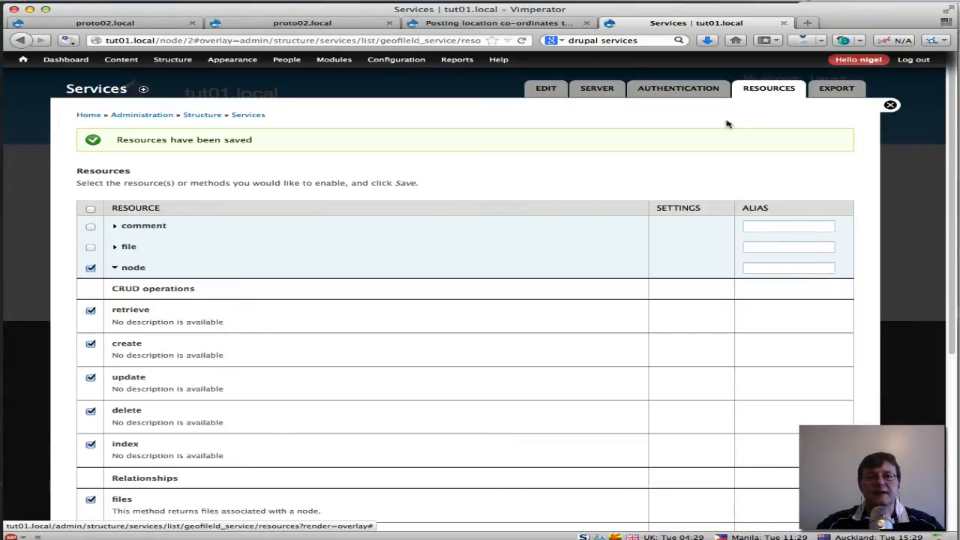
# - Review the endpoint's general settings, save them without changes, and reopen the geofileld_service resources
pyautogui.click(555, 90)
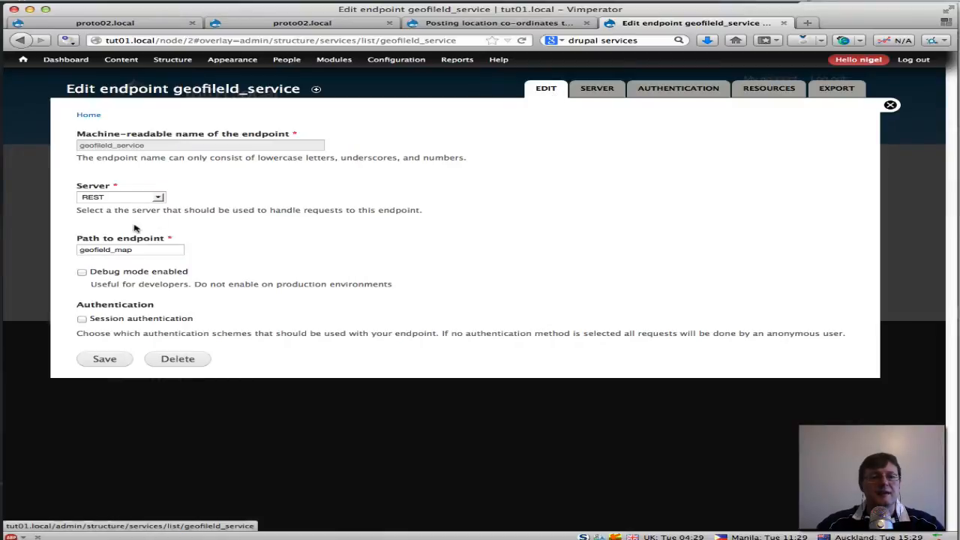
pyautogui.click(105, 360)
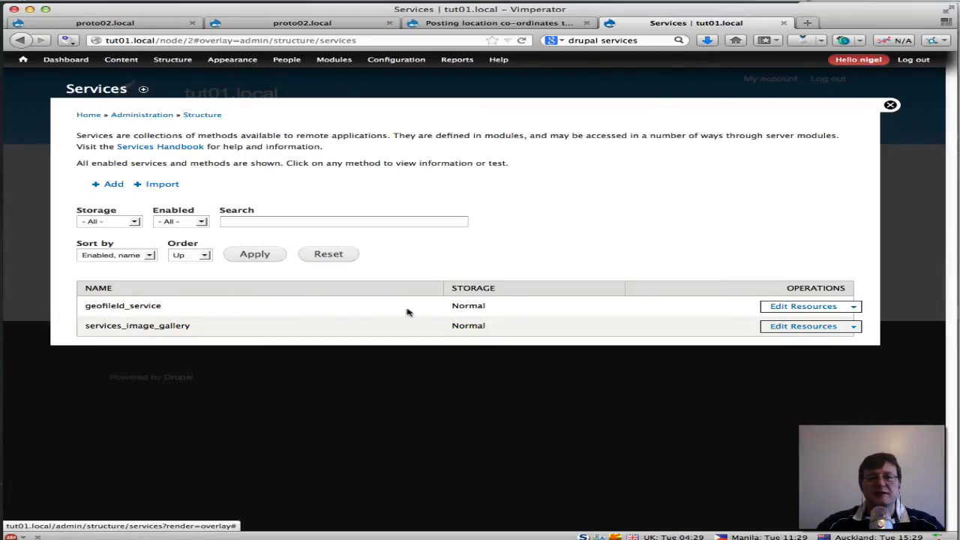
pyautogui.click(785, 307)
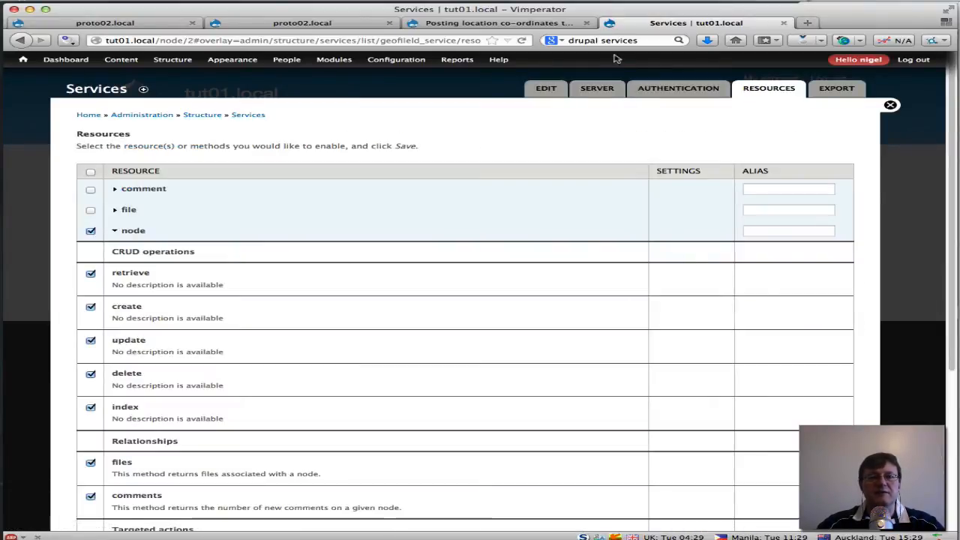
# - Limit the REST server to the json response formatter and application/json request parsing, save, and check the endpoint's authentication settings
pyautogui.click(597, 89)
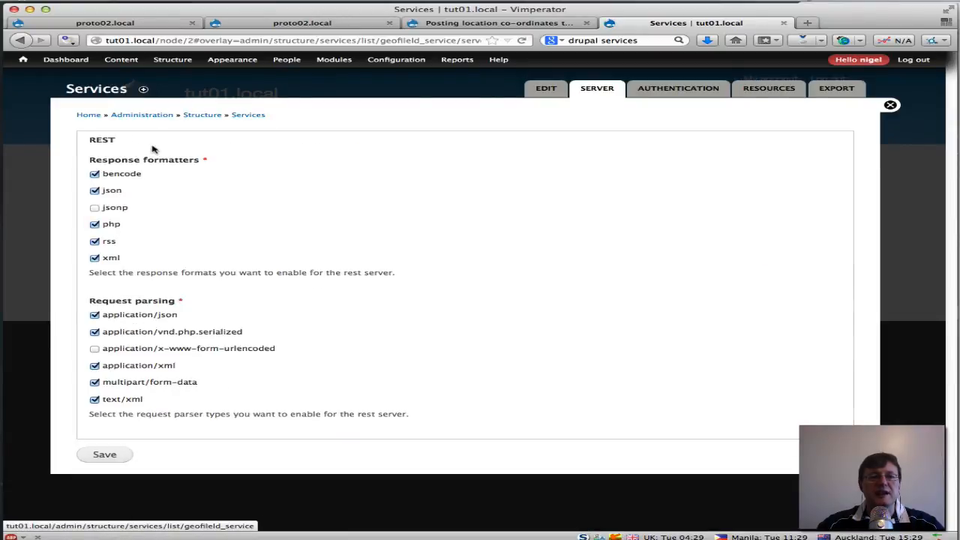
pyautogui.click(95, 174)
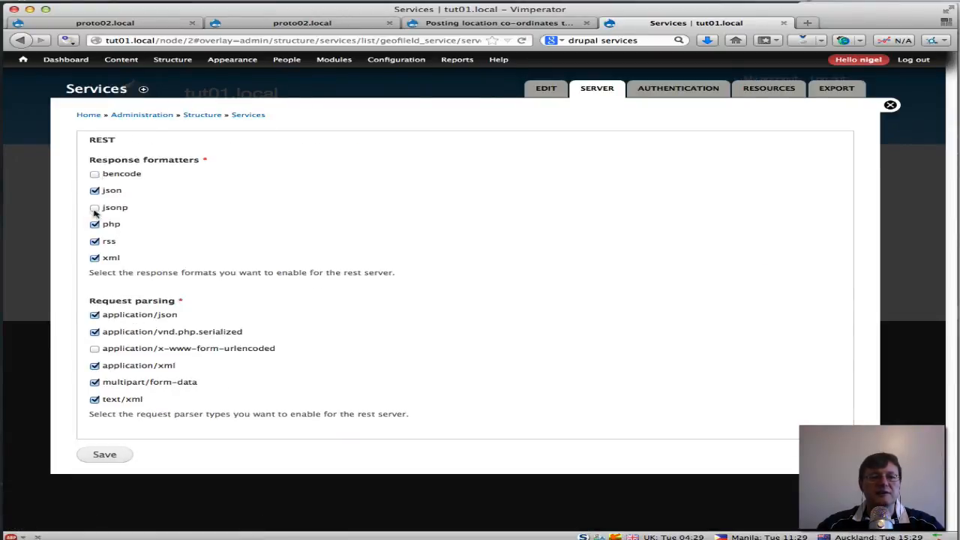
pyautogui.click(95, 225)
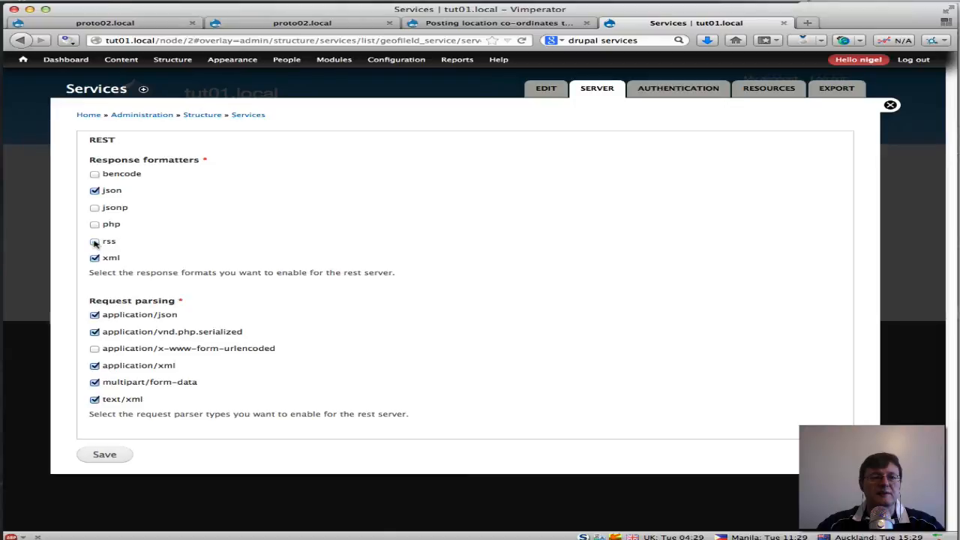
pyautogui.click(96, 258)
pyautogui.click(95, 367)
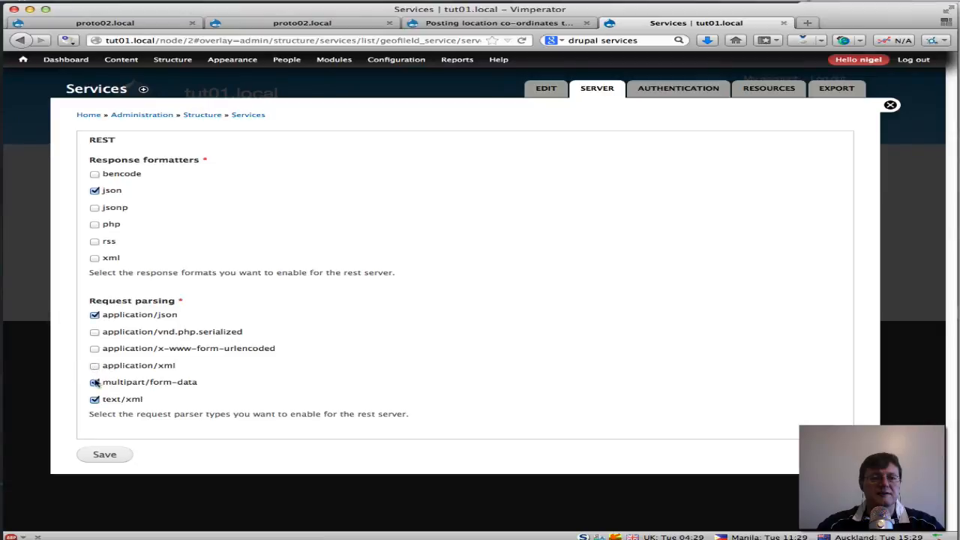
pyautogui.click(95, 383)
pyautogui.click(105, 454)
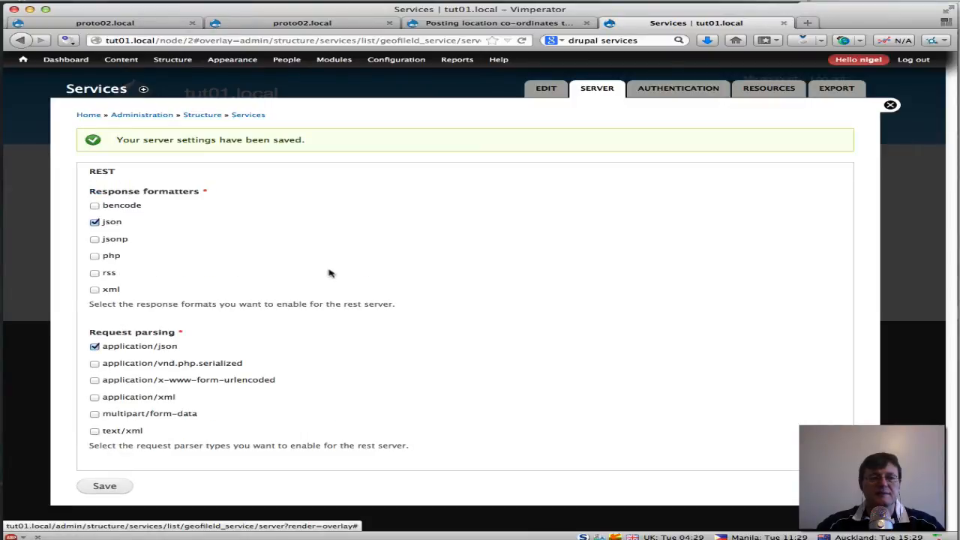
pyautogui.click(681, 90)
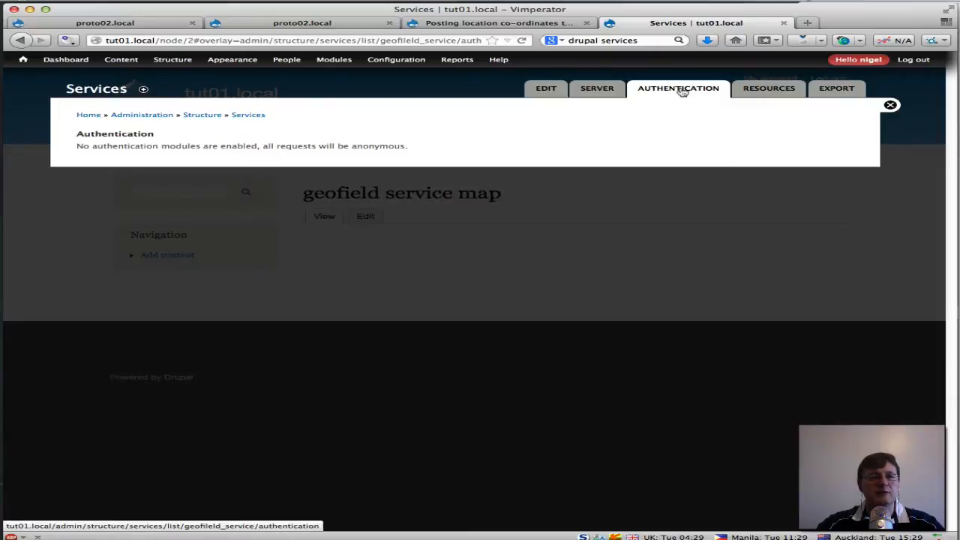
# - Check the endpoint's resources and general settings, then switch to the REST client and set the request URL's host to tut01.local
pyautogui.click(773, 89)
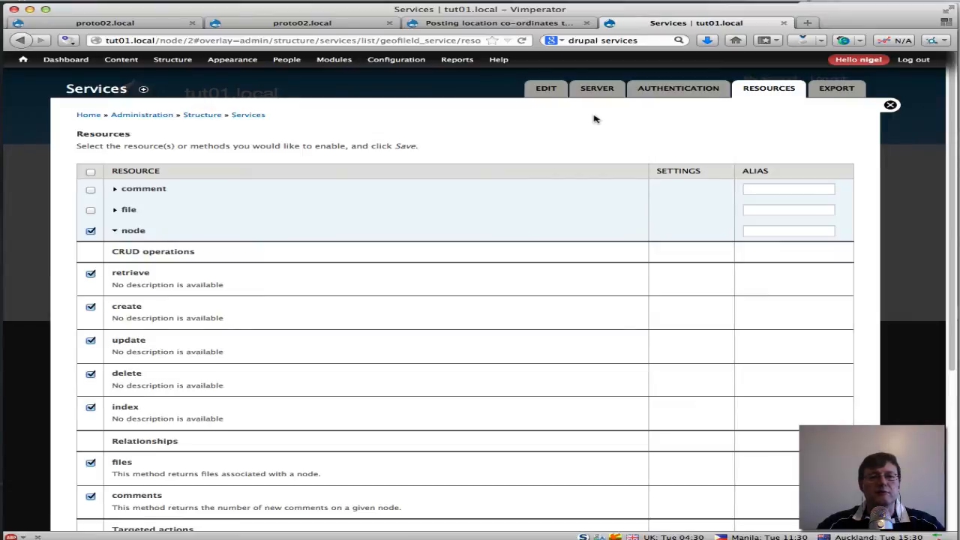
pyautogui.click(546, 90)
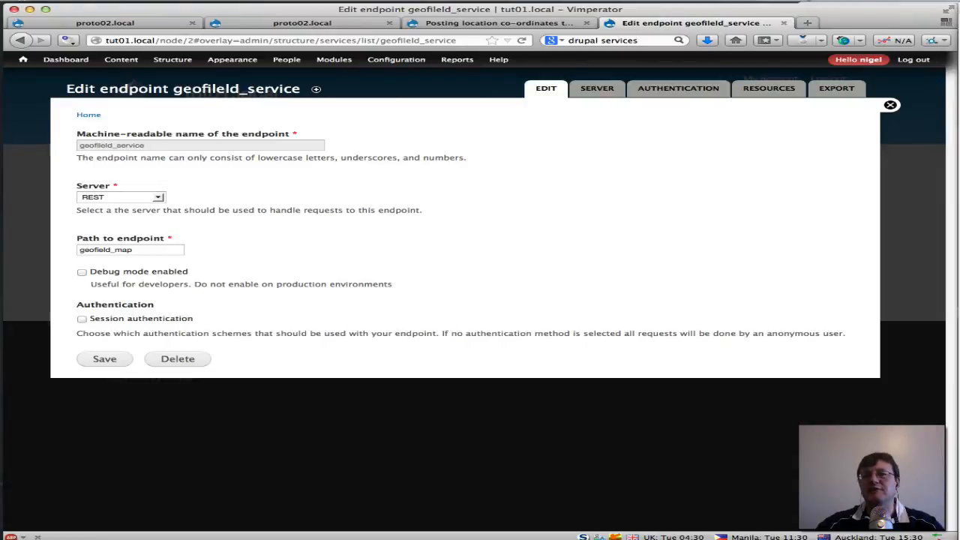
pyautogui.press('super+Tab')
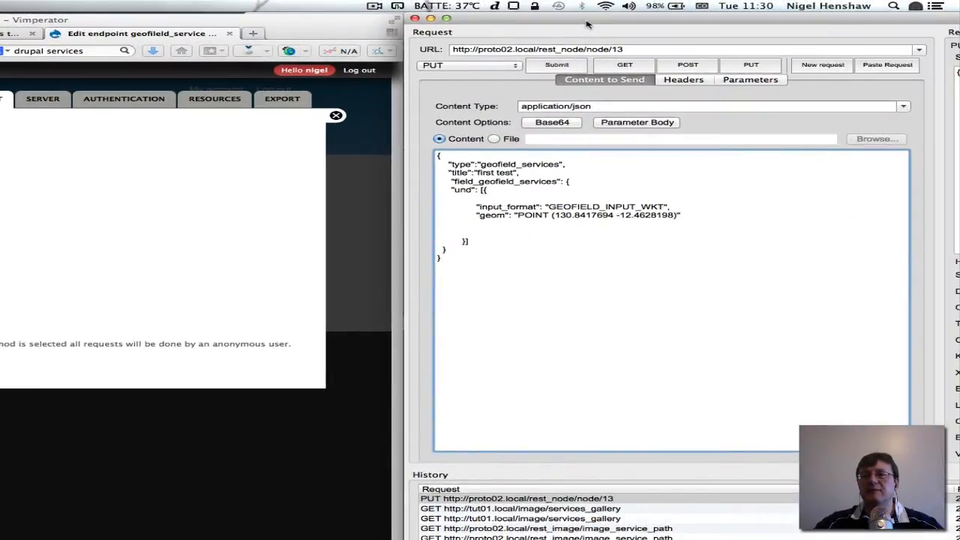
pyautogui.moveTo(588, 21)
pyautogui.mouseDown()
pyautogui.moveTo(550, 24)
pyautogui.moveTo(589, 21)
pyautogui.mouseUp()
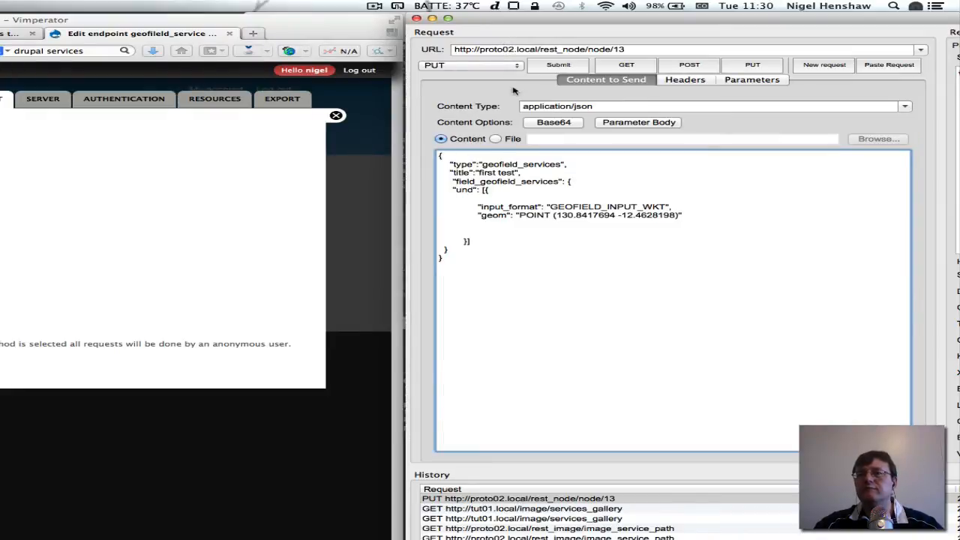
pyautogui.click(515, 50)
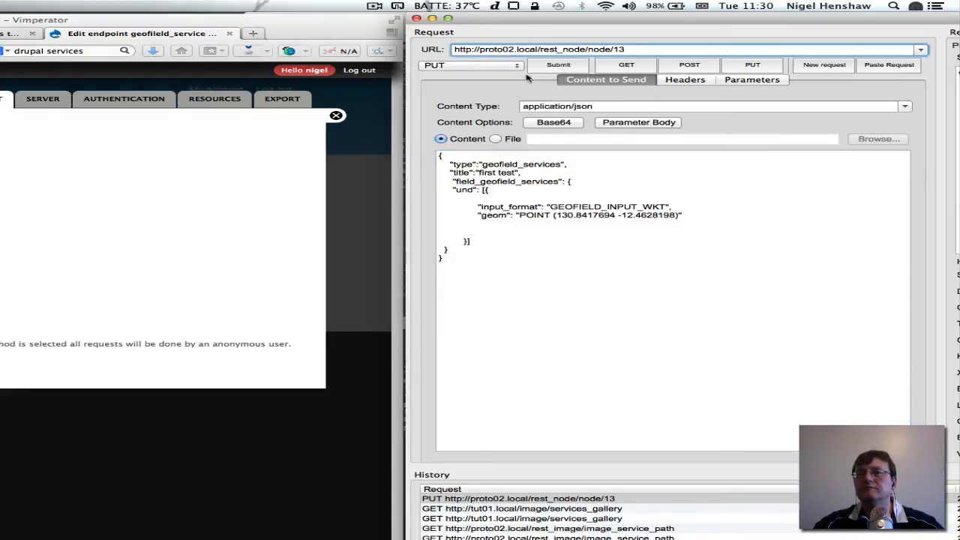
pyautogui.press('Left')
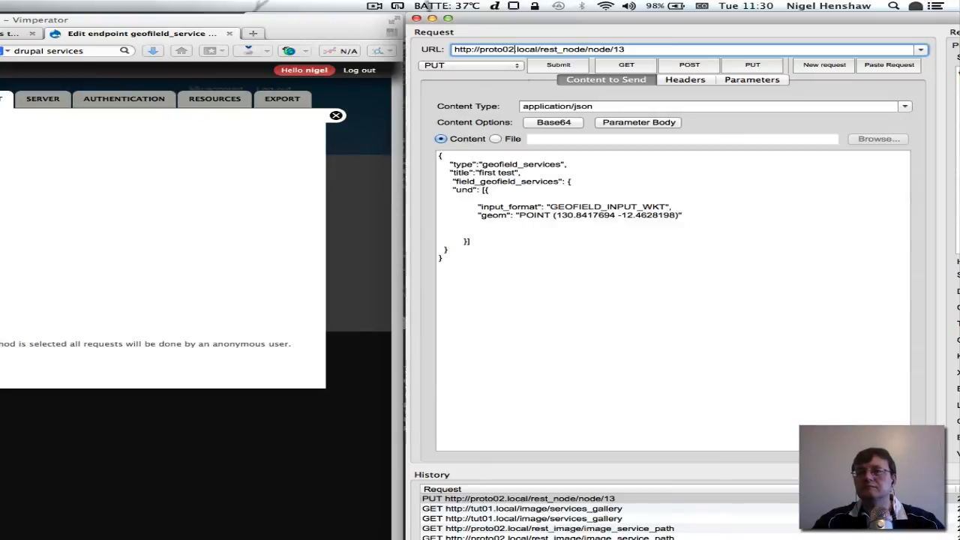
pyautogui.press('Delete')
pyautogui.write('1')
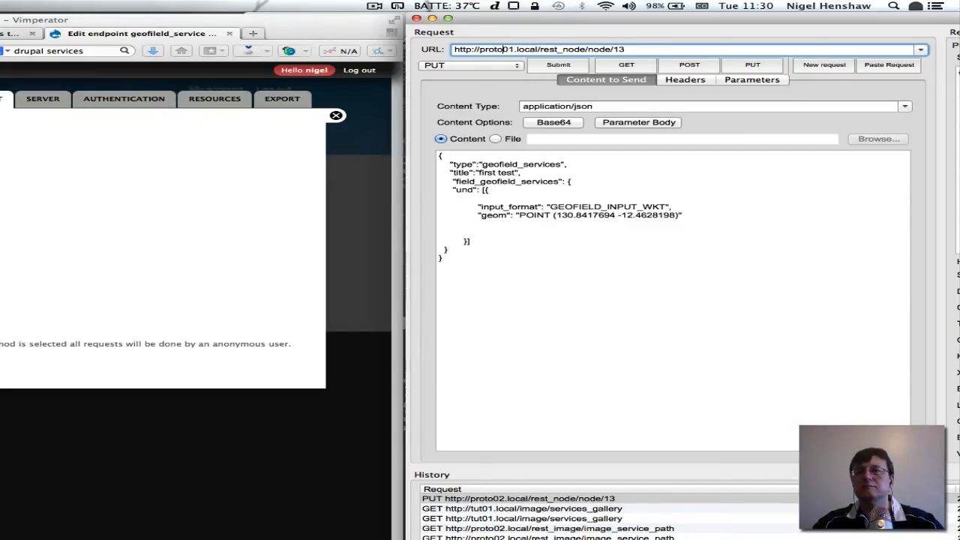
pyautogui.press('BackSpace')
pyautogui.press('BackSpace')
pyautogui.press('BackSpace')
pyautogui.press('BackSpace')
pyautogui.press('BackSpace')
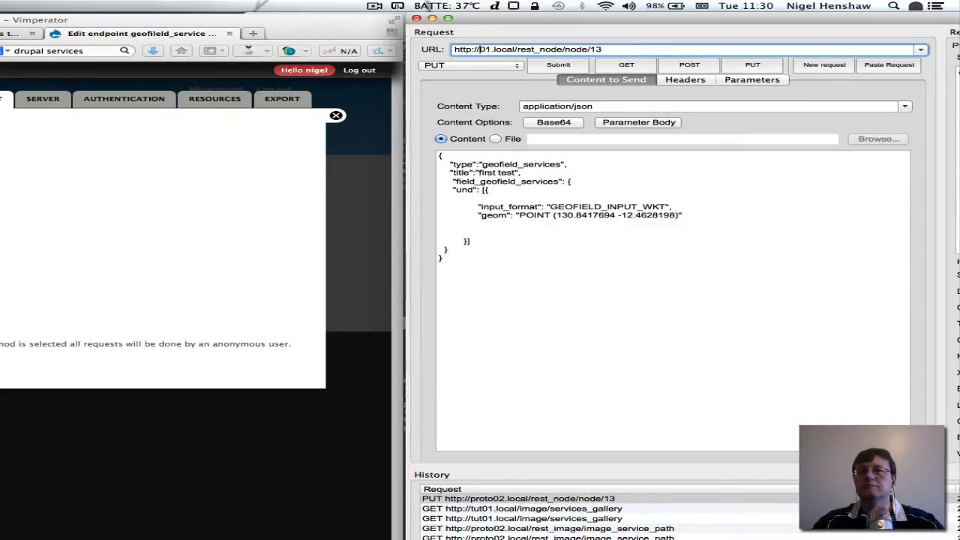
pyautogui.write('tut')
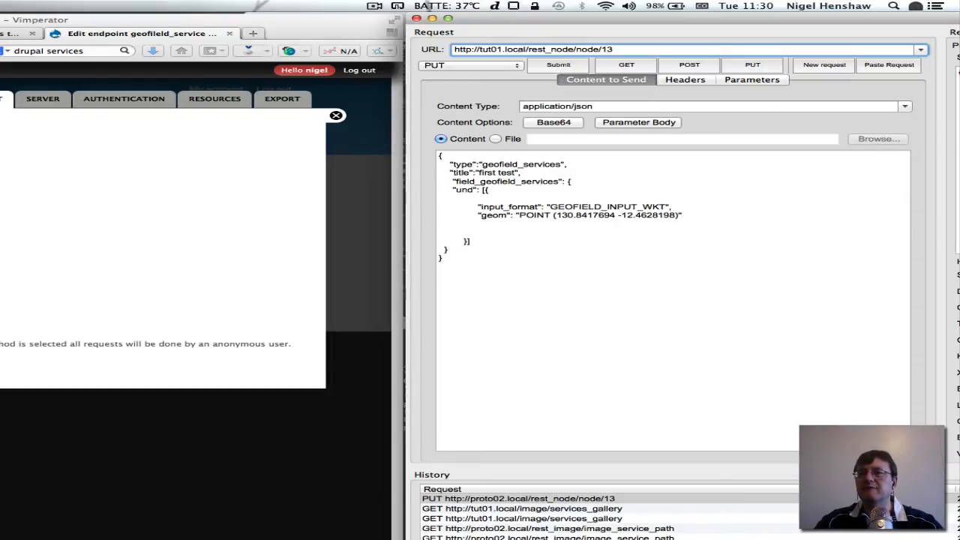
# - Replace the rest_node segment of the request URL with the endpoint path geofield_map
pyautogui.press('BackSpace')
pyautogui.press('BackSpace')
pyautogui.press('BackSpace')
pyautogui.press('BackSpace')
pyautogui.press('BackSpace')
pyautogui.press('BackSpace')
pyautogui.press('BackSpace')
pyautogui.press('BackSpace')
pyautogui.press('BackSpace')
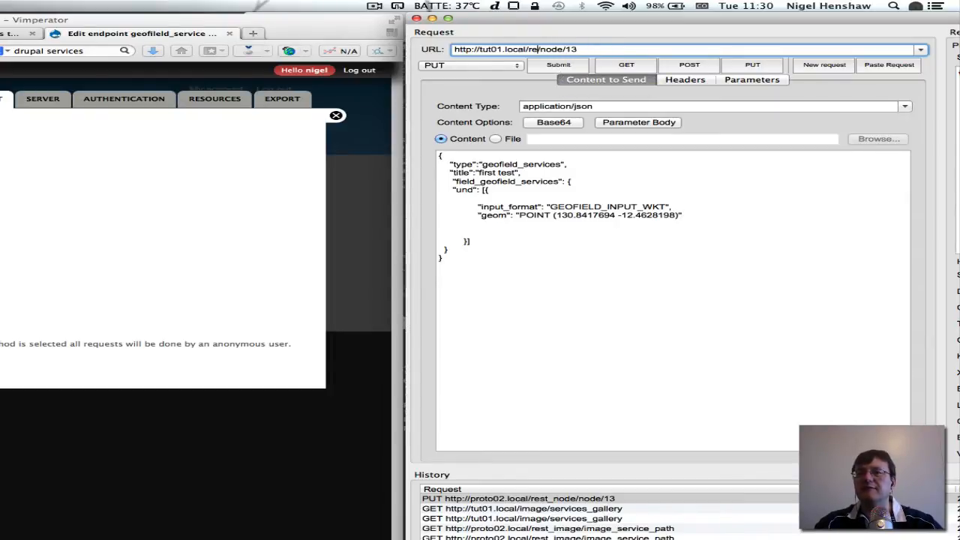
pyautogui.press('BackSpace')
pyautogui.write('/')
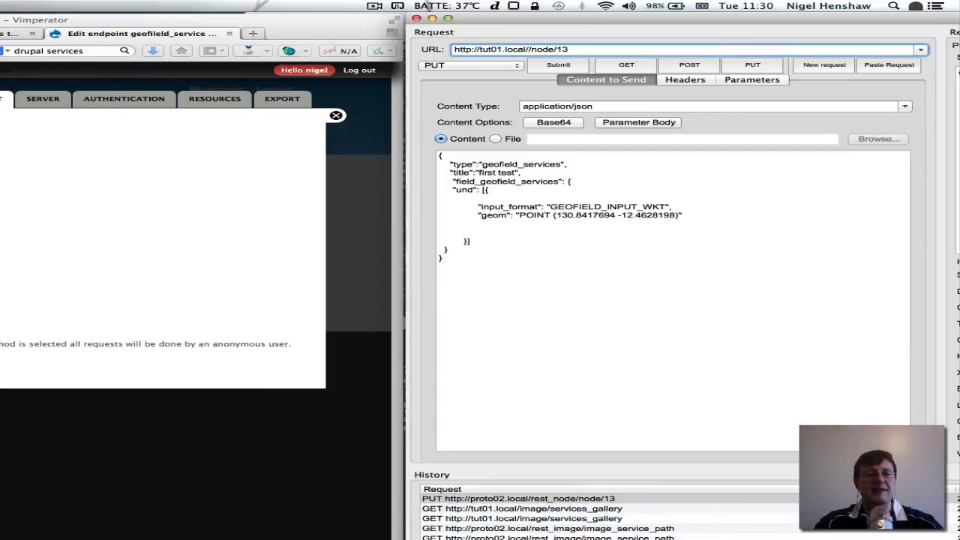
pyautogui.write('geo')
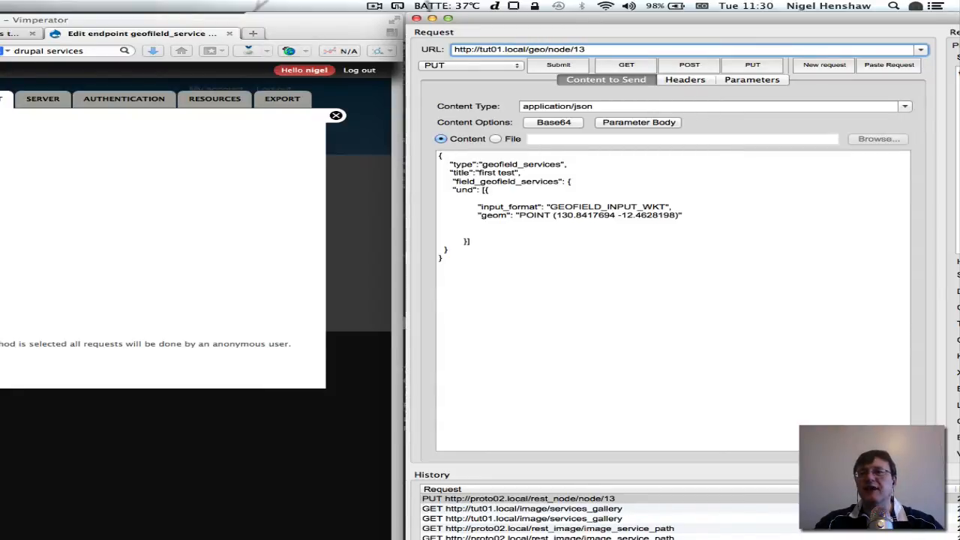
pyautogui.write('field')
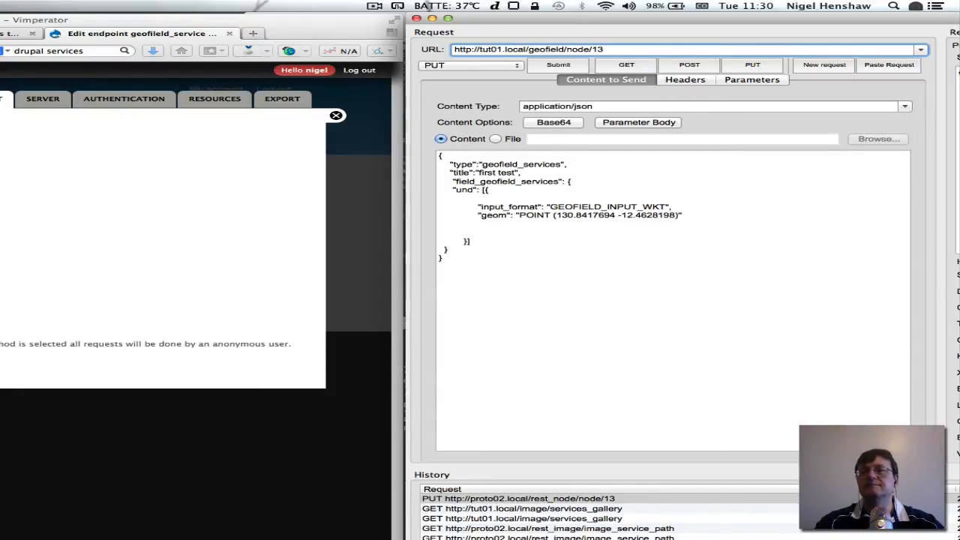
pyautogui.write('_map')
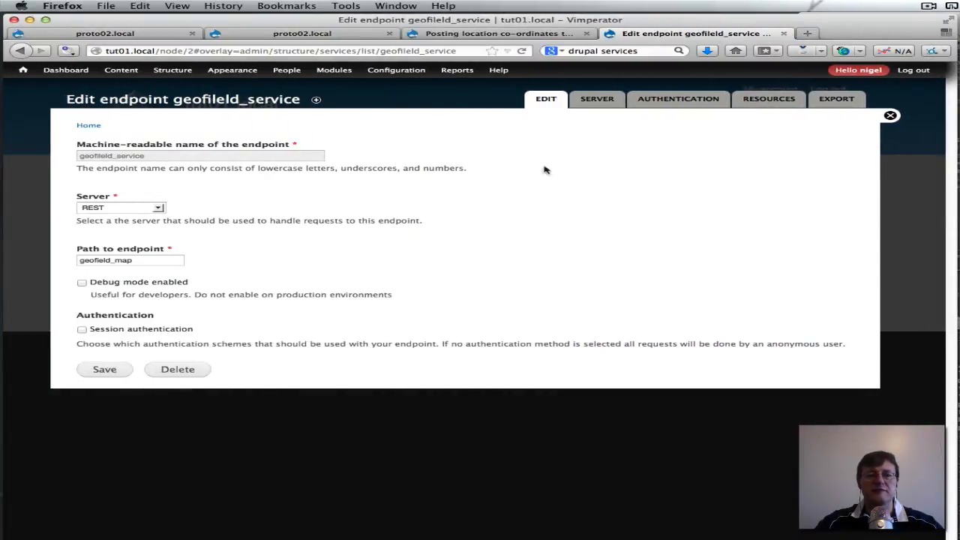
# - Save the geofileld_service endpoint in the browser, review its enabled node resources, and close the administration overlay
pyautogui.click(95, 373)
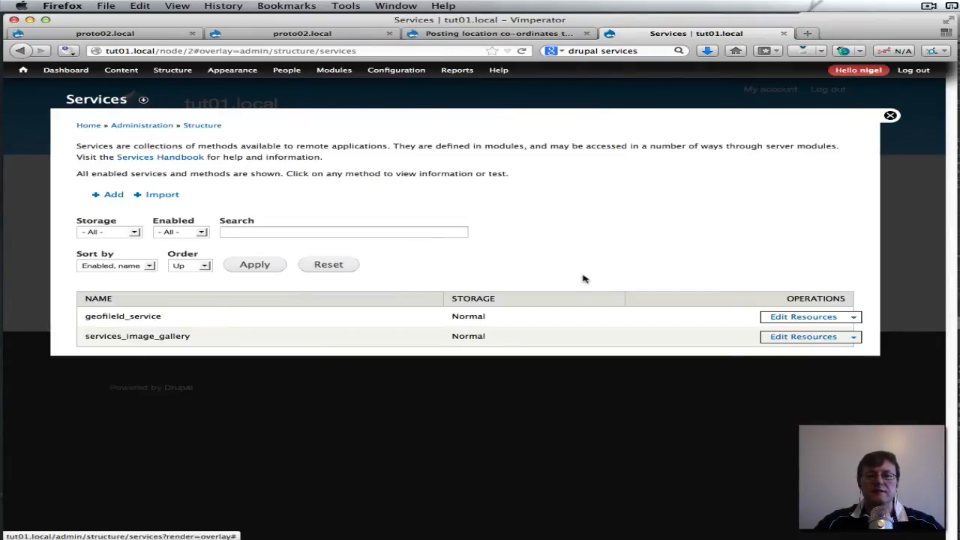
pyautogui.click(826, 317)
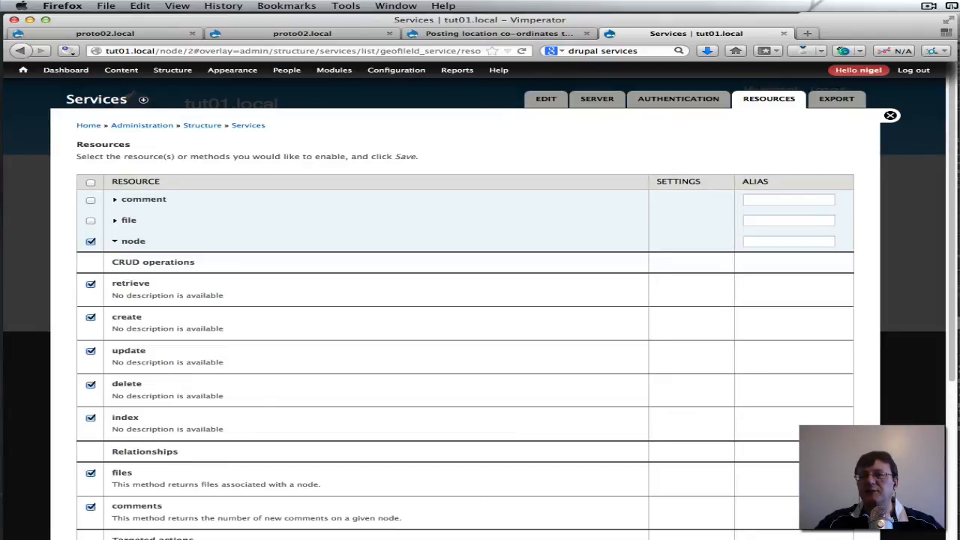
pyautogui.press('super+Tab')
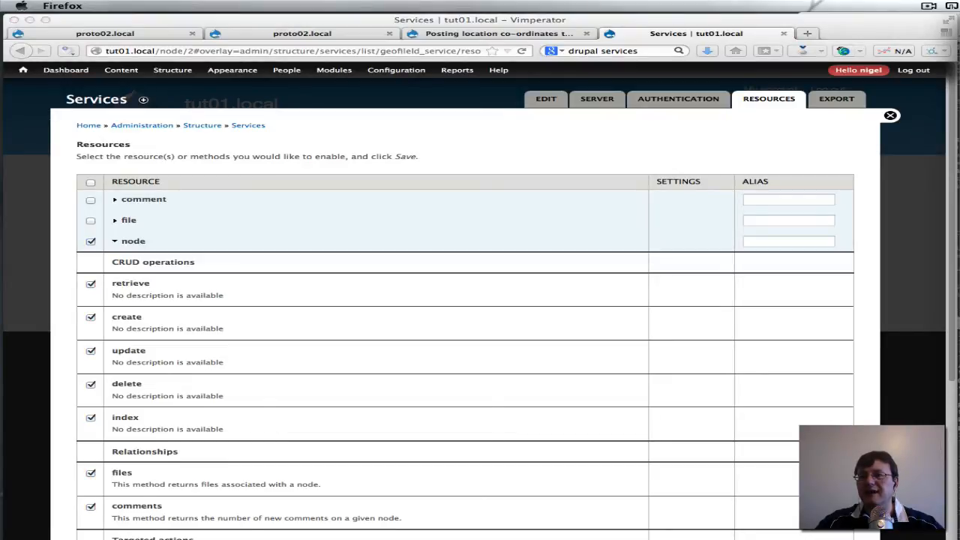
pyautogui.click(891, 115)
pyautogui.click(892, 116)
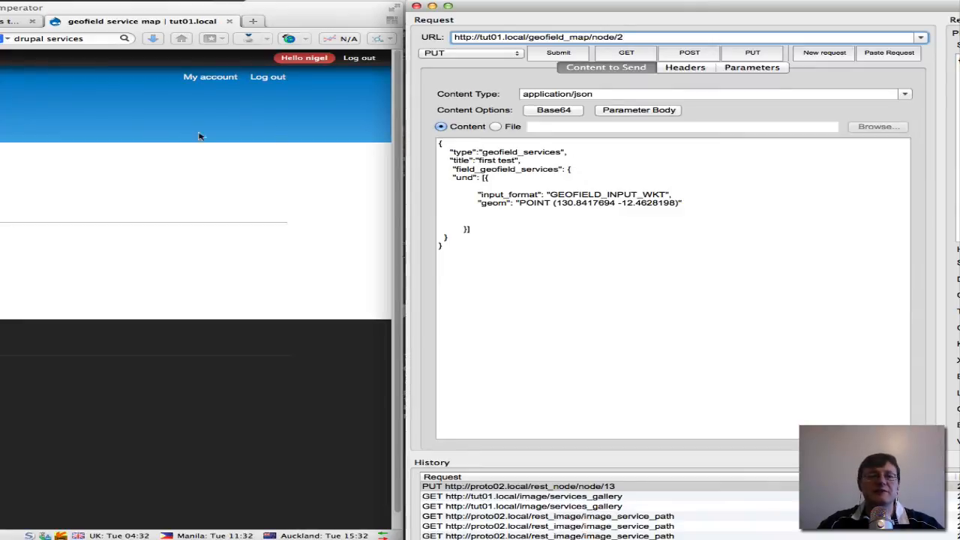
# - Look up the machine name of the geofield map service content type on the Drupal site
pyautogui.click(75, 139)
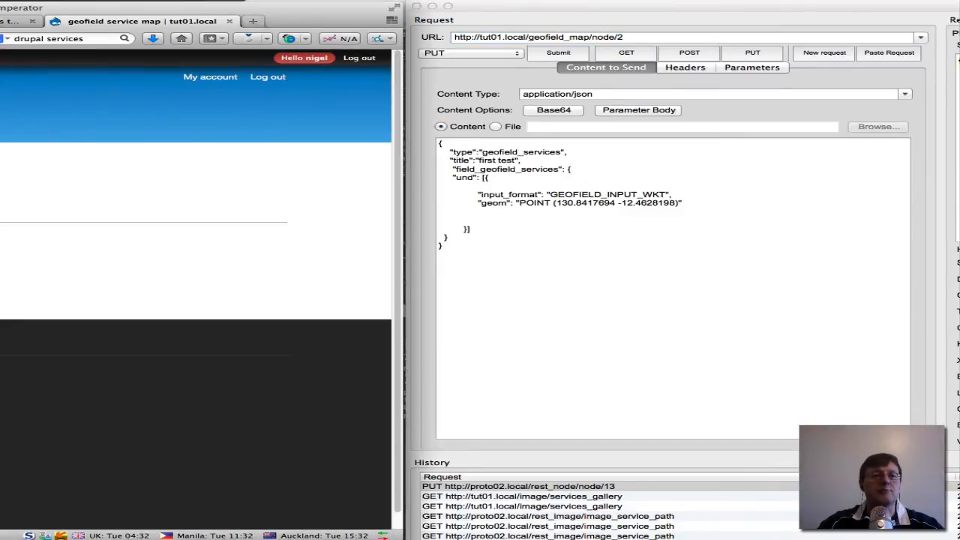
pyautogui.moveTo(87, 60)
pyautogui.moveTo(178, 85)
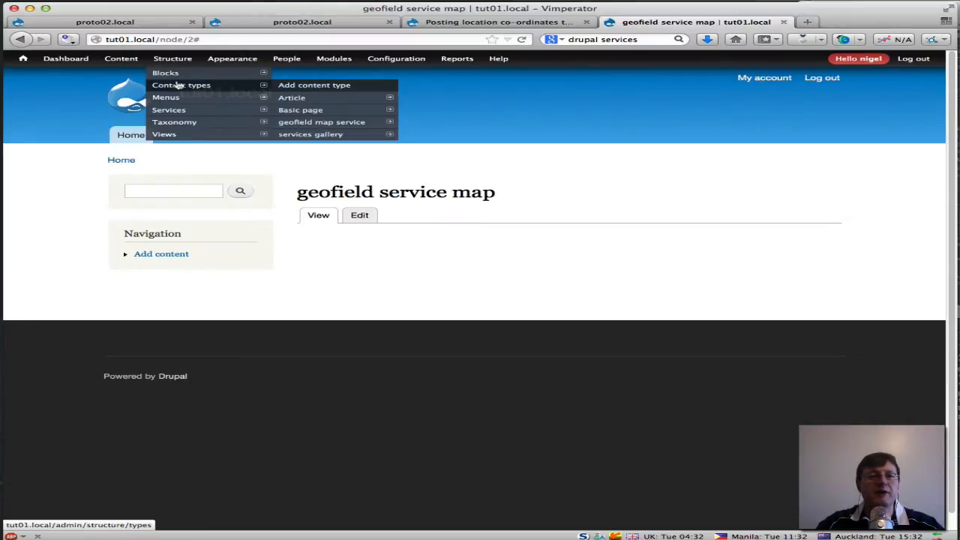
pyautogui.moveTo(302, 126)
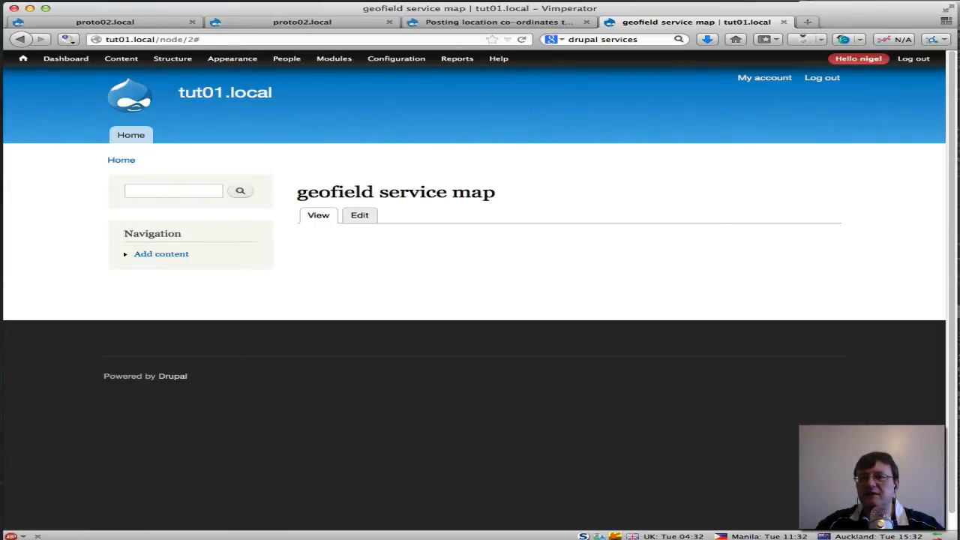
# - Switch to the REST client and set the "type" value in the JSON content to "geofield_map_service"
pyautogui.press('super+Tab')
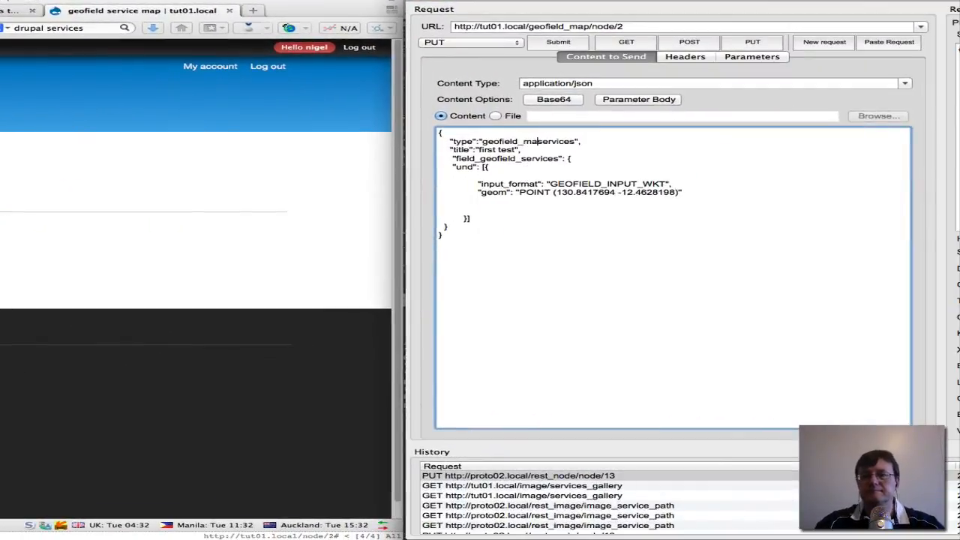
pyautogui.write('_')
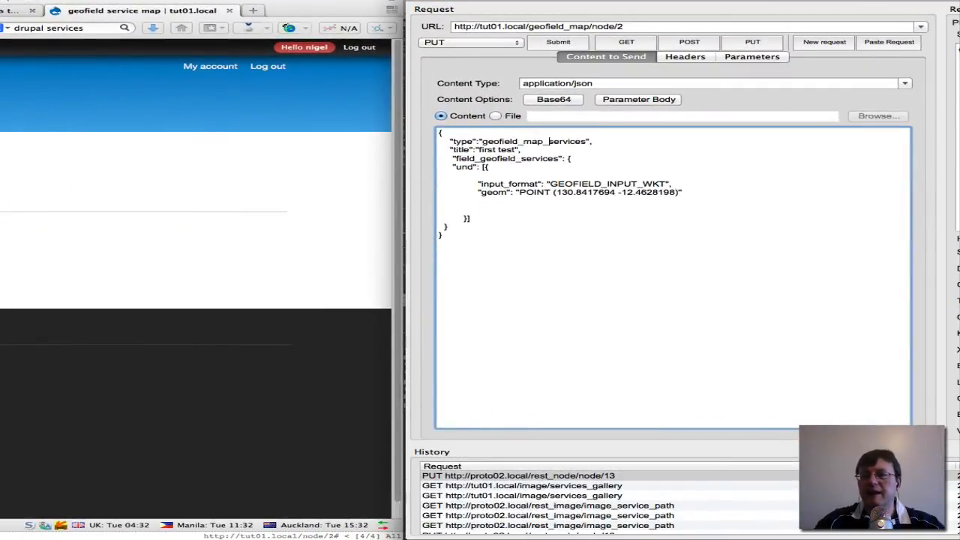
pyautogui.press('Right')
pyautogui.press('Right')
pyautogui.press('Right')
pyautogui.press('Right')
pyautogui.press('Right')
pyautogui.press('Right')
pyautogui.press('Right')
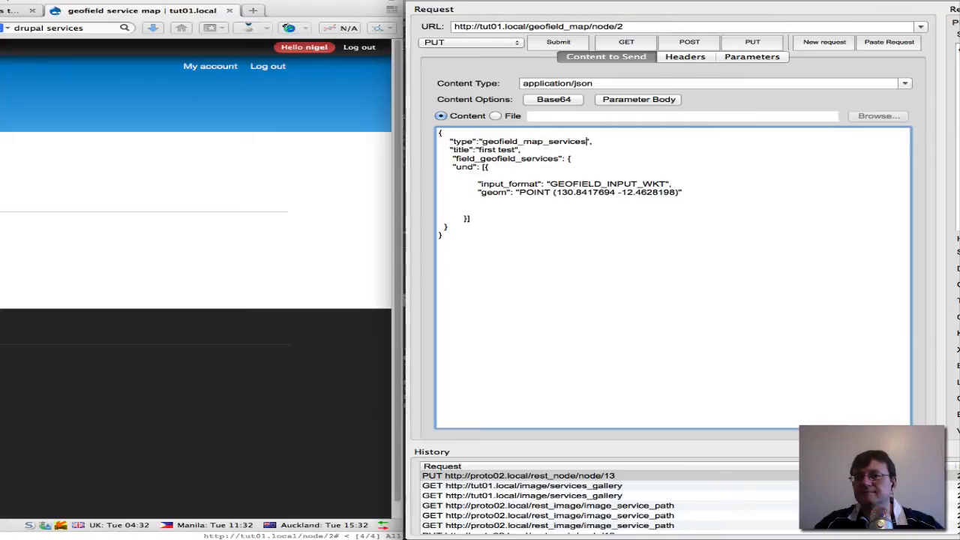
pyautogui.press('BackSpace')
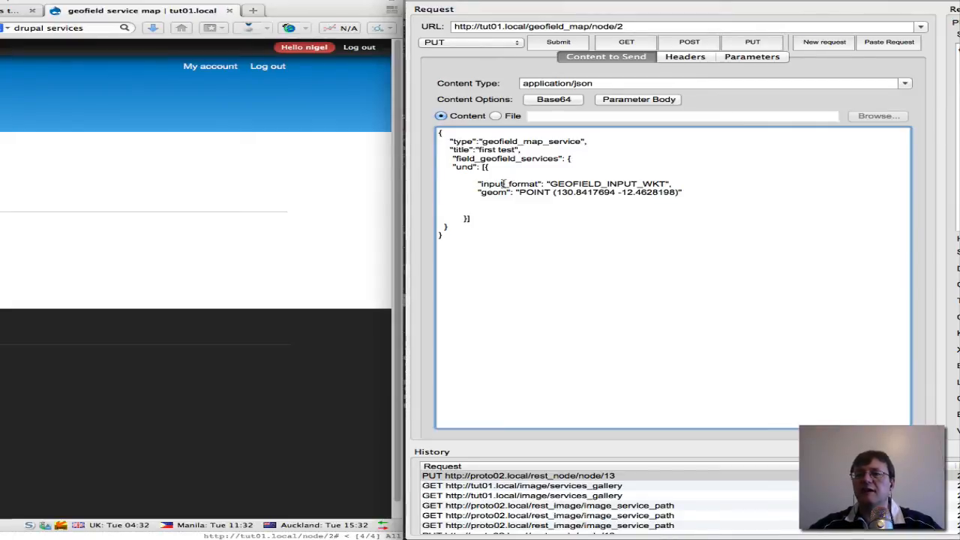
# - Change the "title" value in the JSON content to "New Map"
pyautogui.click(518, 150)
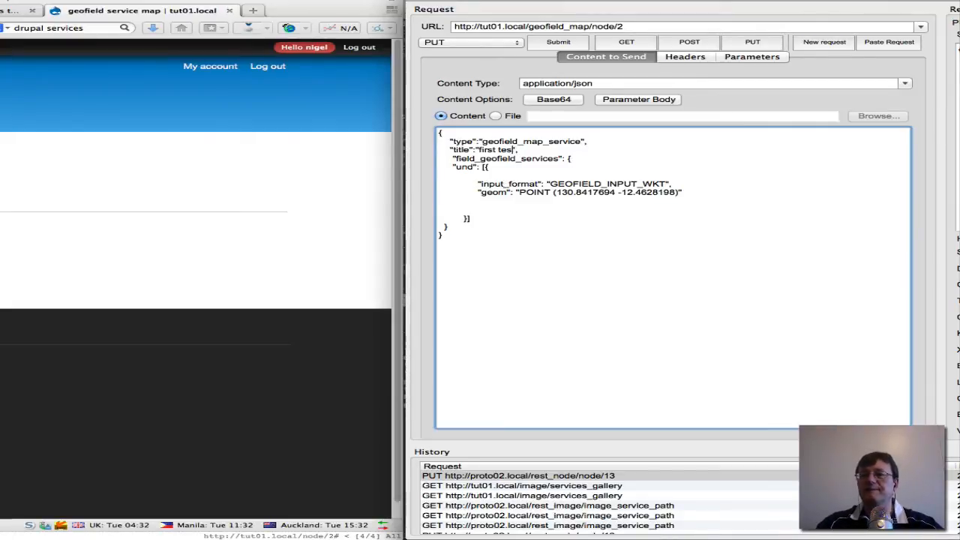
pyautogui.press('BackSpace')
pyautogui.press('BackSpace')
pyautogui.press('BackSpace')
pyautogui.press('BackSpace')
pyautogui.press('BackSpace')
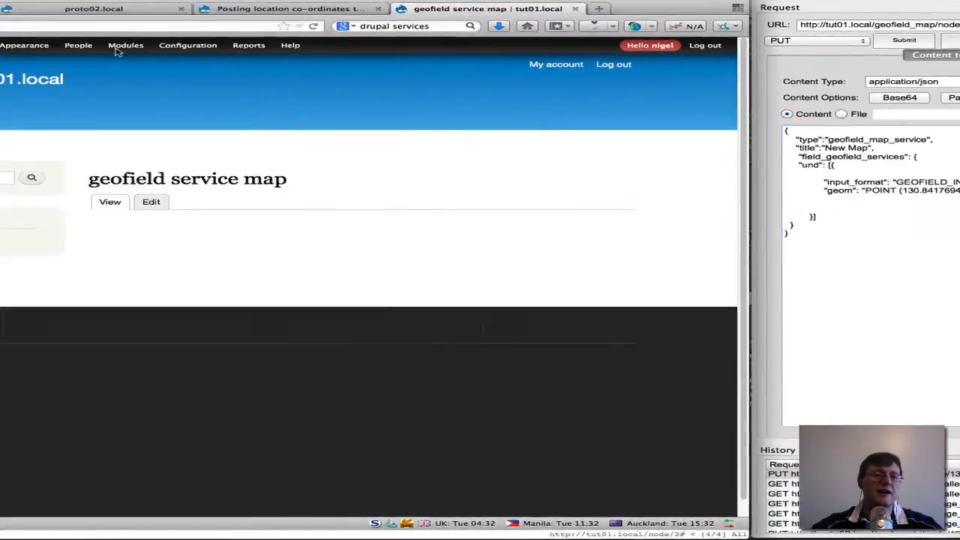
# - Open the fields of the geofield map service content type in Drupal, and place the cursor in the JSON content's geofield field name
pyautogui.moveTo(181, 48)
pyautogui.moveTo(199, 71)
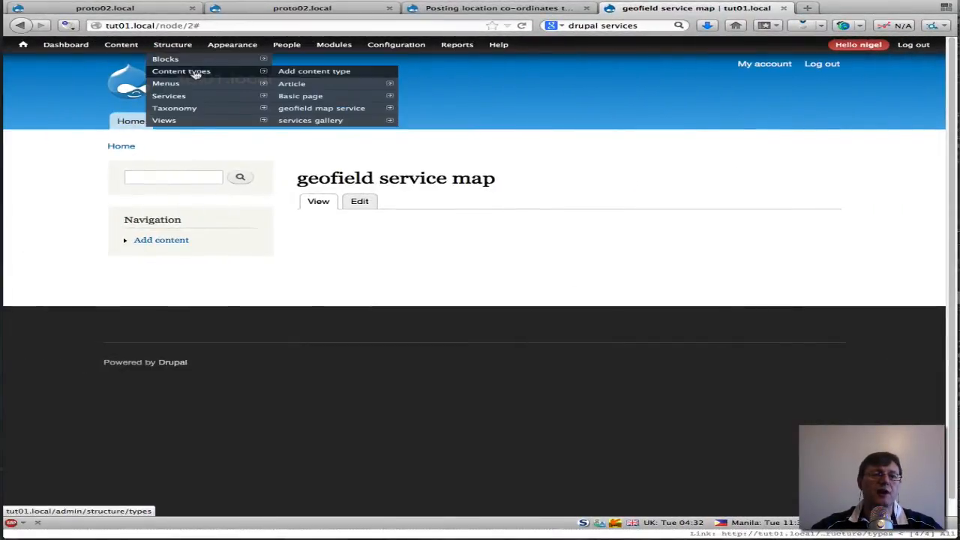
pyautogui.moveTo(320, 108)
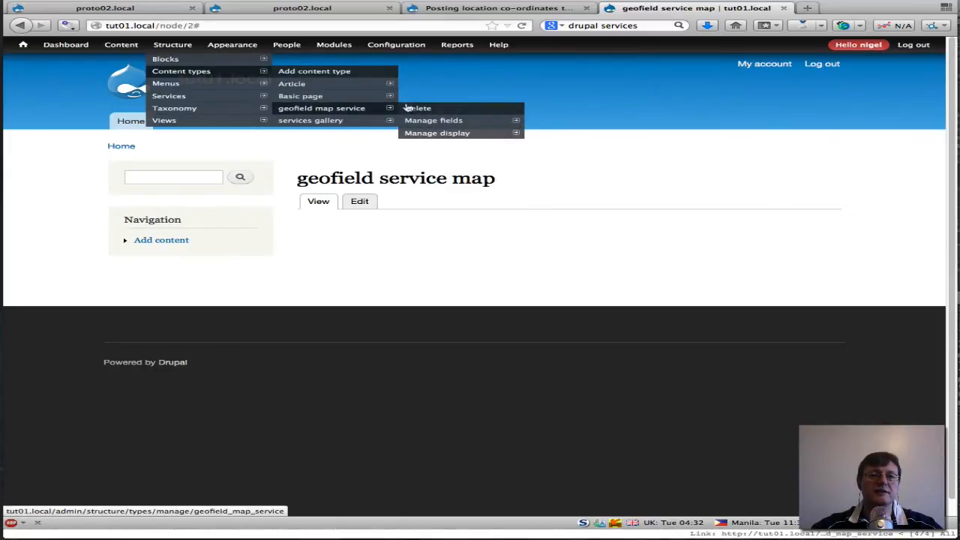
pyautogui.click(433, 121)
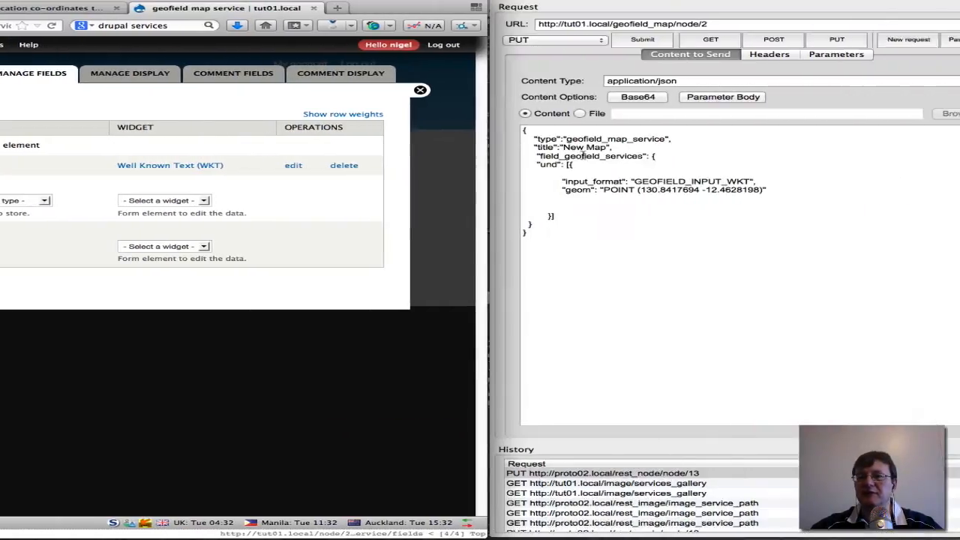
pyautogui.click(559, 155)
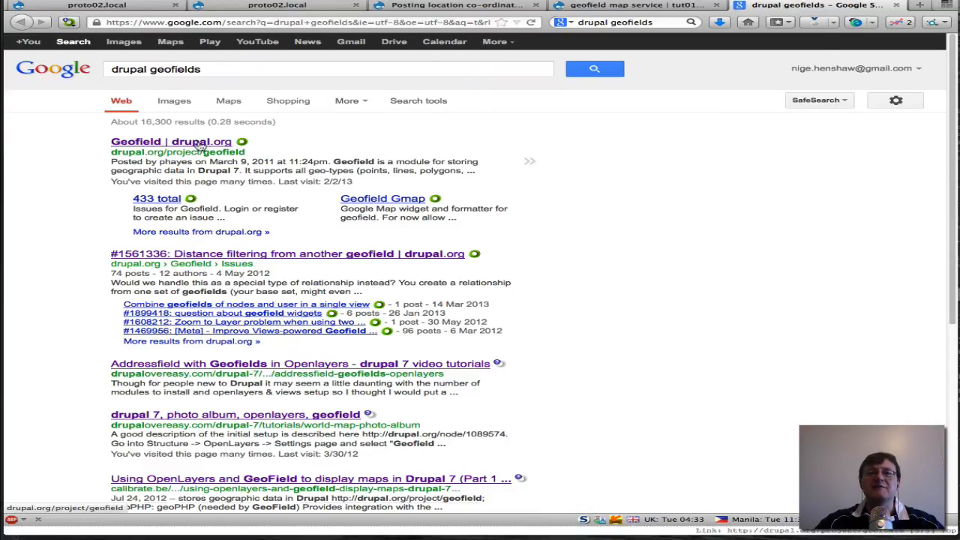
# - Open the Geofield project page on drupal.org from the search results, look through its formatters and compatible modules, and open its documentation
pyautogui.click(199, 146)
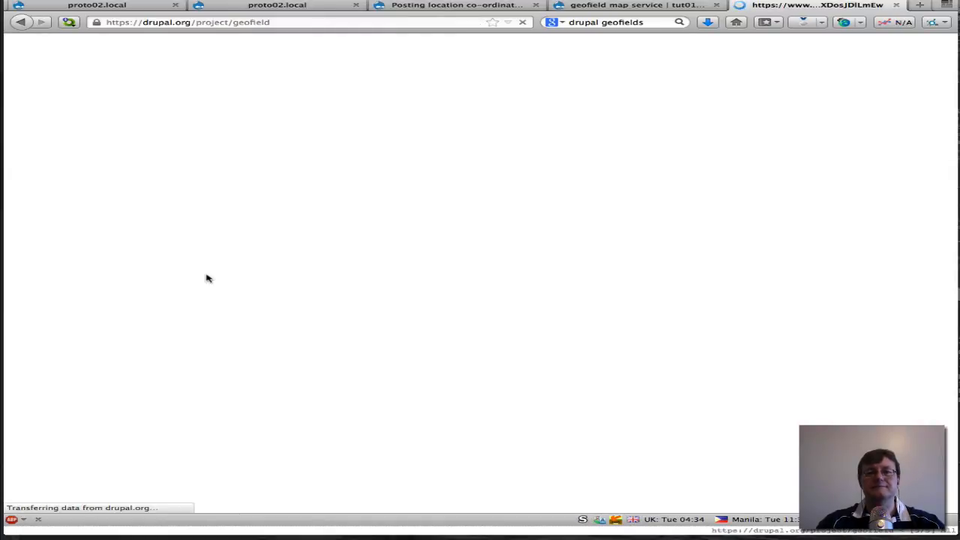
pyautogui.scroll(-10, 206, 275)
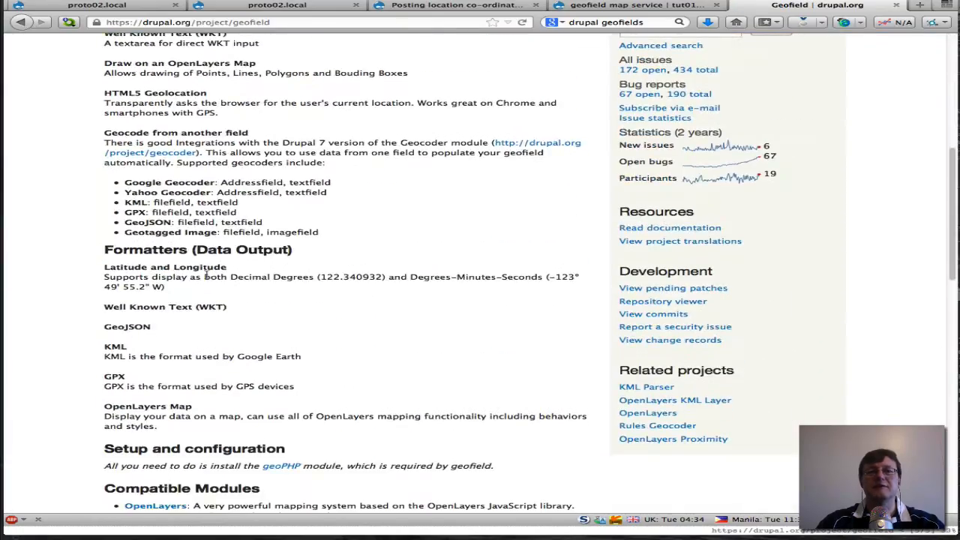
pyautogui.scroll(-10, 206, 275)
pyautogui.scroll(3, 208, 277)
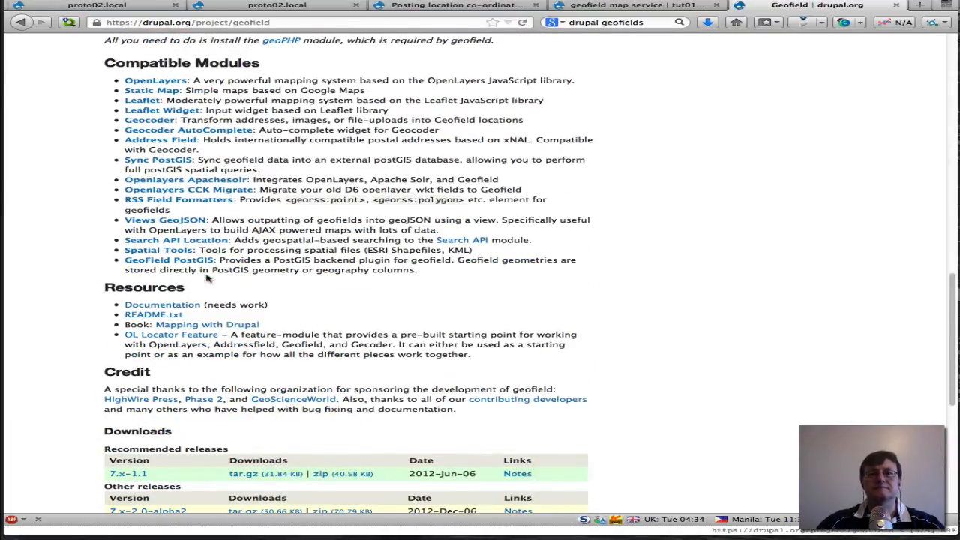
pyautogui.click(173, 308)
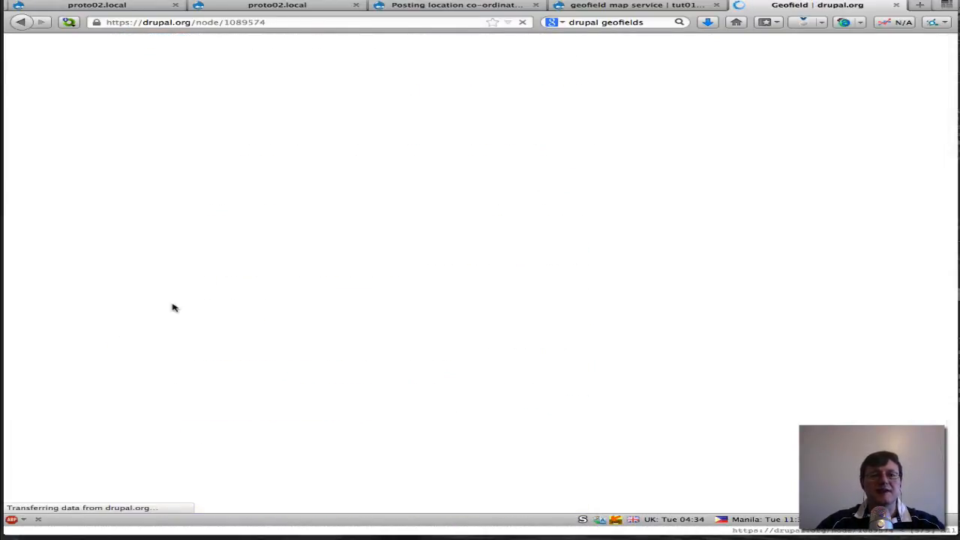
# - Open the Geofield 2.x documentation from the Geofield project page's documentation and read the formats for saving data programmatically
pyautogui.click(199, 145)
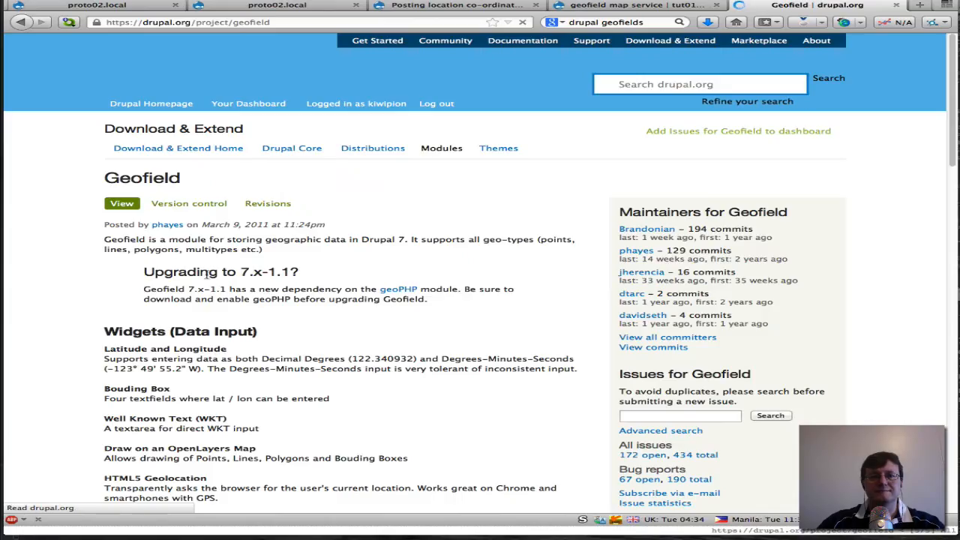
pyautogui.scroll(-10, 207, 277)
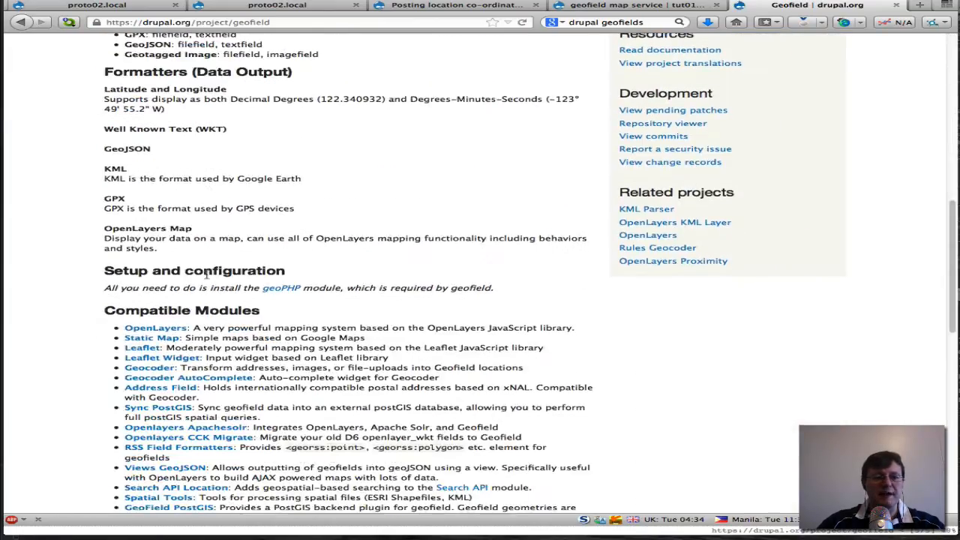
pyautogui.scroll(-8, 207, 275)
pyautogui.scroll(3, 208, 277)
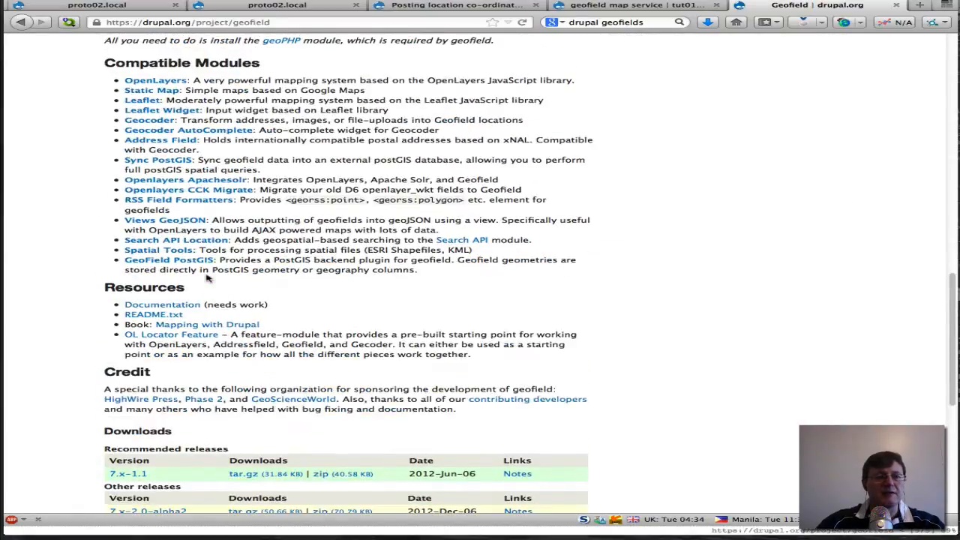
pyautogui.click(172, 307)
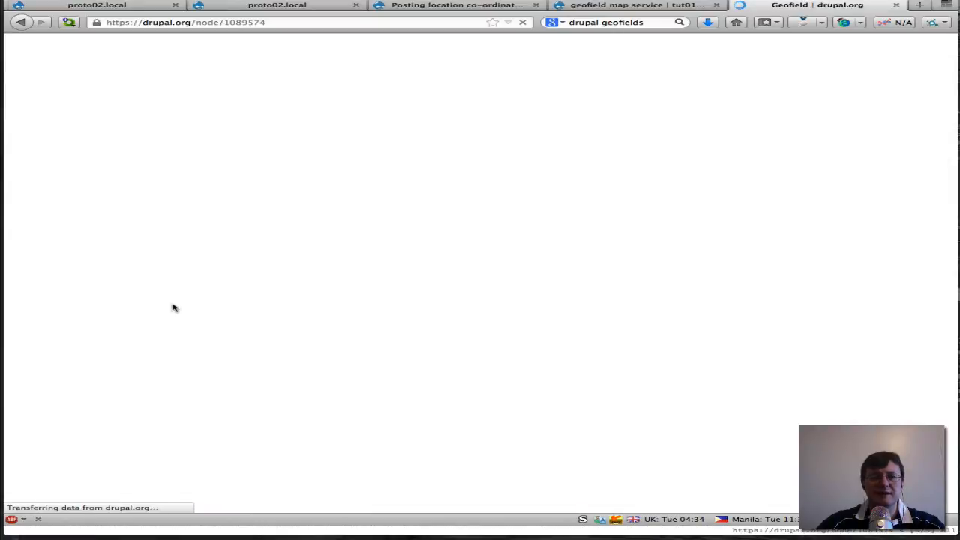
pyautogui.scroll(-10, 172, 308)
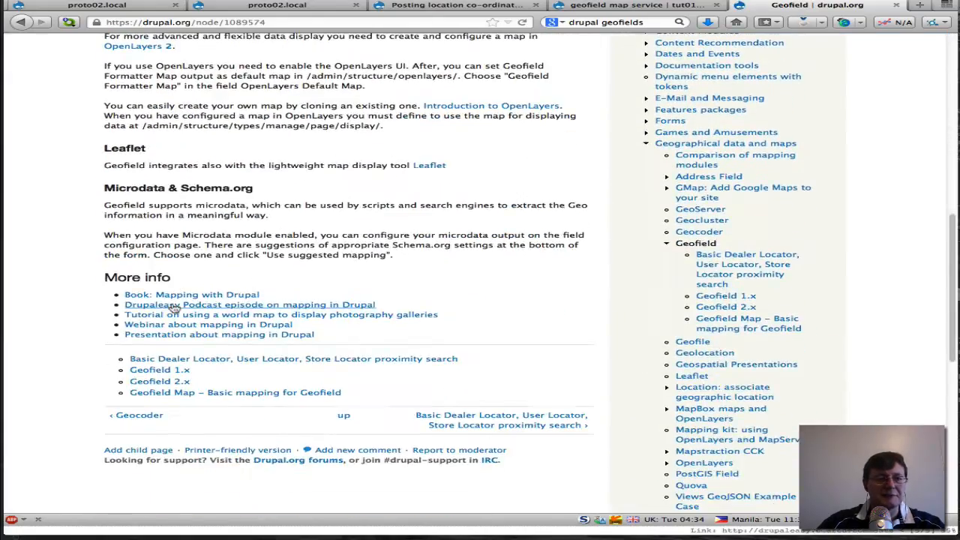
pyautogui.click(154, 381)
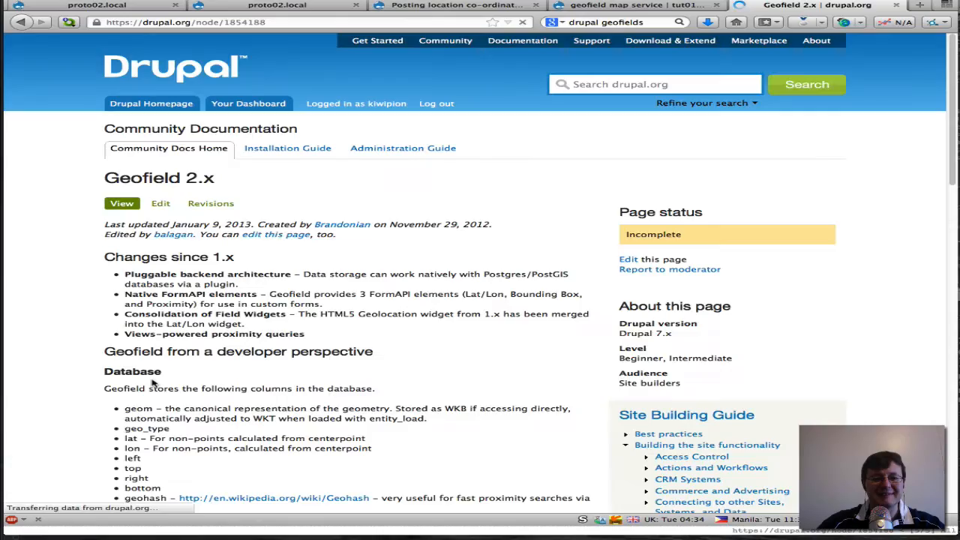
pyautogui.scroll(-6, 351, 402)
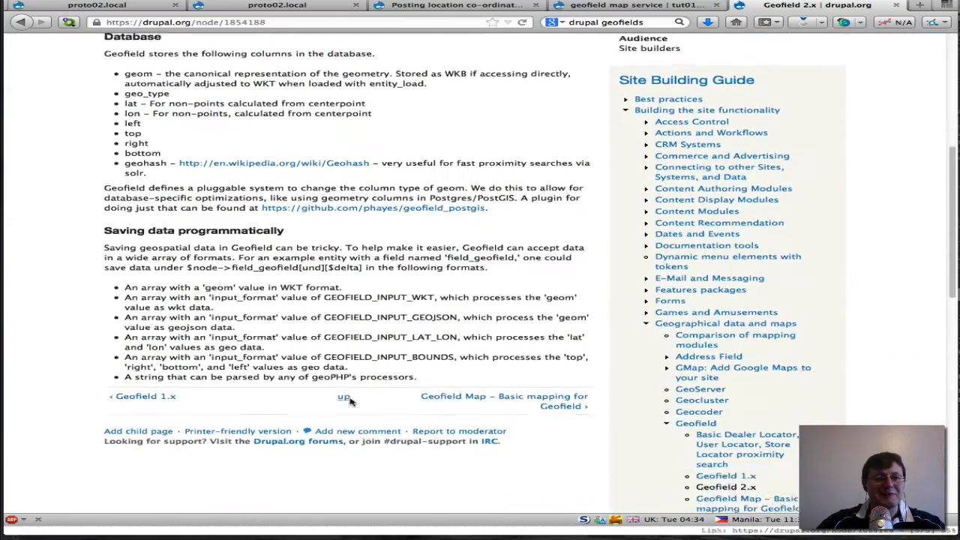
pyautogui.scroll(-2, 350, 402)
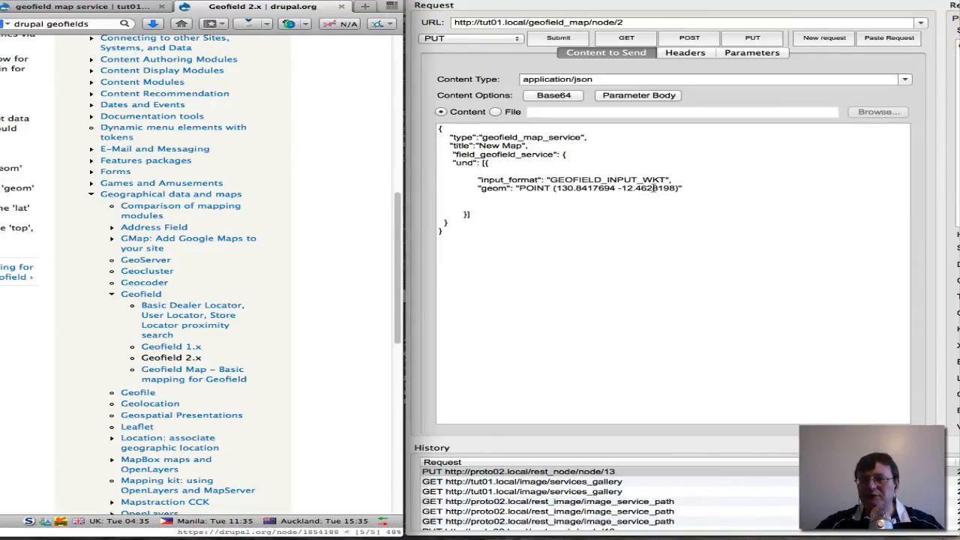
pyautogui.click(694, 187)
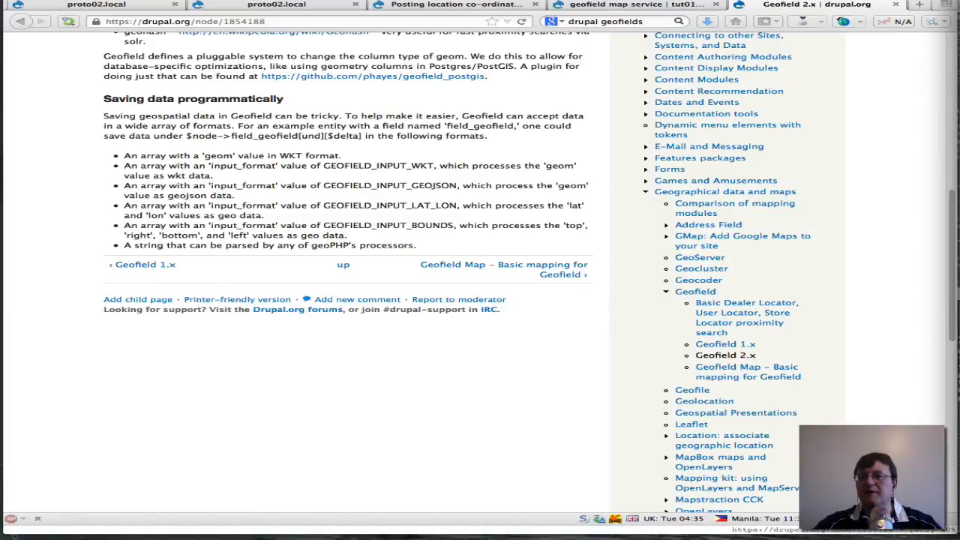
pyautogui.moveTo(959, 2); pyautogui.dragTo(4, 2)
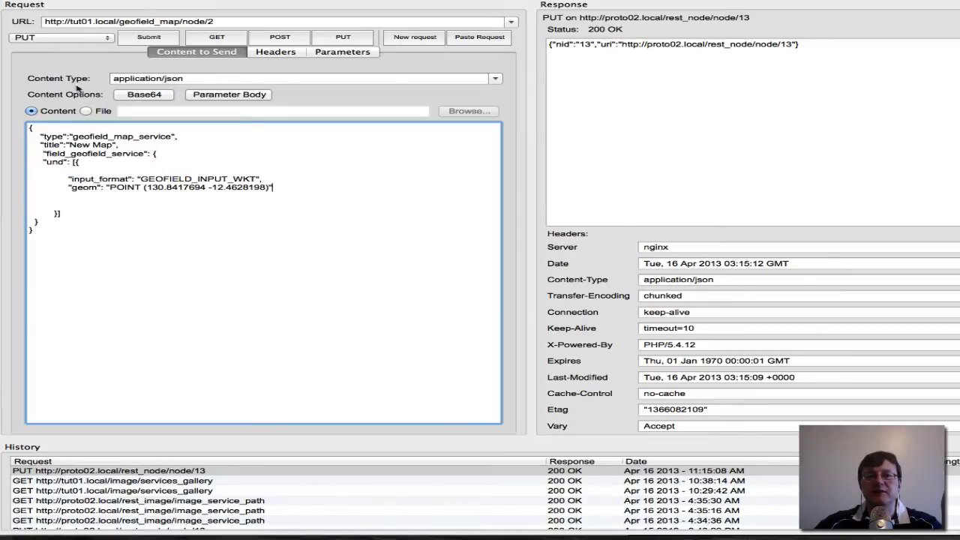
pyautogui.click(347, 39)
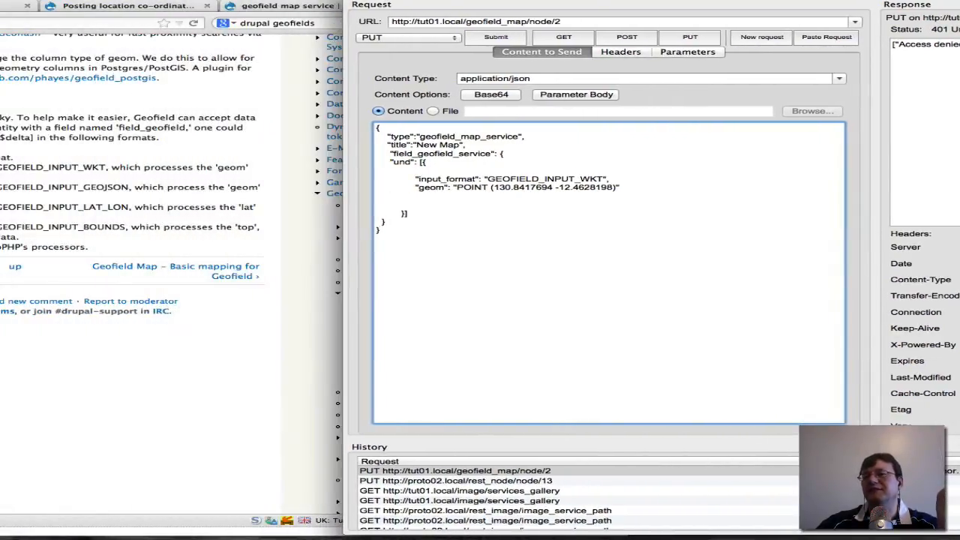
# - Switch back to the tut01.local site in the browser, close the content type's field overlay and open the user permissions
pyautogui.moveTo(600, 2); pyautogui.dragTo(889, 2)
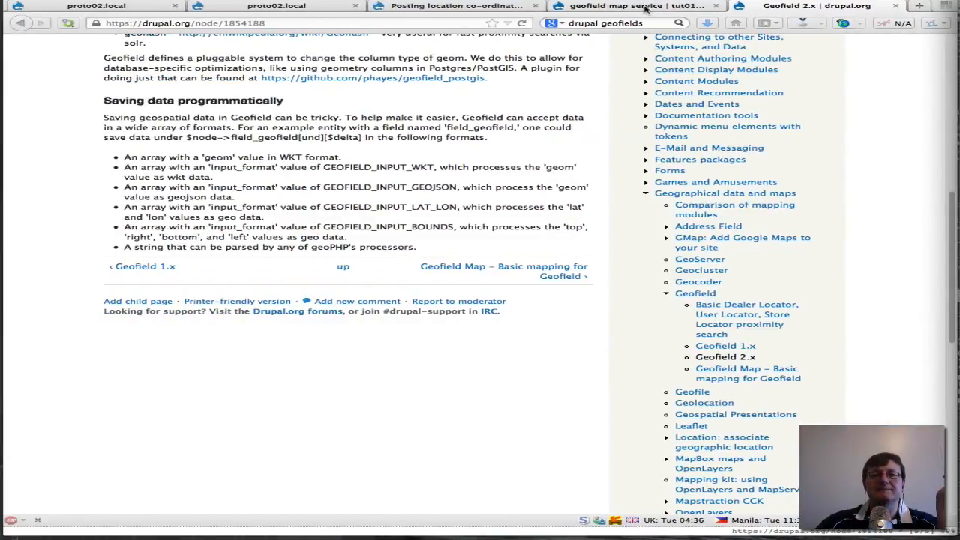
pyautogui.click(645, 8)
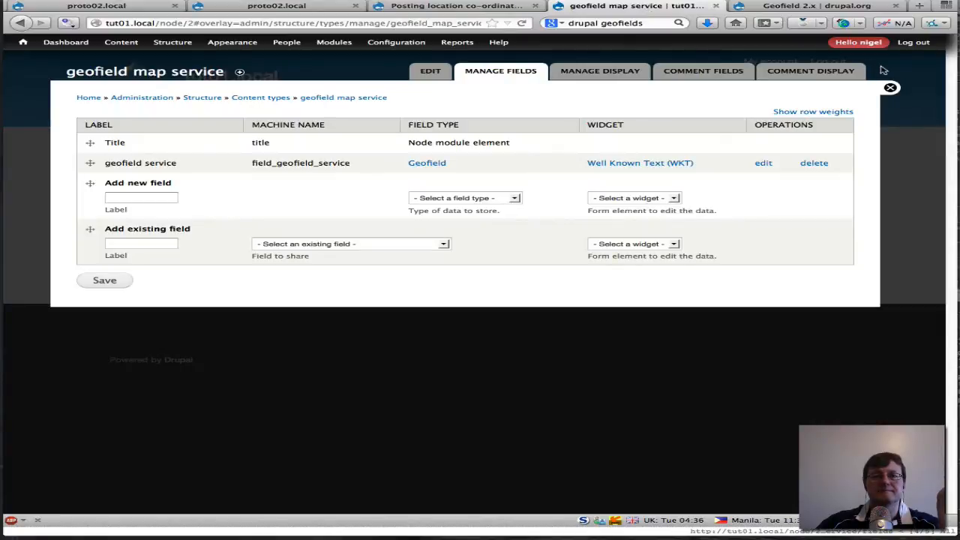
pyautogui.click(890, 88)
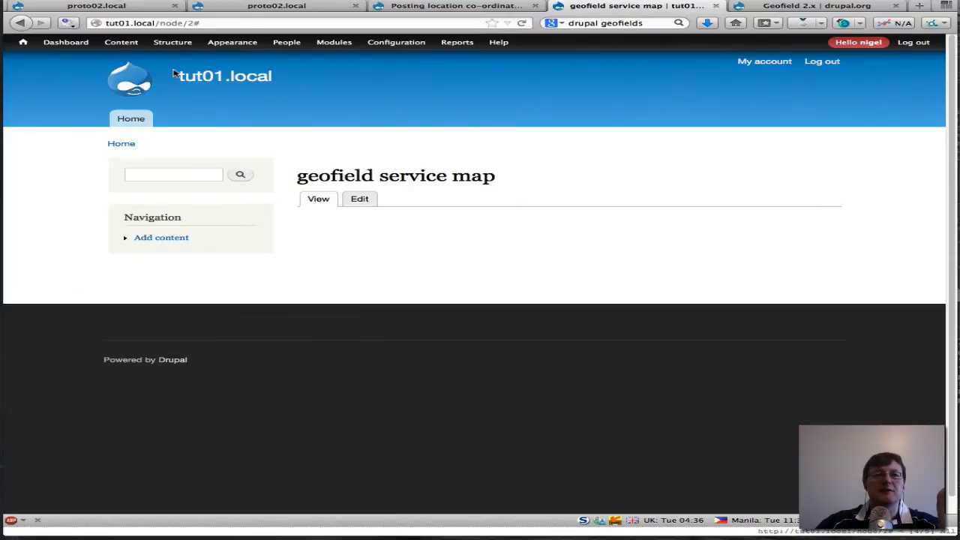
pyautogui.moveTo(226, 46)
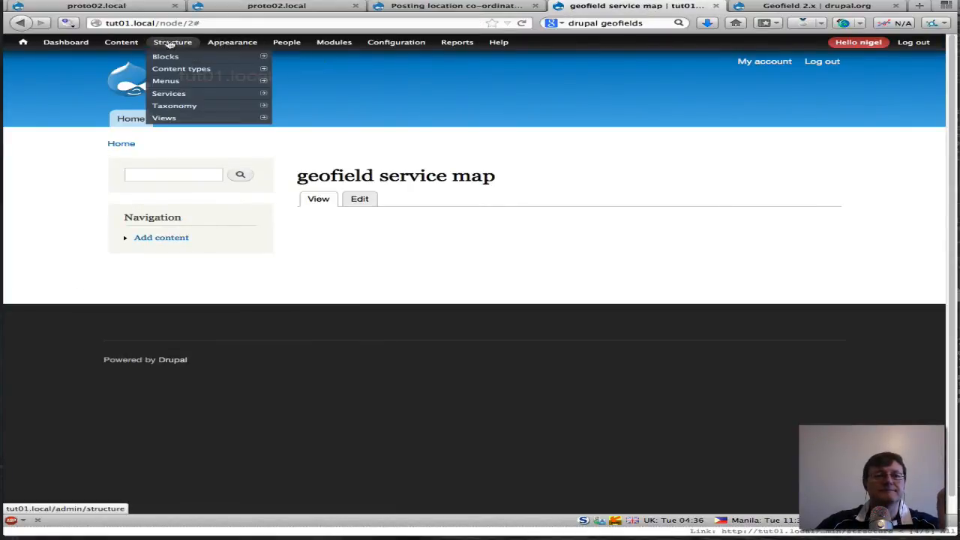
pyautogui.moveTo(303, 45)
pyautogui.click(303, 70)
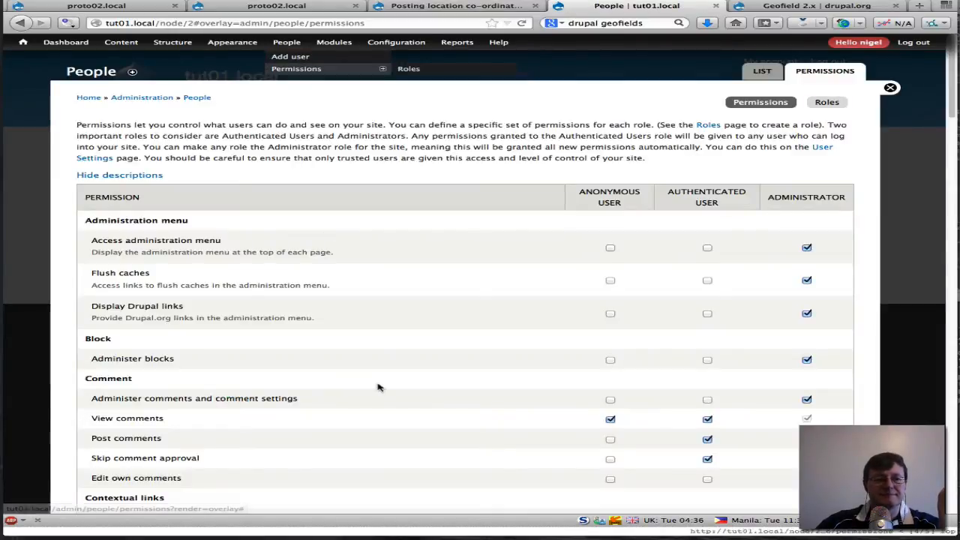
# - Grant the administrator role all geofield map service permissions: create new, edit own, edit any, delete own and delete any content
pyautogui.scroll(-5, 378, 387)
pyautogui.scroll(-14, 378, 387)
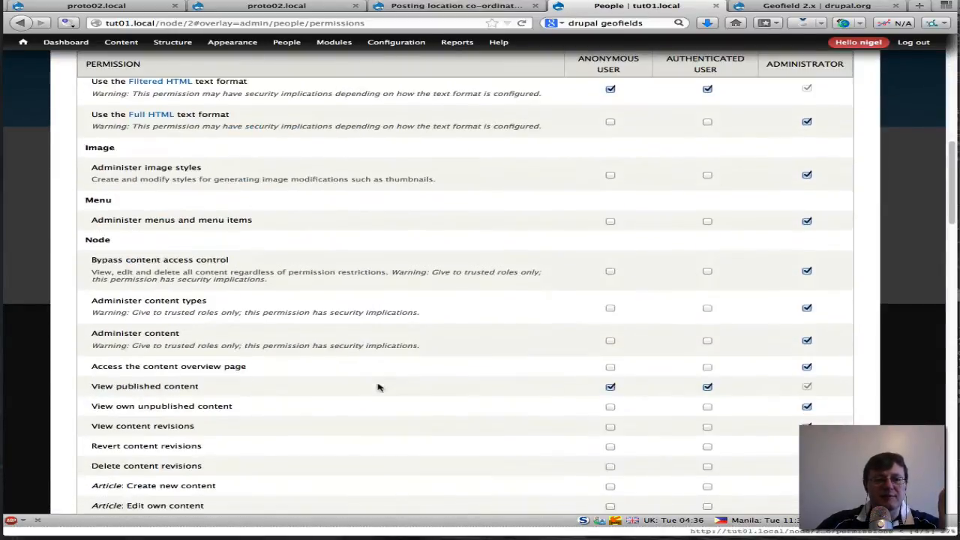
pyautogui.scroll(-5, 378, 387)
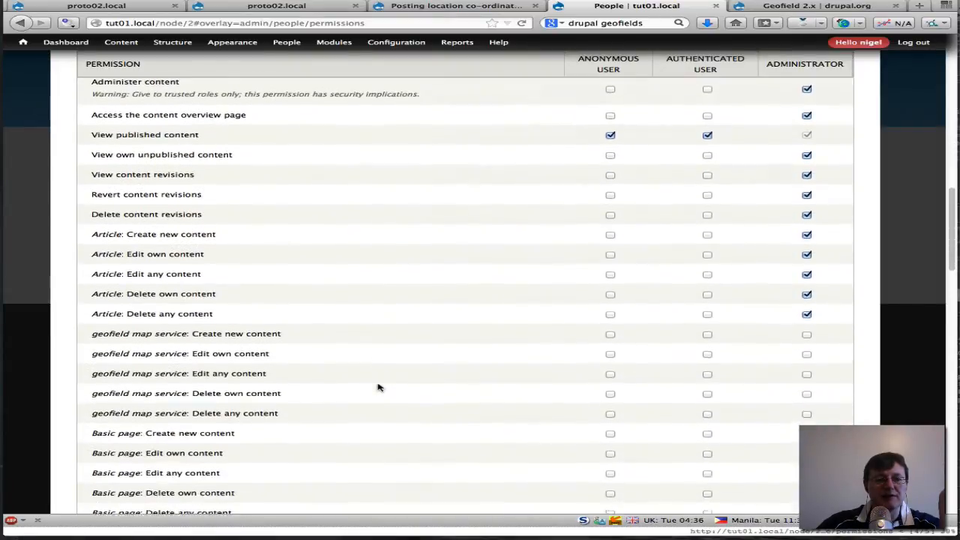
pyautogui.scroll(-2, 378, 387)
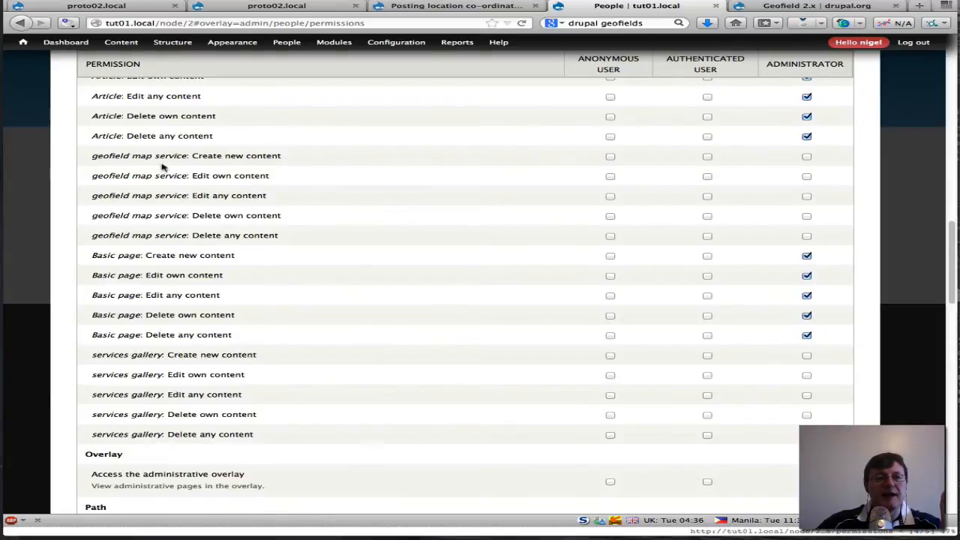
pyautogui.click(808, 157)
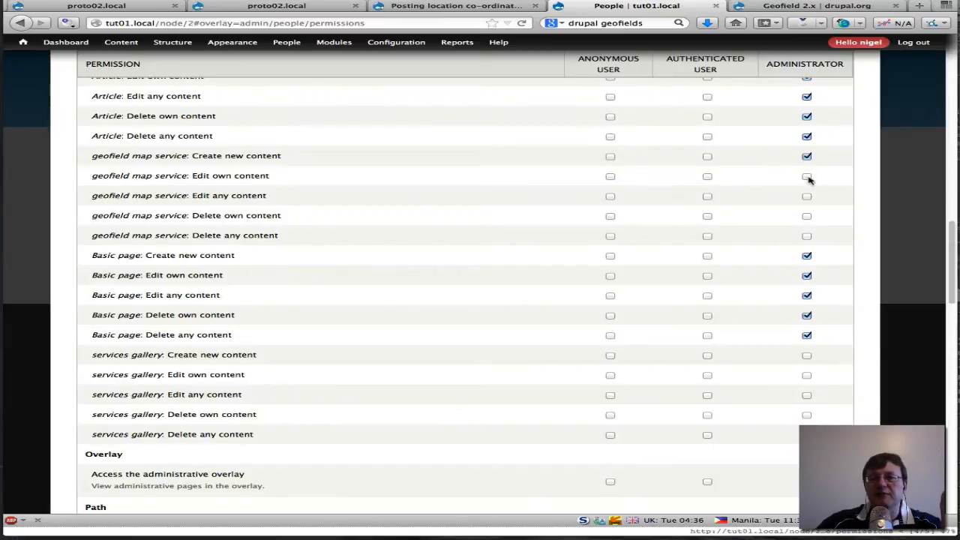
pyautogui.click(808, 177)
pyautogui.click(807, 216)
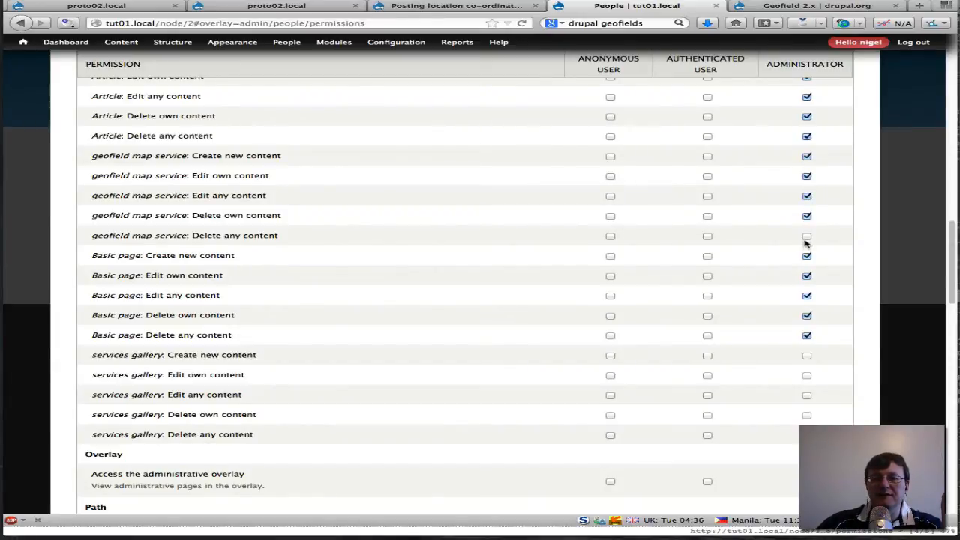
pyautogui.click(807, 238)
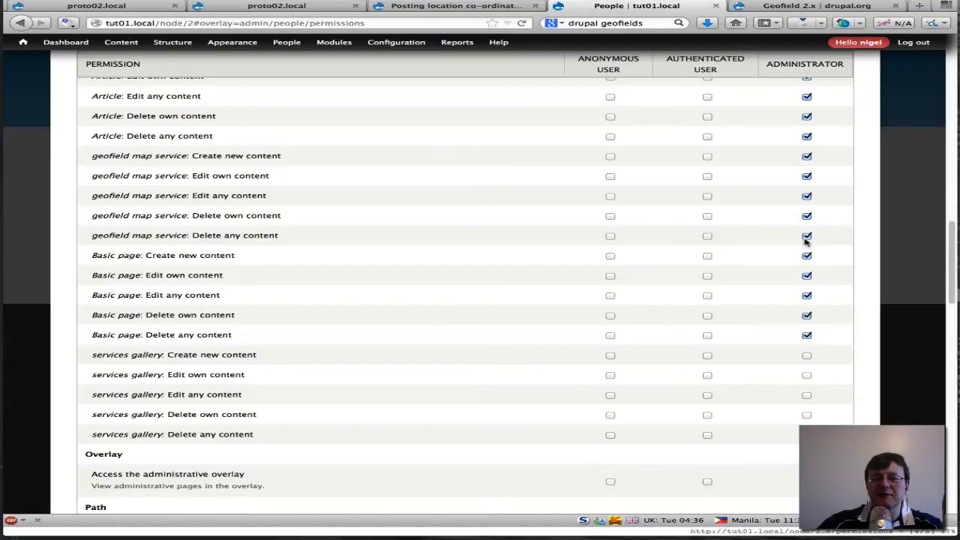
# - Grant the authenticated user role all five geofield map service create, edit and delete content permissions
pyautogui.click(706, 237)
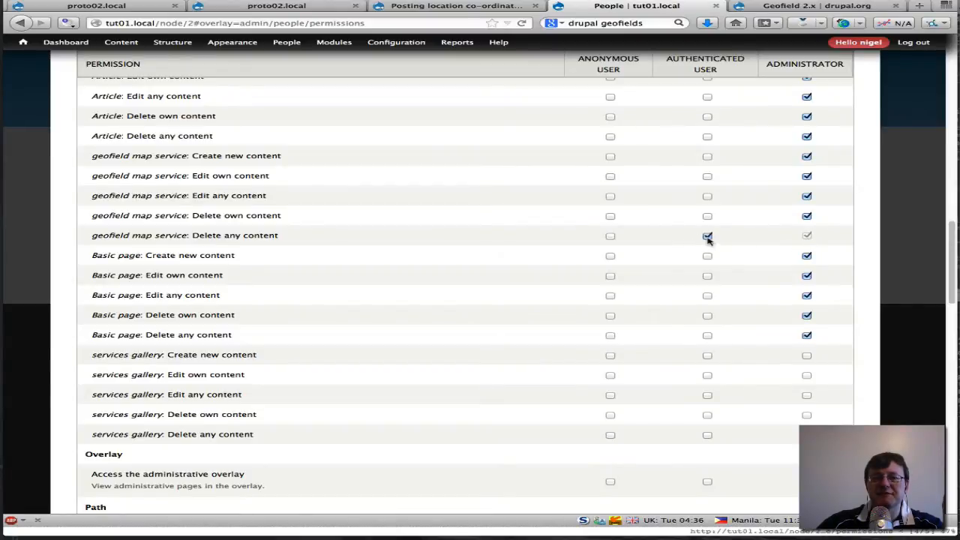
pyautogui.click(707, 217)
pyautogui.click(708, 197)
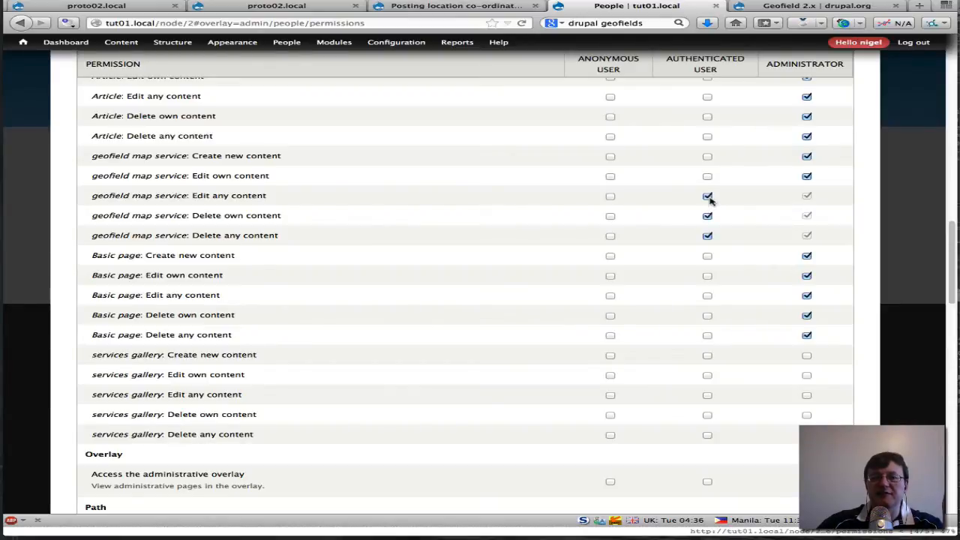
pyautogui.click(707, 177)
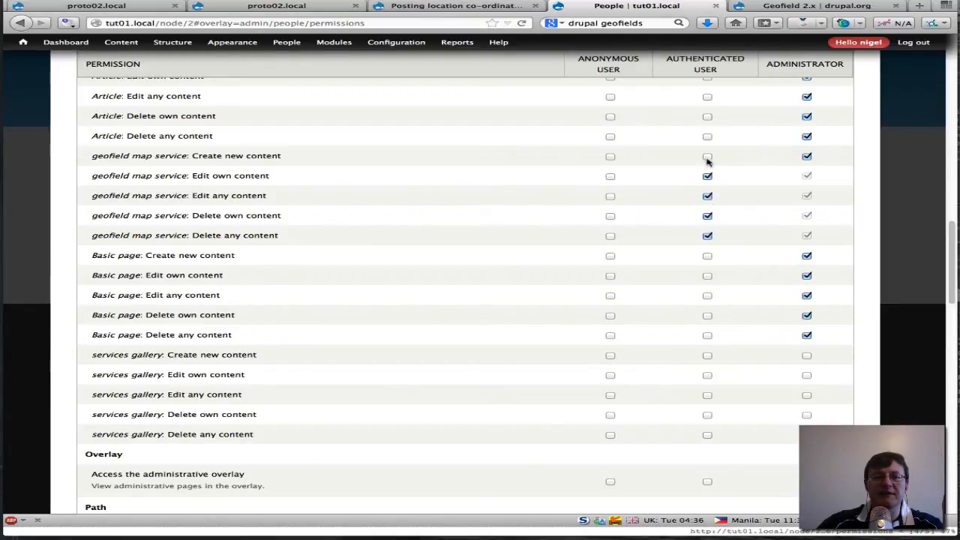
pyautogui.click(708, 158)
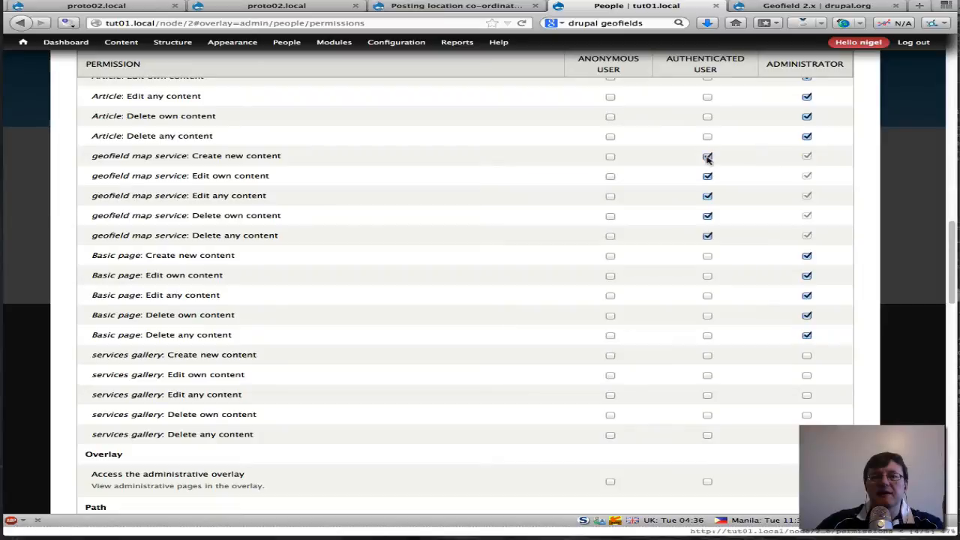
# - Grant the anonymous user role all five geofield map service create, edit and delete content permissions, and save the permissions
pyautogui.click(611, 156)
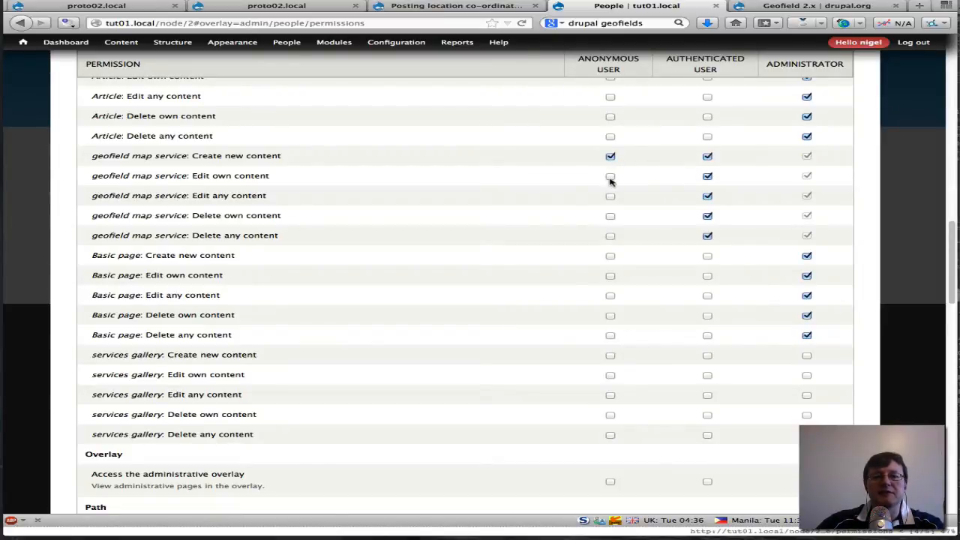
pyautogui.click(610, 196)
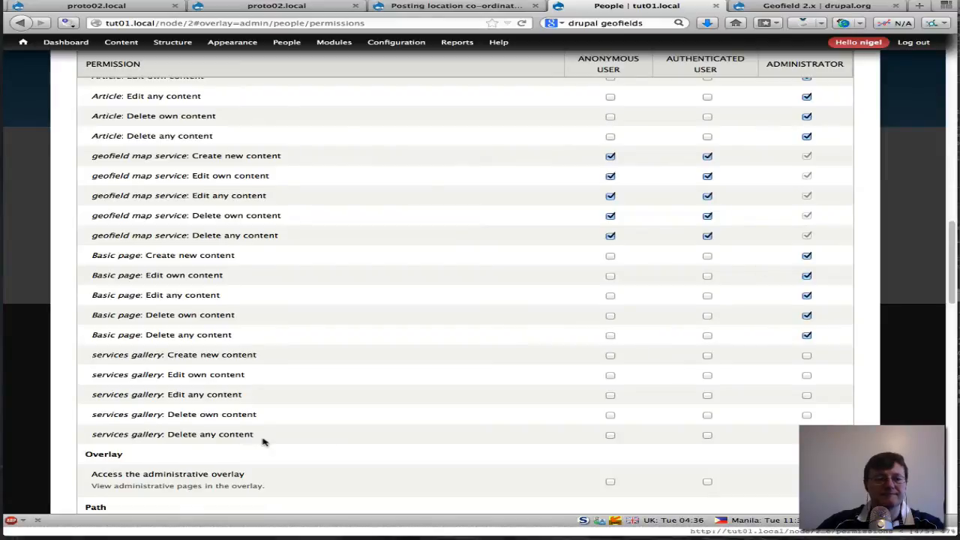
pyautogui.scroll(-10, 262, 443)
pyautogui.click(171, 462)
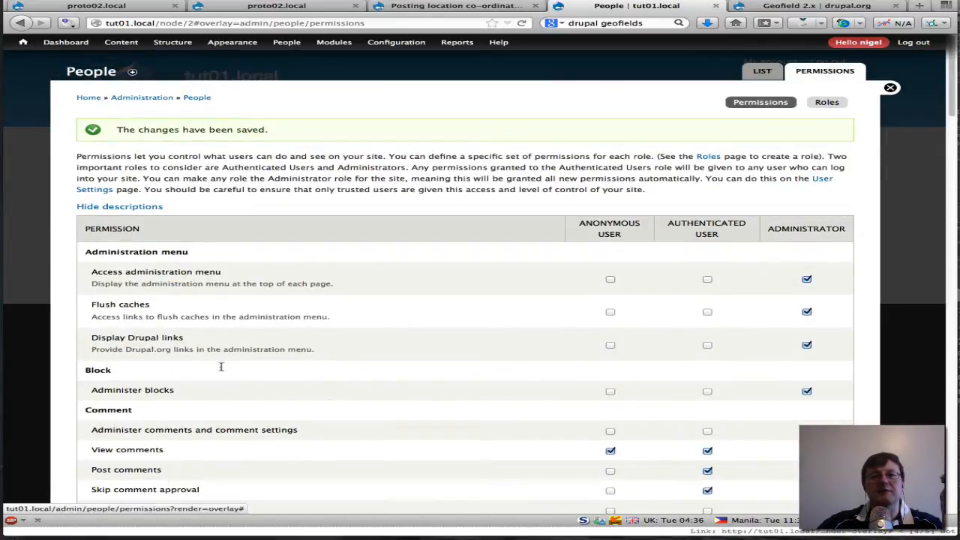
pyautogui.click(892, 89)
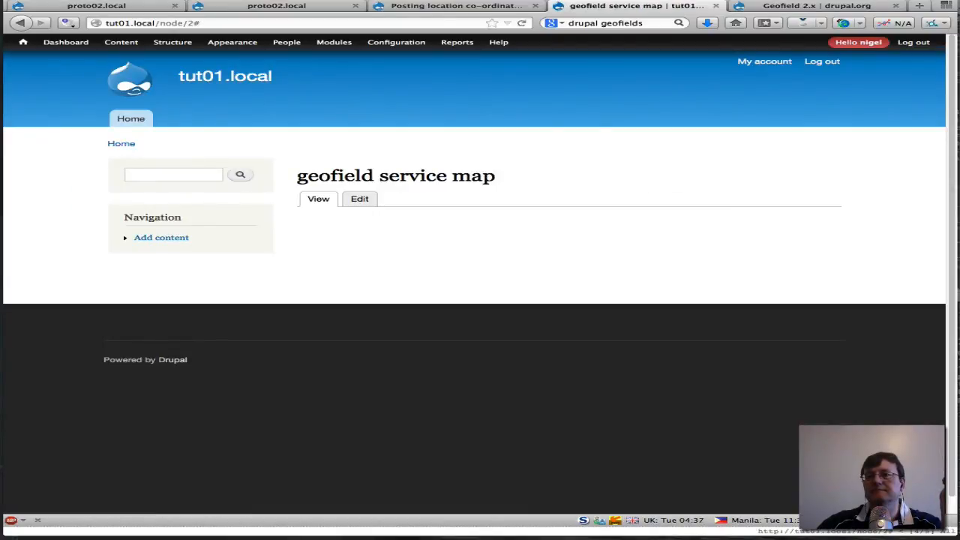
pyautogui.click(955, 97)
pyautogui.moveTo(900, 2); pyautogui.dragTo(458, 2)
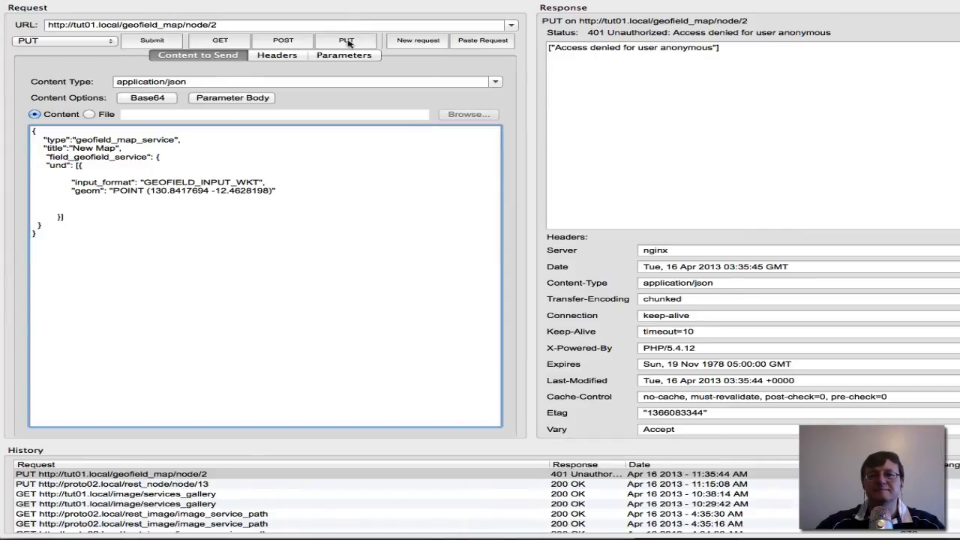
pyautogui.click(347, 41)
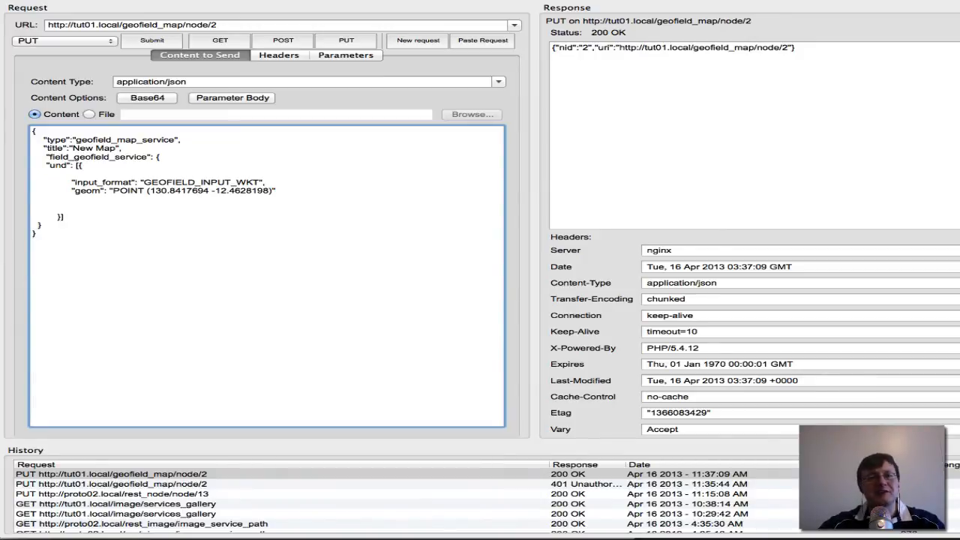
# - Reload the geofield service map node in the browser to check the posted location, and switch to the location co-ordinates tutorial page
pyautogui.moveTo(484, 0); pyautogui.dragTo(959, 0)
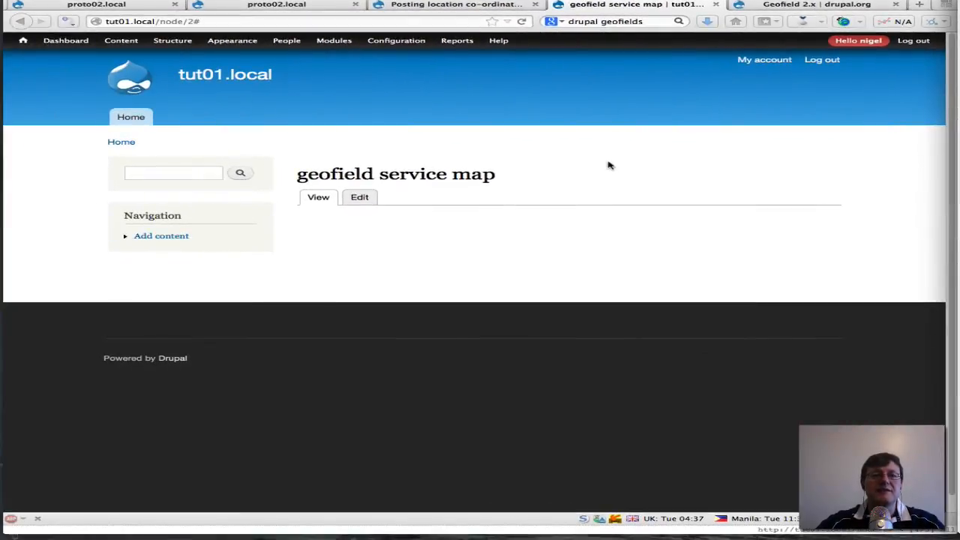
pyautogui.click(522, 22)
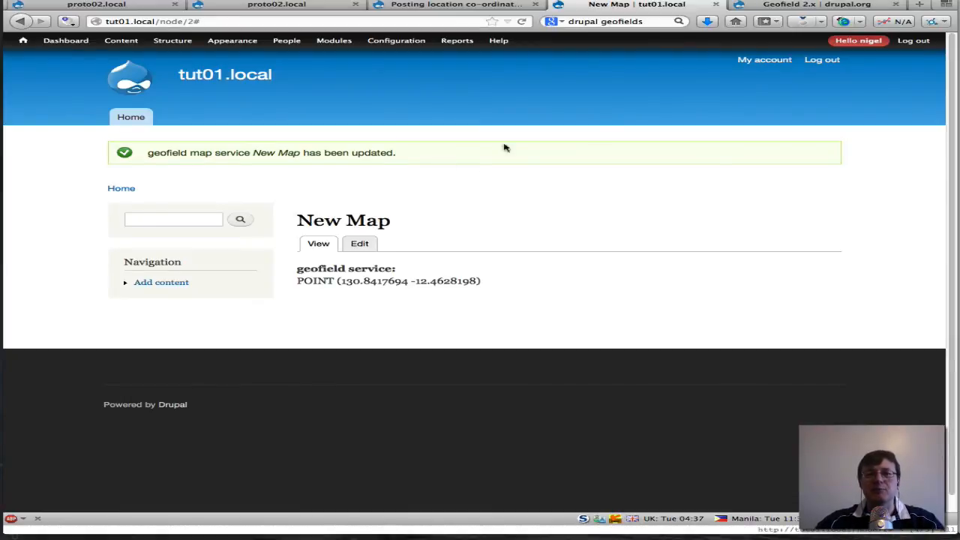
pyautogui.click(429, 6)
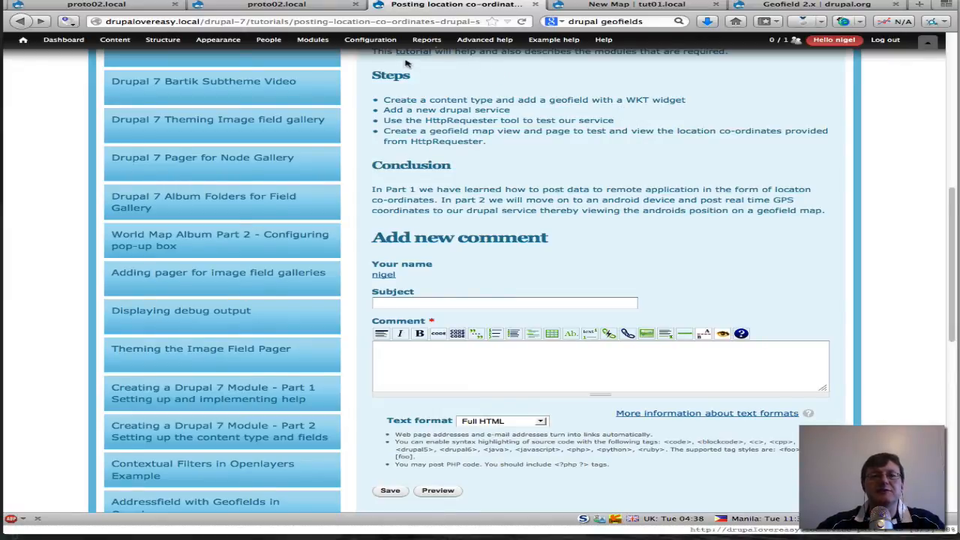
# - Create a new view on tut01.local named "geofield services view" without a page display, and continue to its edit form
pyautogui.click(600, 6)
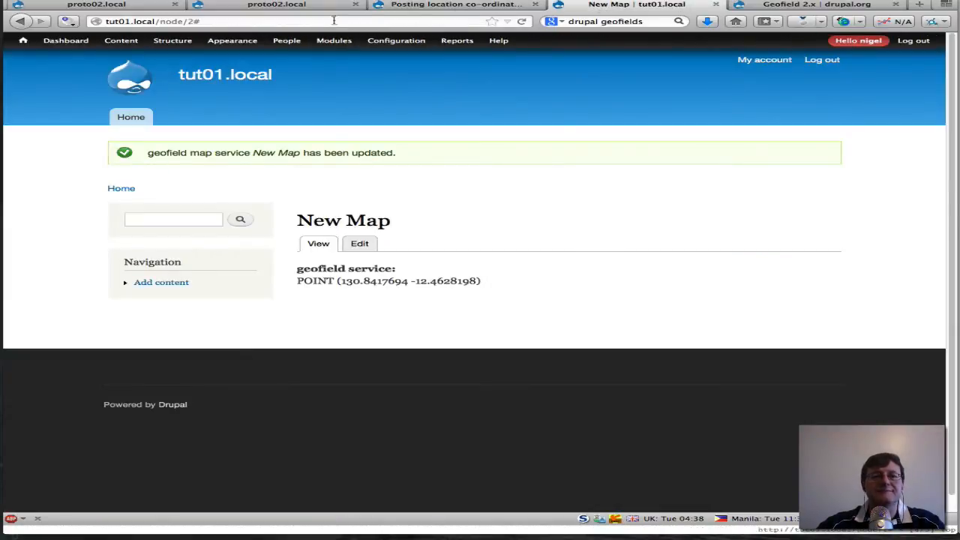
pyautogui.moveTo(184, 119)
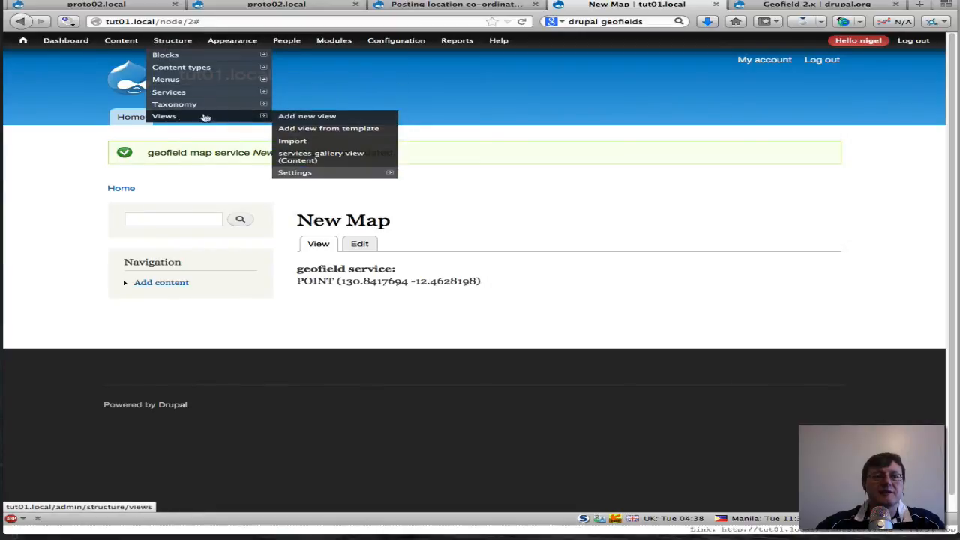
pyautogui.click(294, 117)
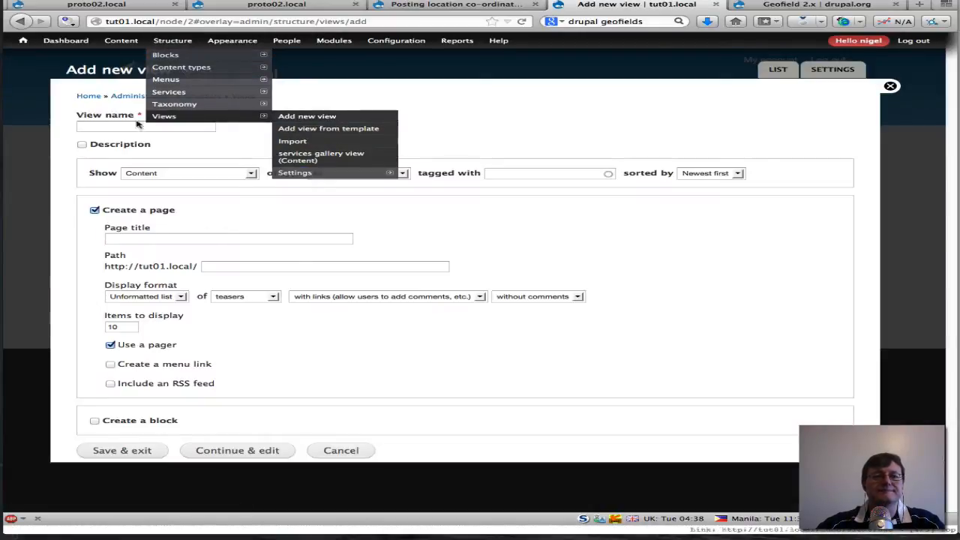
pyautogui.click(102, 130)
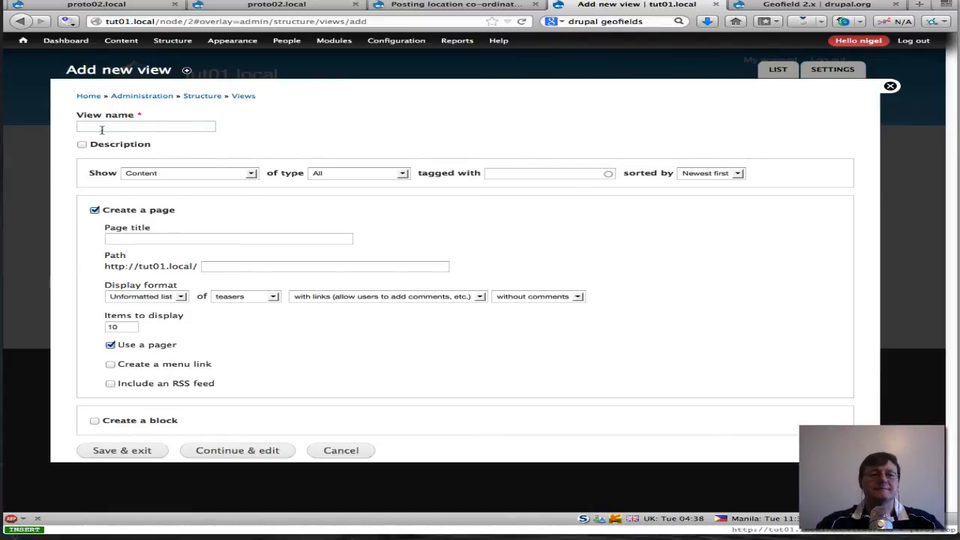
pyautogui.write('geofield')
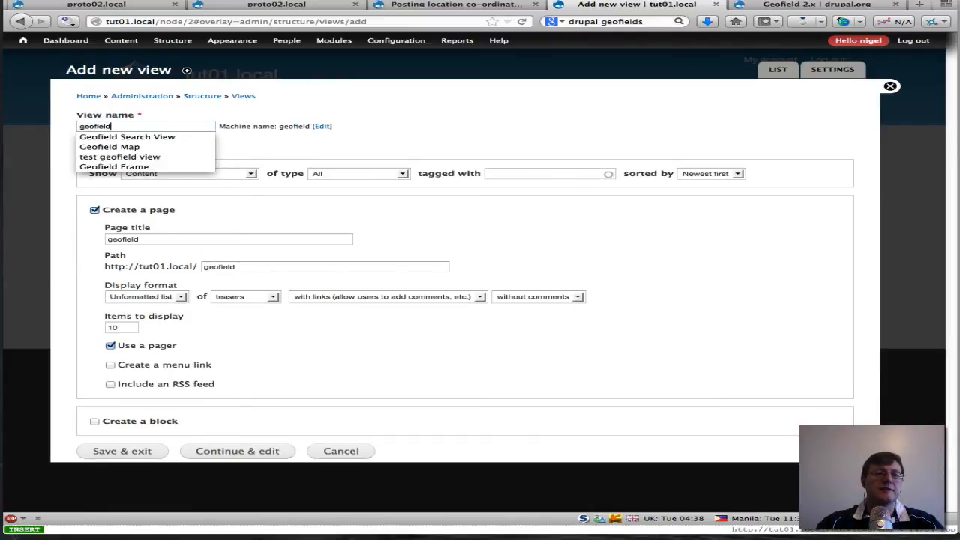
pyautogui.write(' services')
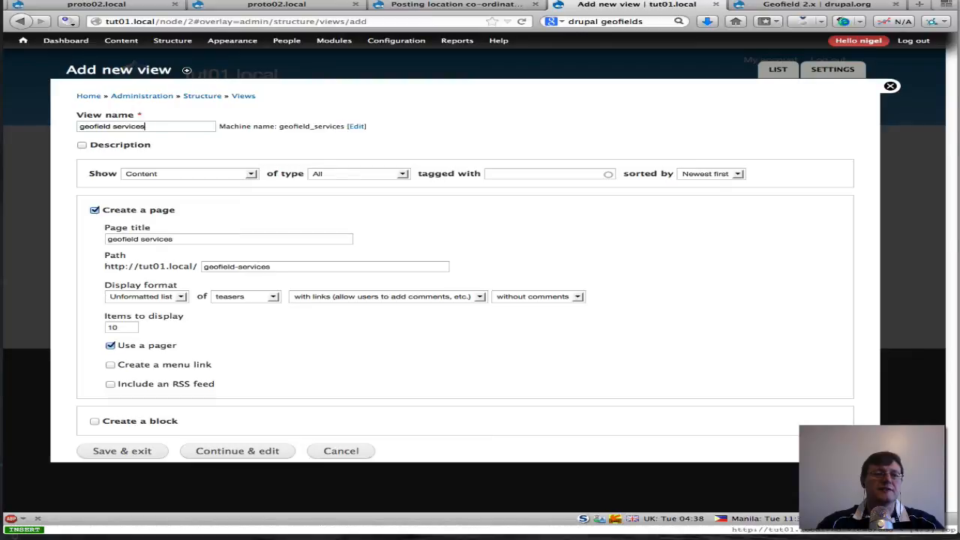
pyautogui.write(' view')
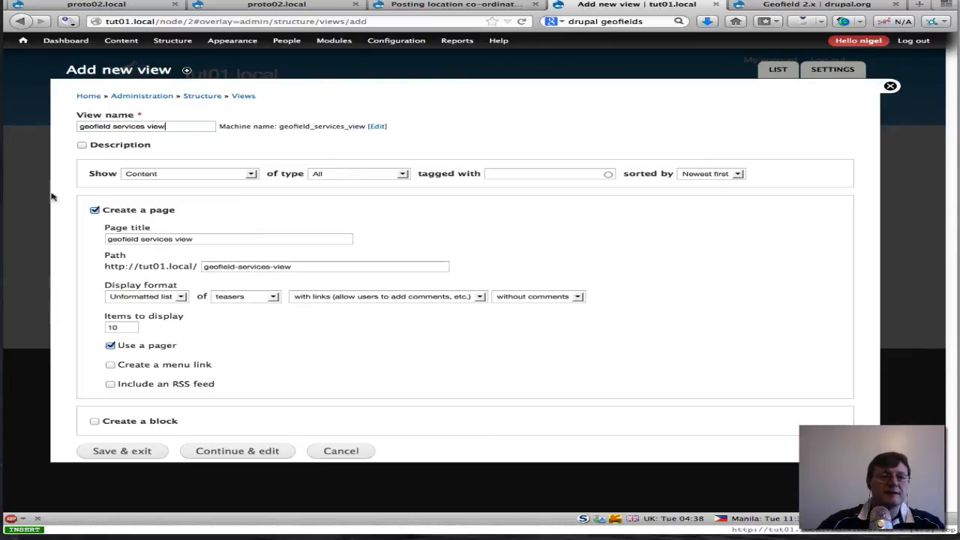
pyautogui.click(95, 211)
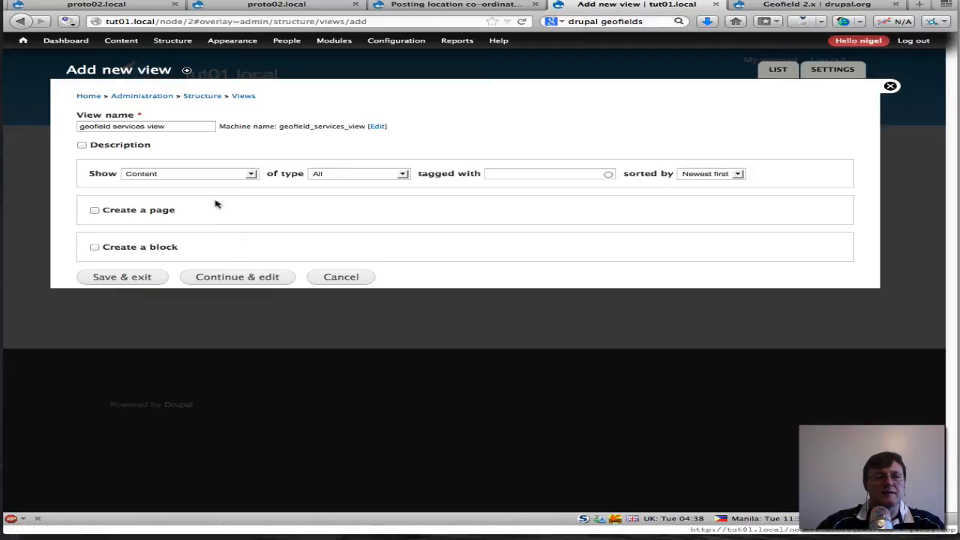
pyautogui.click(234, 279)
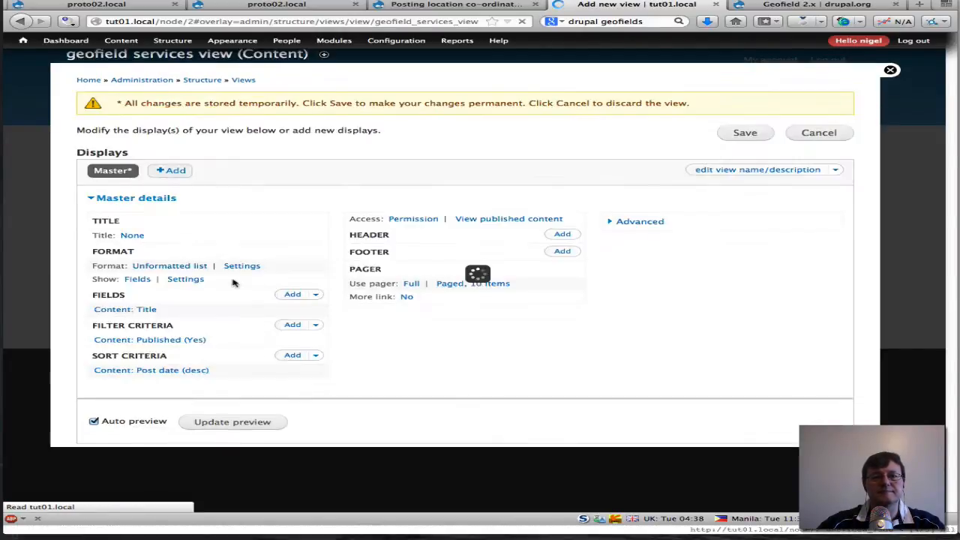
# - Add a page display to the view and set its path to geofield_services
pyautogui.click(171, 187)
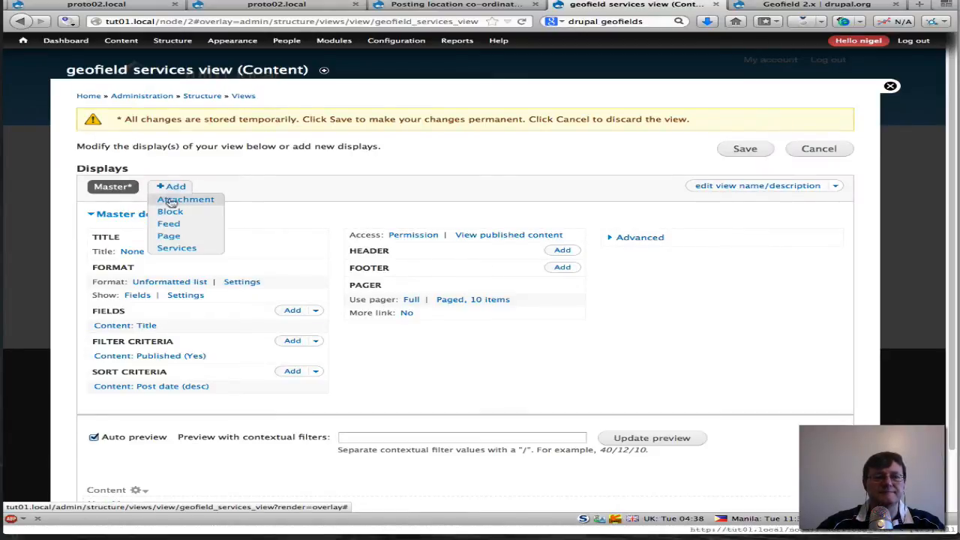
pyautogui.click(178, 237)
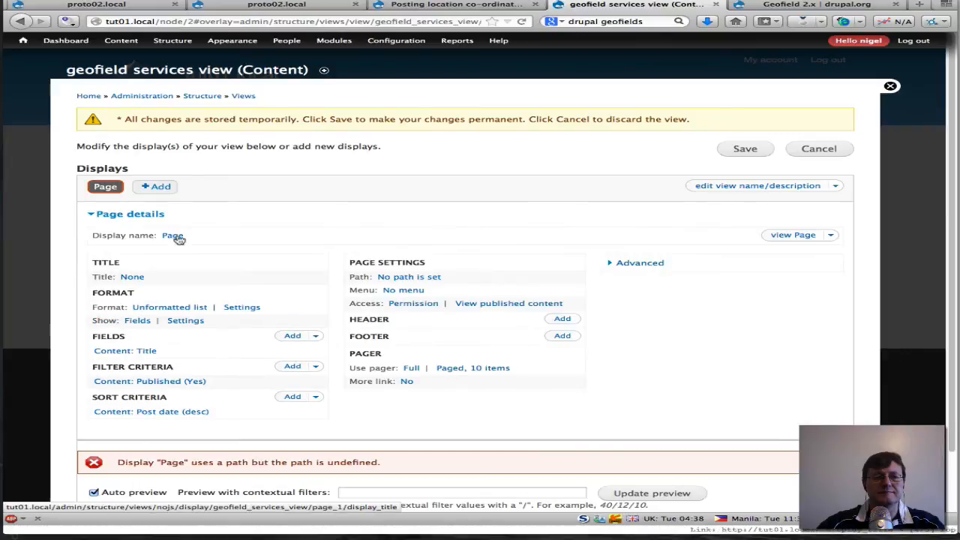
pyautogui.click(411, 277)
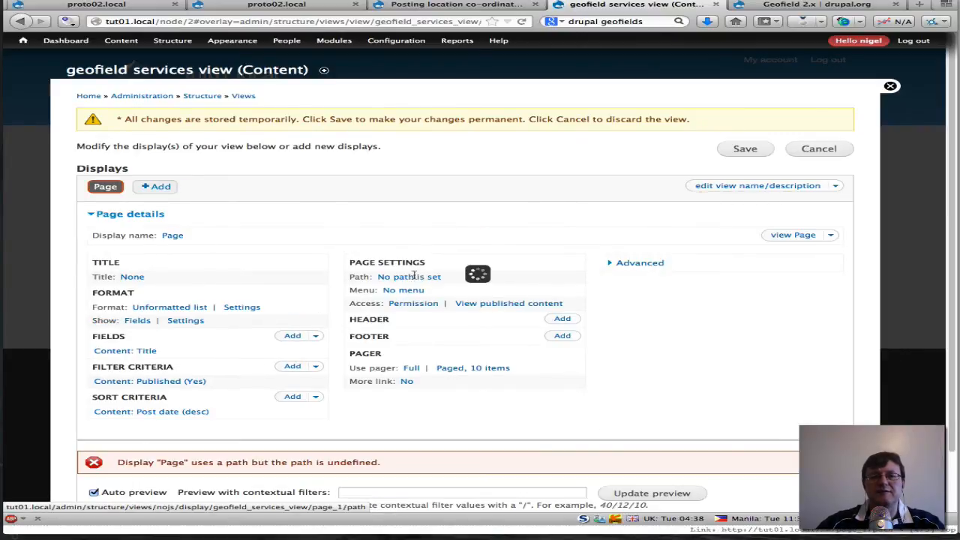
pyautogui.click(336, 252)
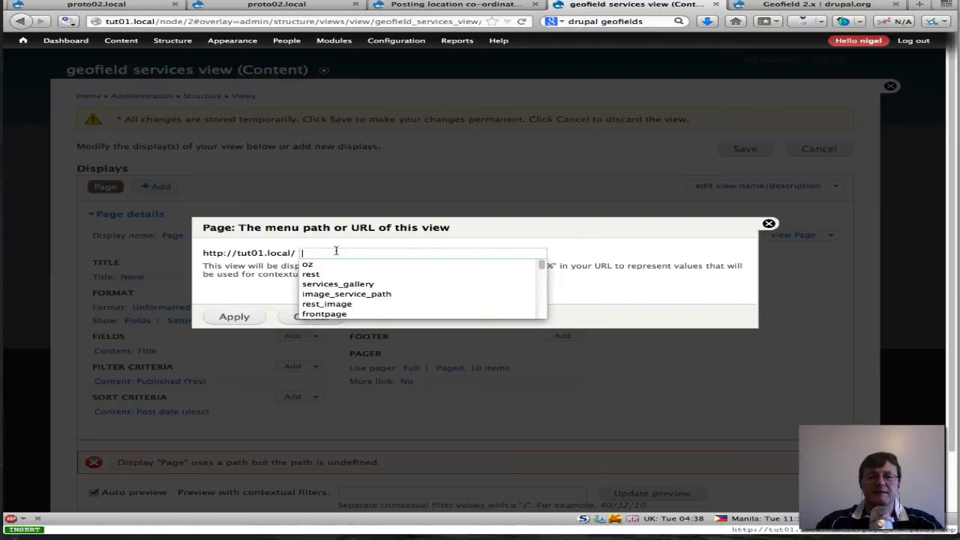
pyautogui.write('geofie')
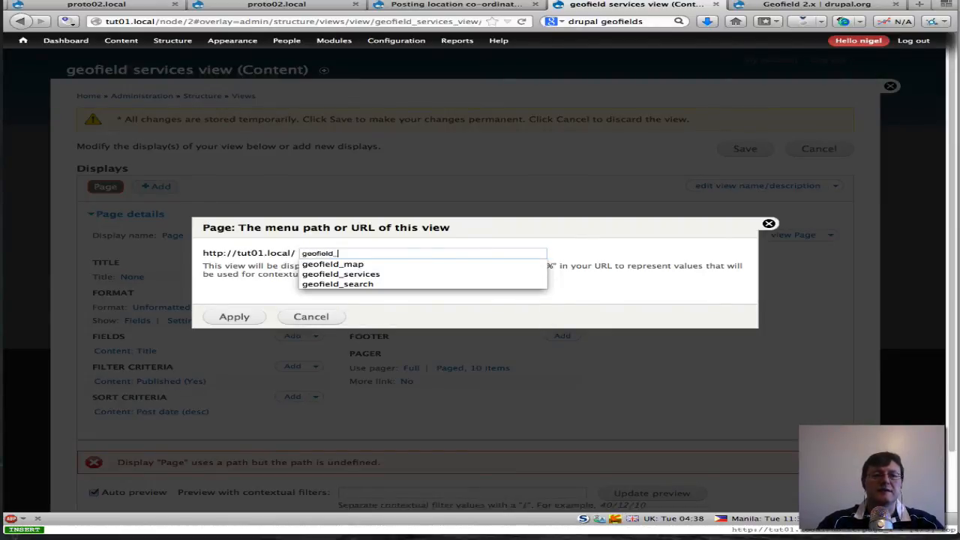
pyautogui.write('ld_')
pyautogui.press('Down')
pyautogui.press('Down')
pyautogui.press('Return')
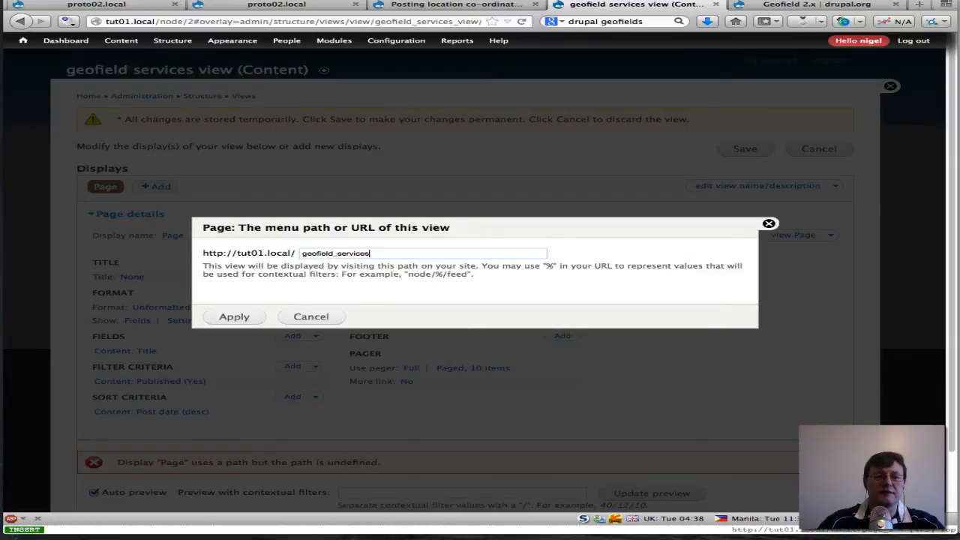
pyautogui.click(242, 318)
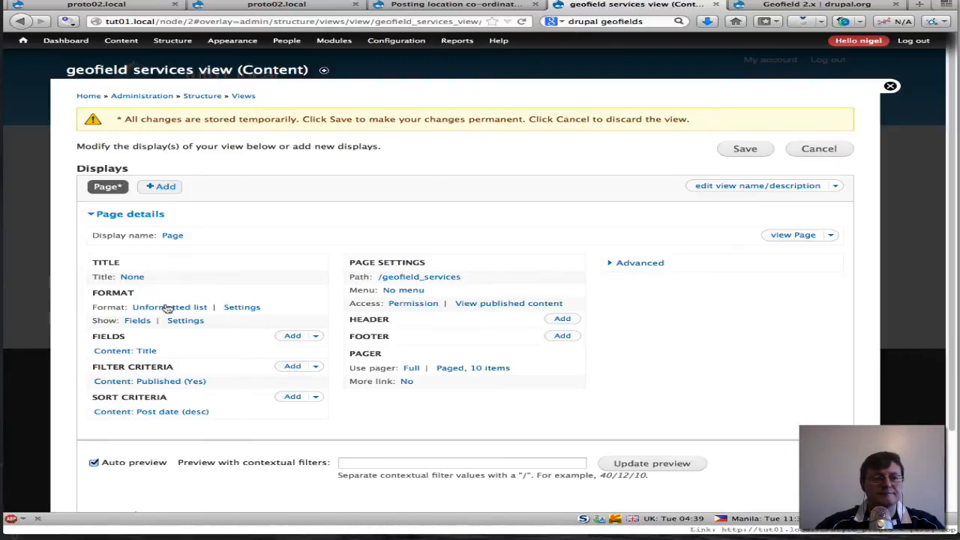
# - Set the page display's format to Geofield Map for this page only (override) and apply its default style options
pyautogui.scroll(-2, 168, 308)
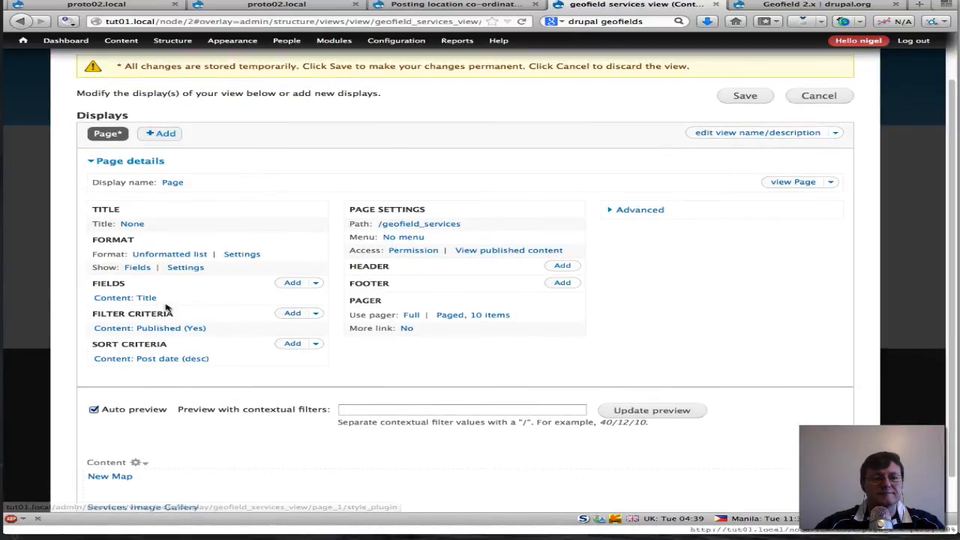
pyautogui.click(171, 255)
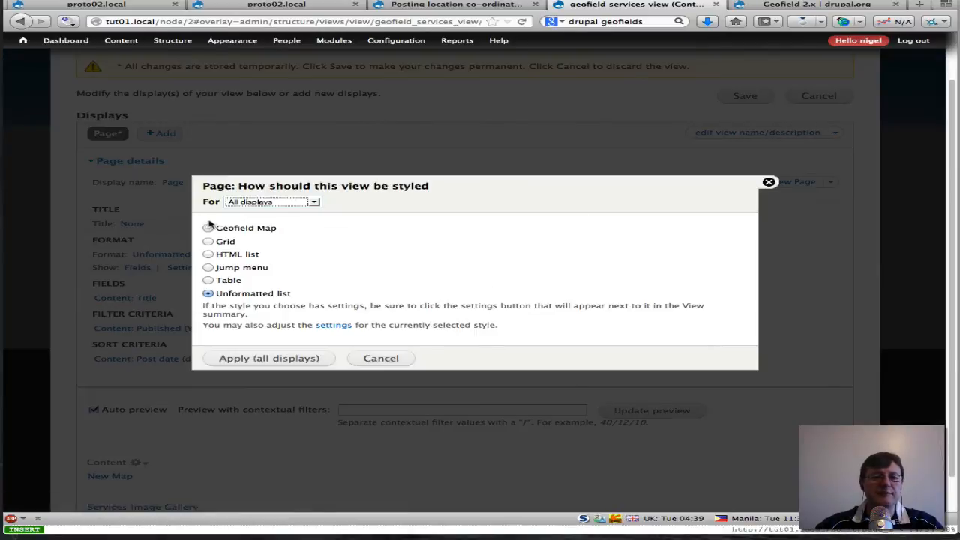
pyautogui.click(314, 203)
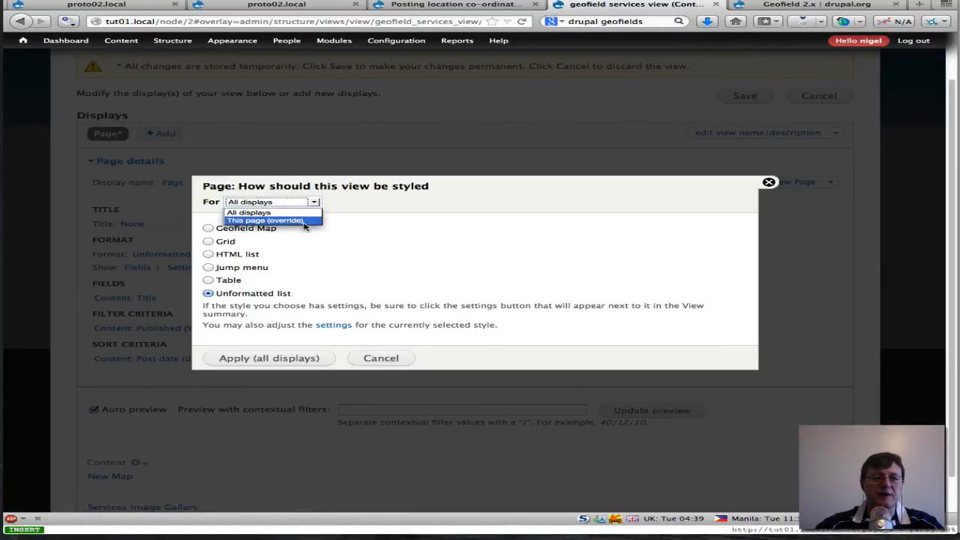
pyautogui.click(304, 221)
pyautogui.click(208, 228)
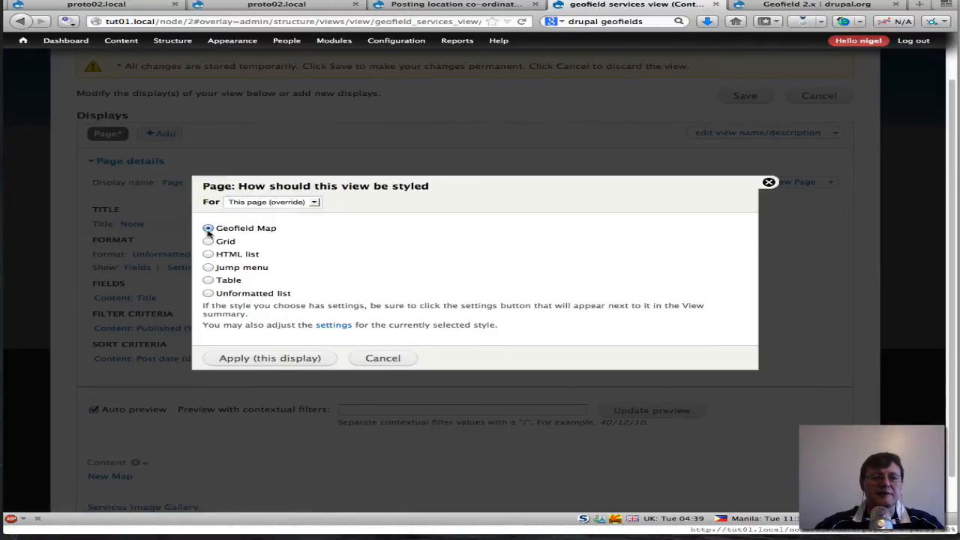
pyautogui.click(247, 359)
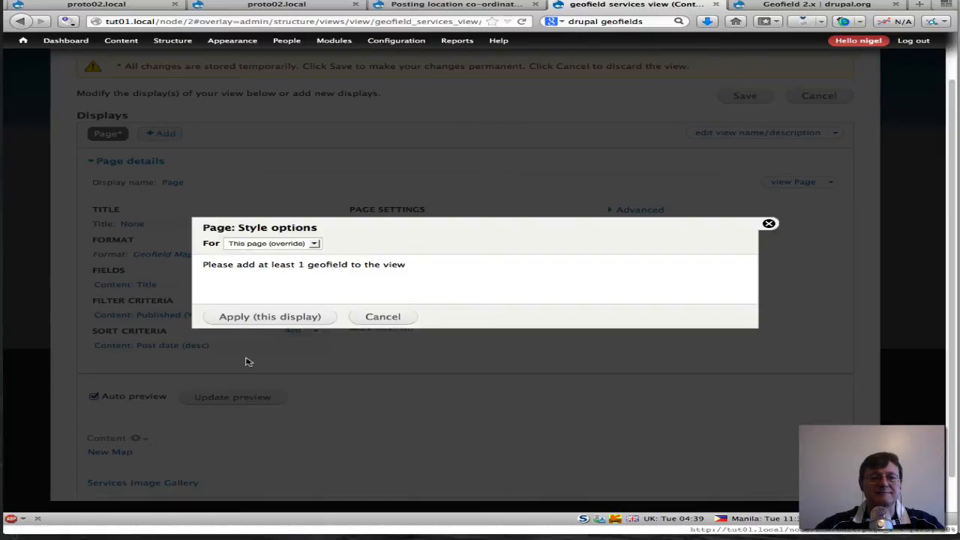
pyautogui.click(298, 319)
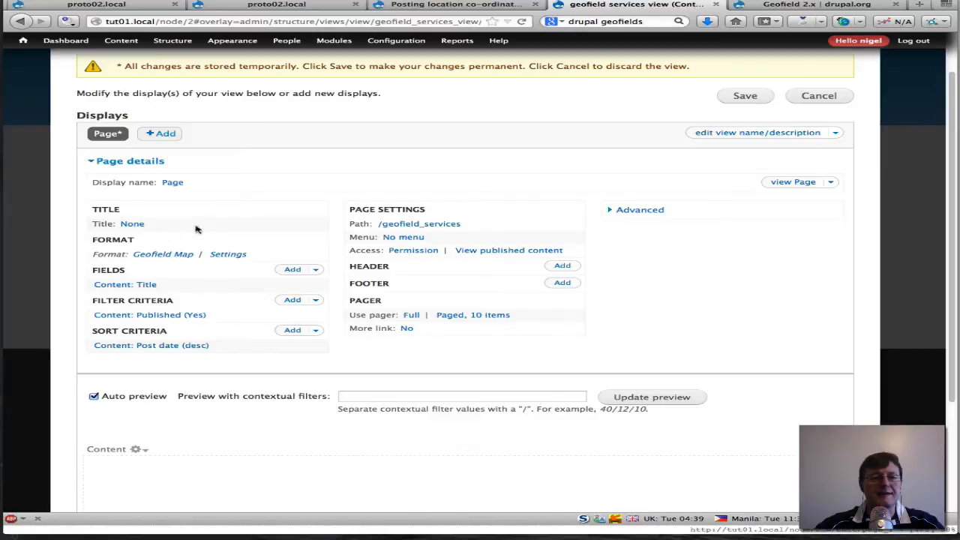
# - Add the "Content: geofield service" field to this page only (override), without a label
pyautogui.click(292, 270)
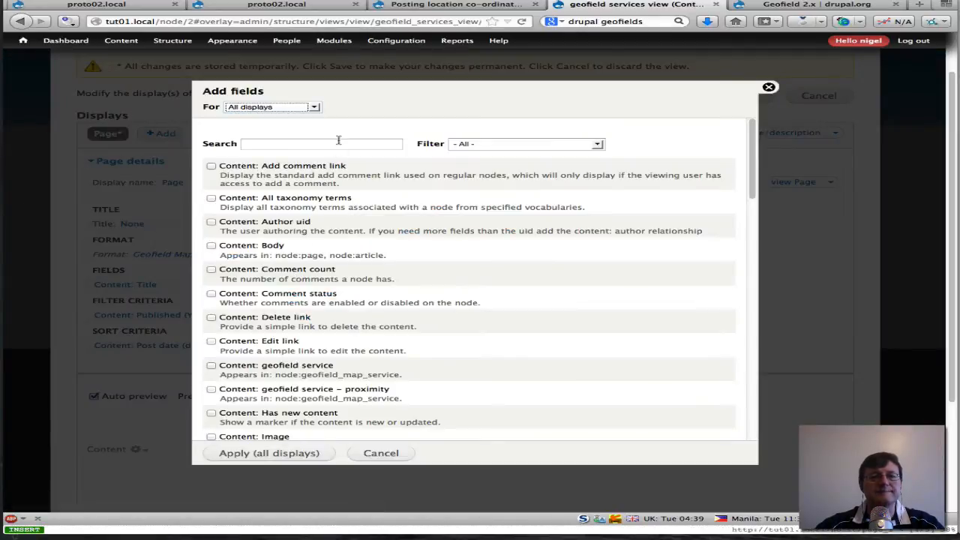
pyautogui.click(313, 108)
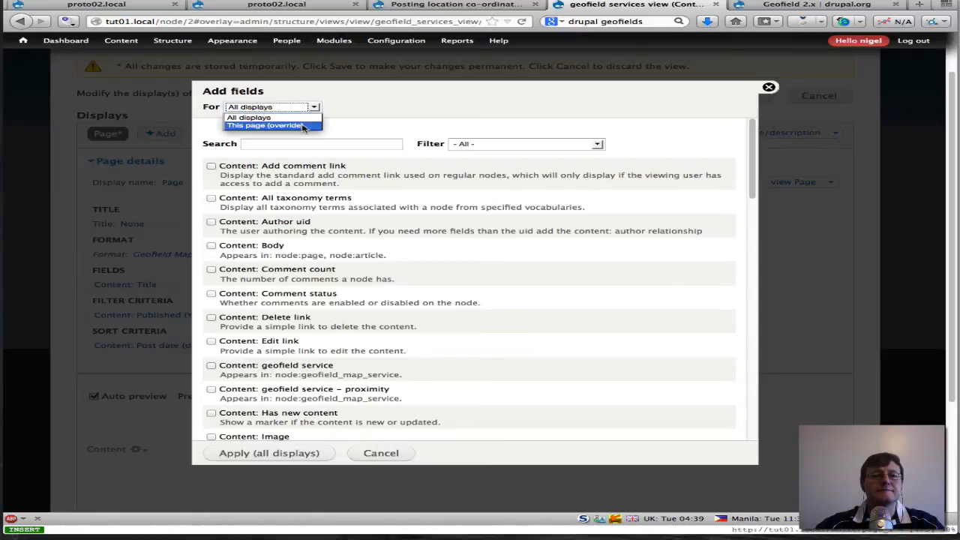
pyautogui.click(304, 126)
pyautogui.click(292, 141)
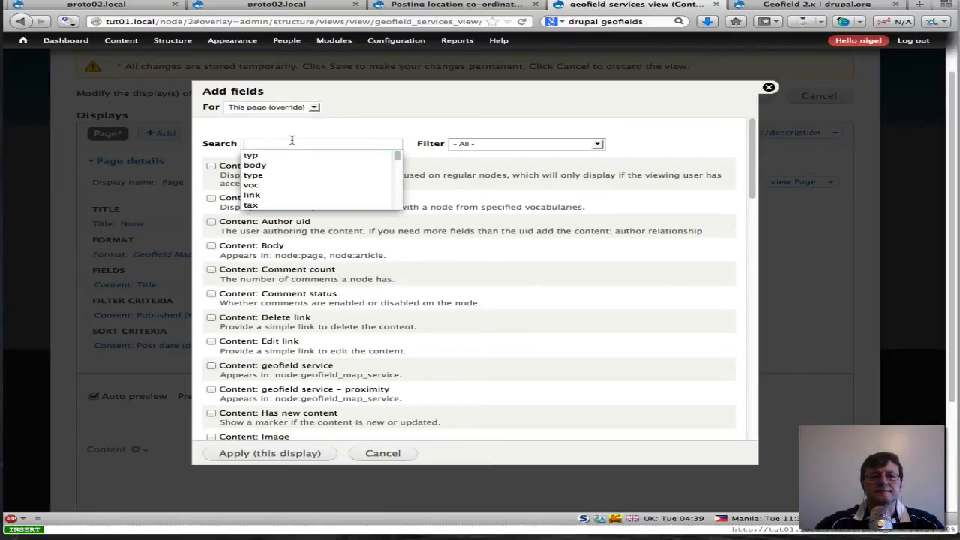
pyautogui.write('geofield')
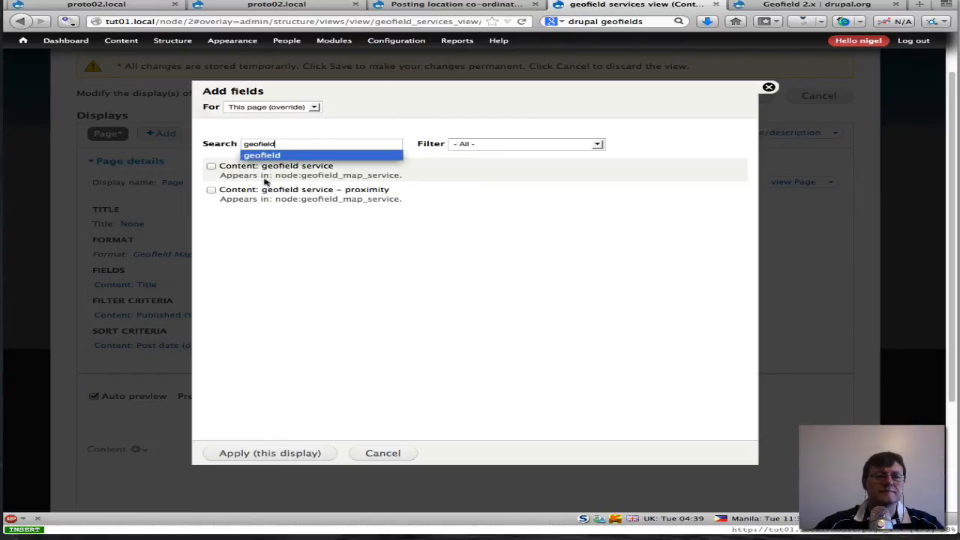
pyautogui.click(215, 163)
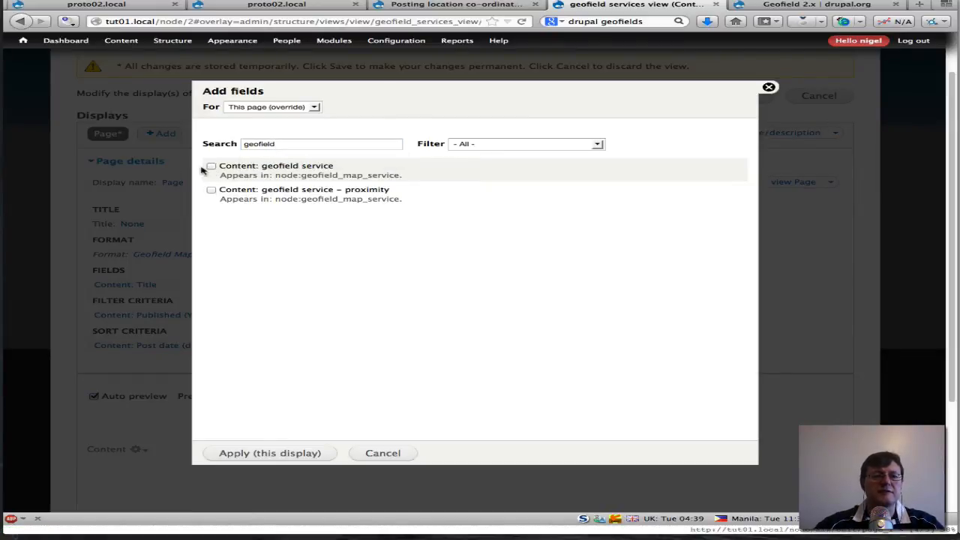
pyautogui.click(210, 167)
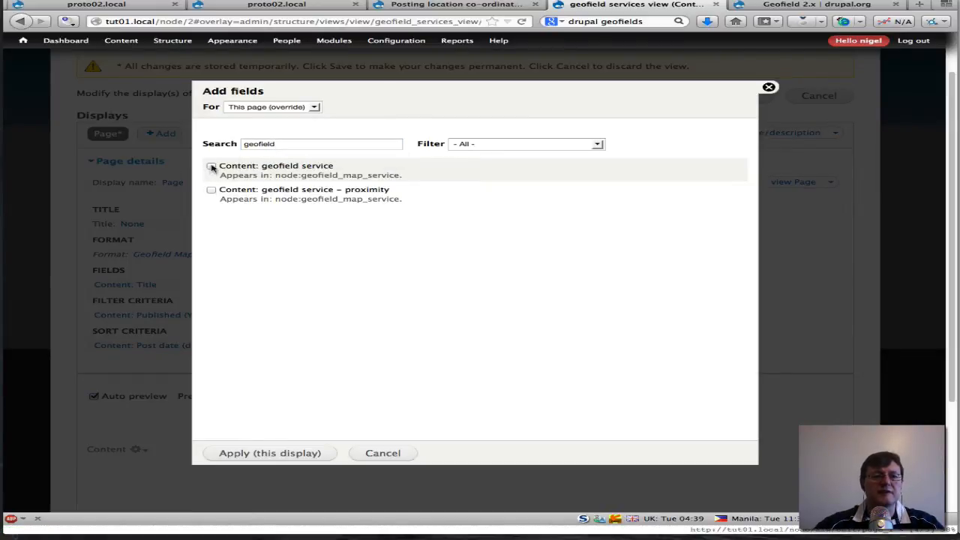
pyautogui.click(258, 454)
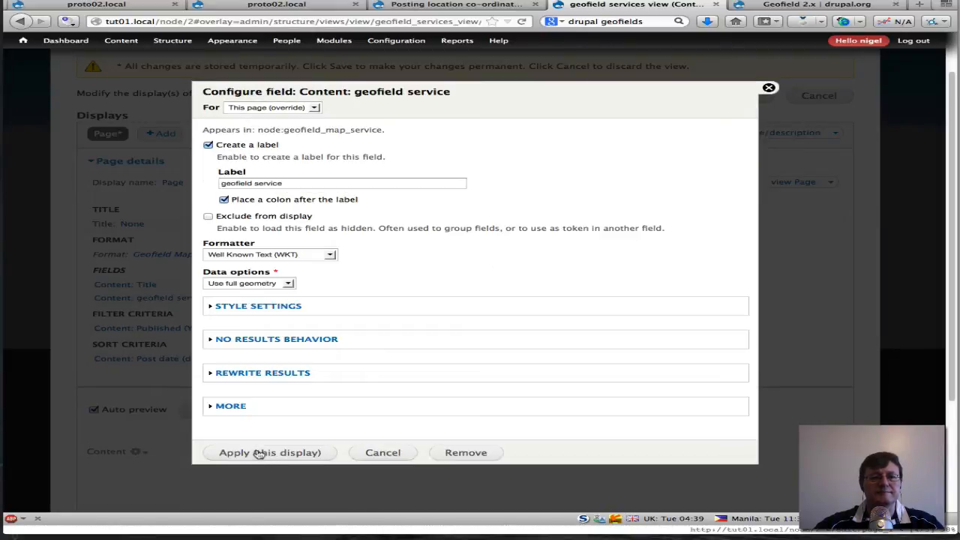
pyautogui.click(208, 145)
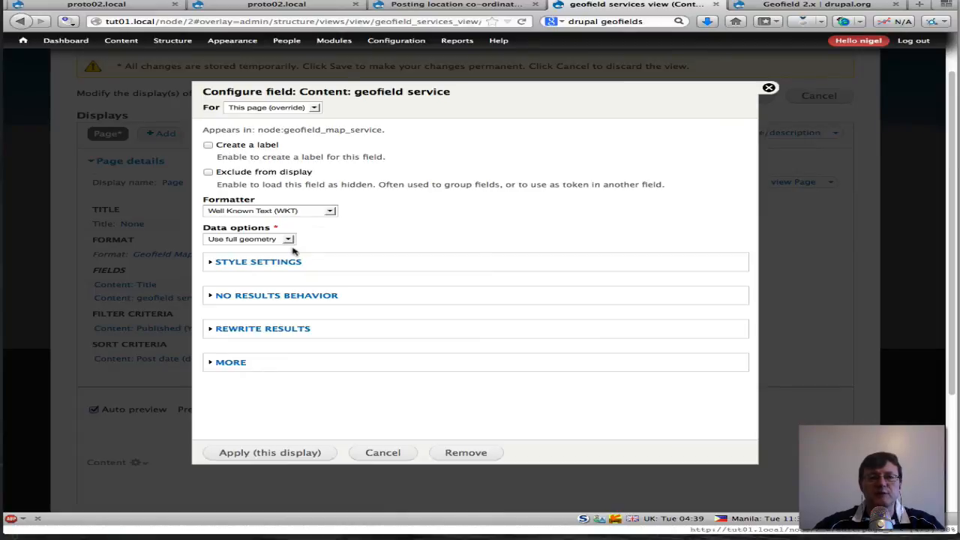
pyautogui.click(273, 455)
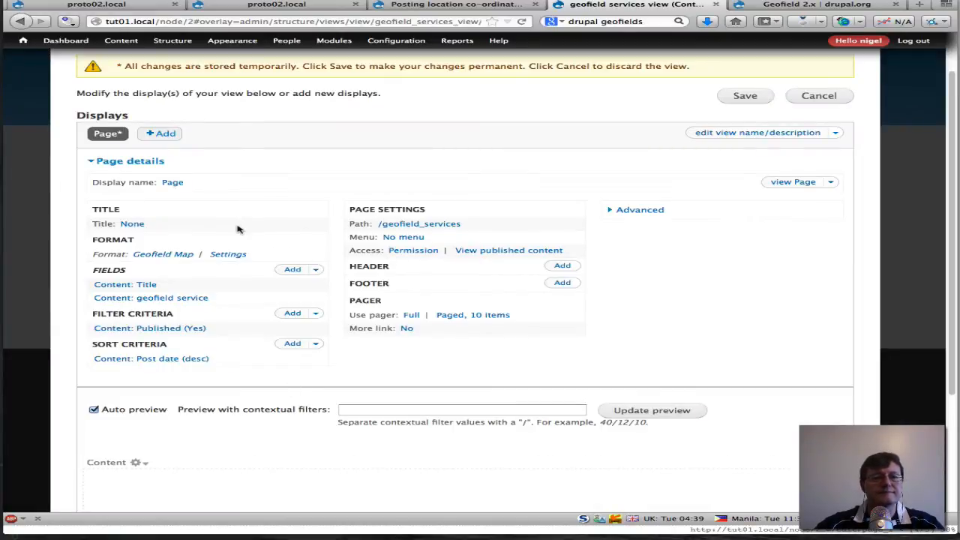
# - Set the Geofield Map style's data source to field_geofield_service and its popup text to title, applied to this display
pyautogui.click(229, 255)
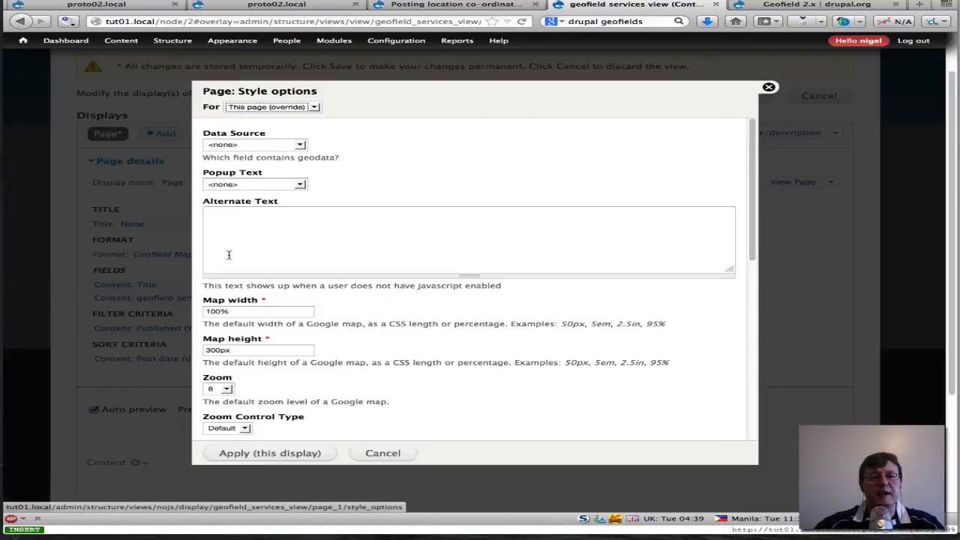
pyautogui.click(301, 145)
pyautogui.click(294, 165)
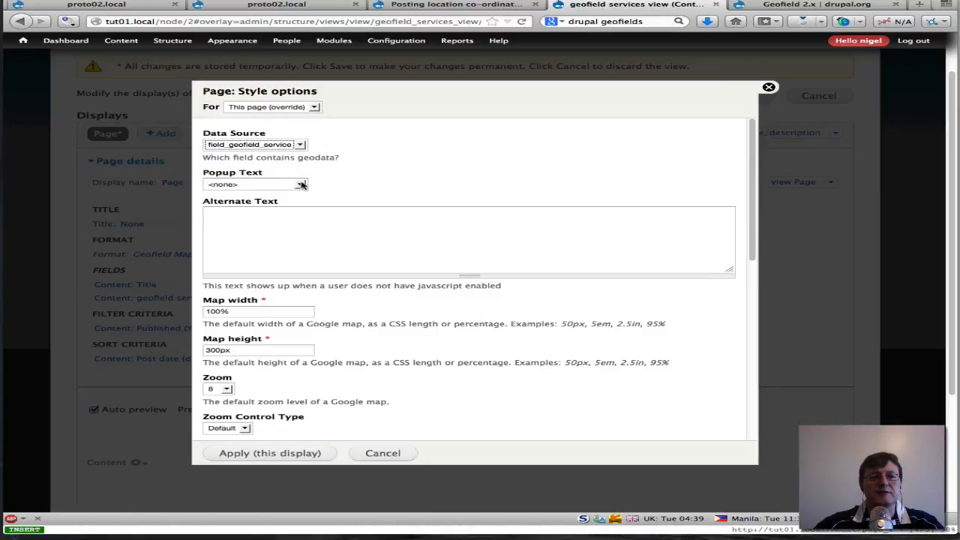
pyautogui.click(301, 184)
pyautogui.click(286, 206)
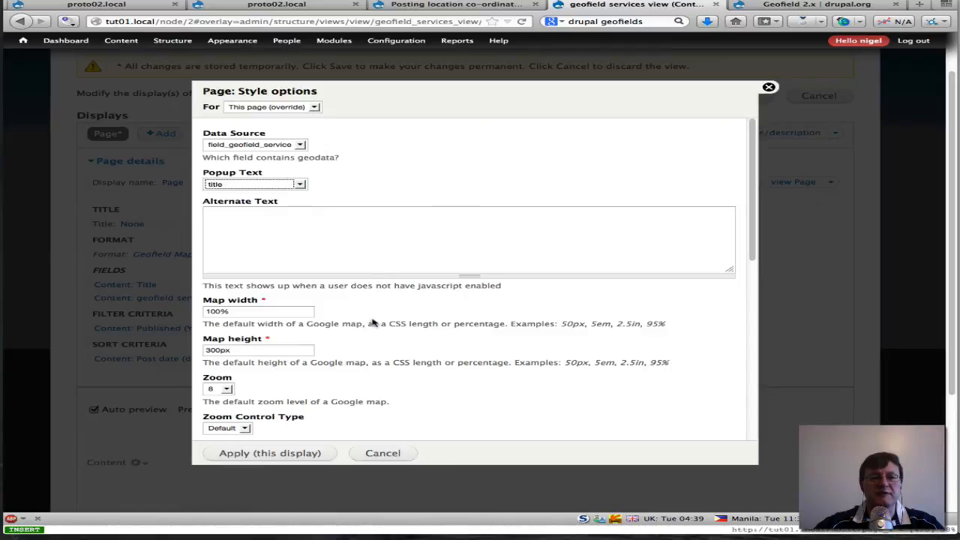
pyautogui.scroll(-1, 373, 322)
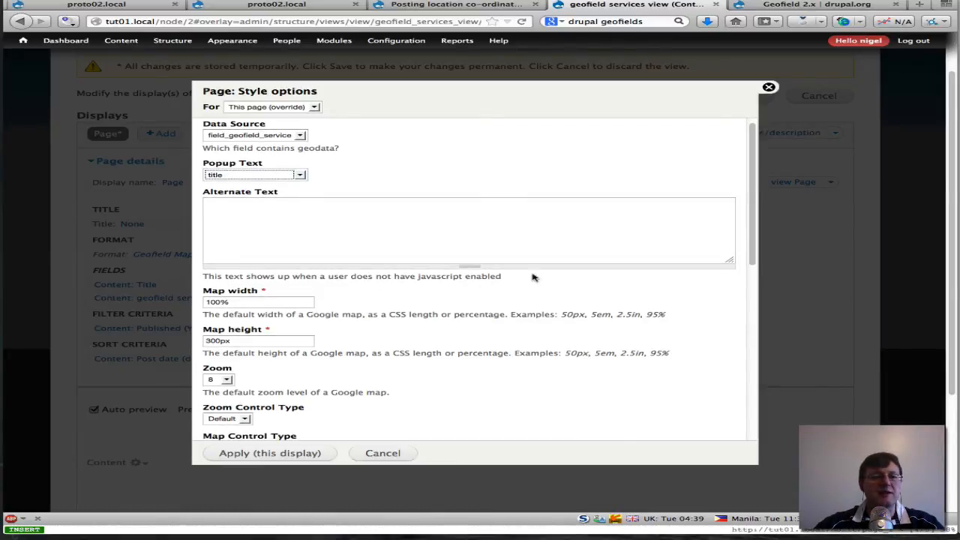
pyautogui.scroll(-3, 536, 357)
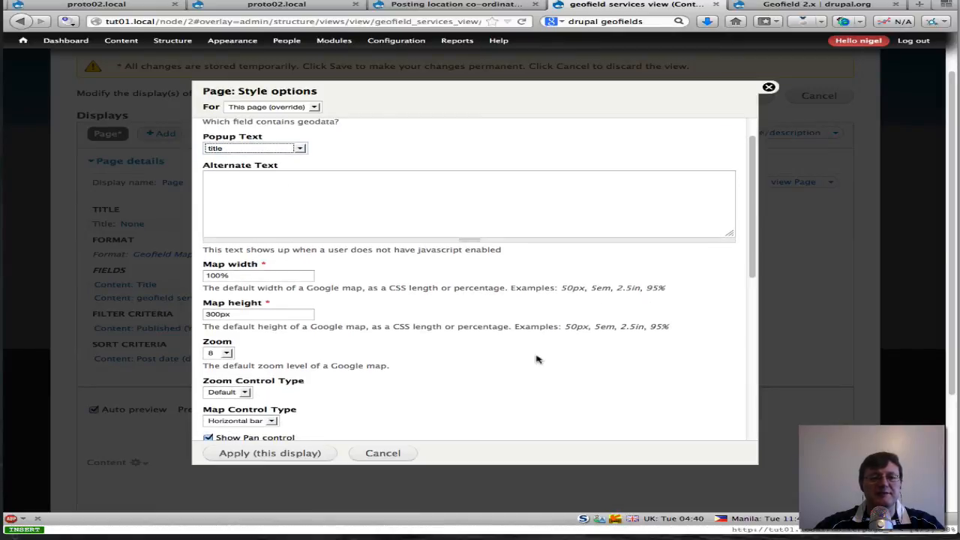
pyautogui.scroll(4, 536, 358)
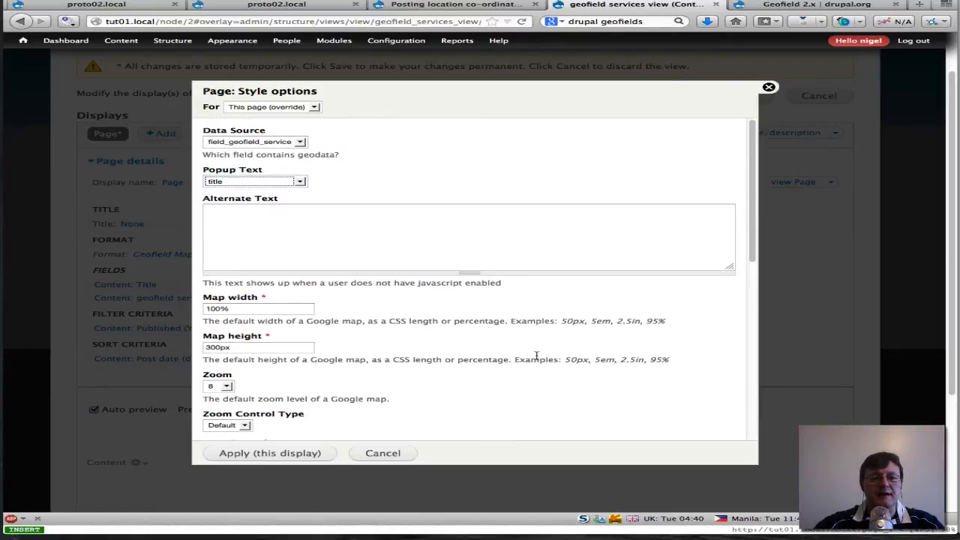
pyautogui.click(275, 453)
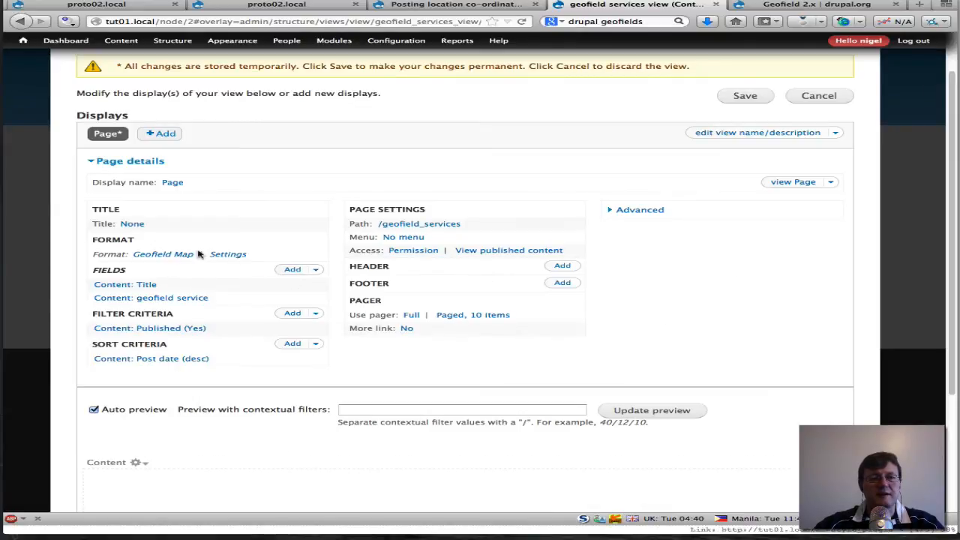
# - Add a "Content: Type" filter for this page only (override) that limits the view to the geofield map service content type
pyautogui.click(190, 331)
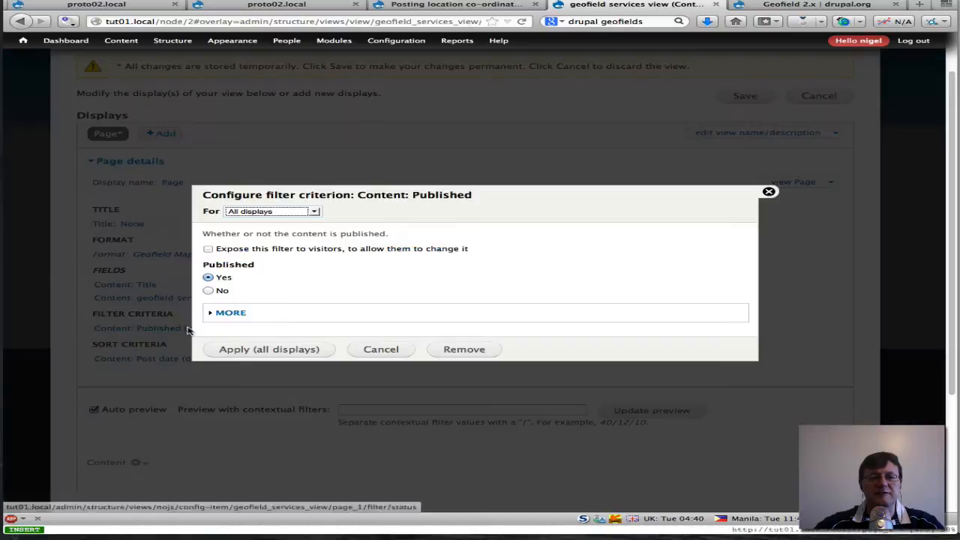
pyautogui.click(383, 350)
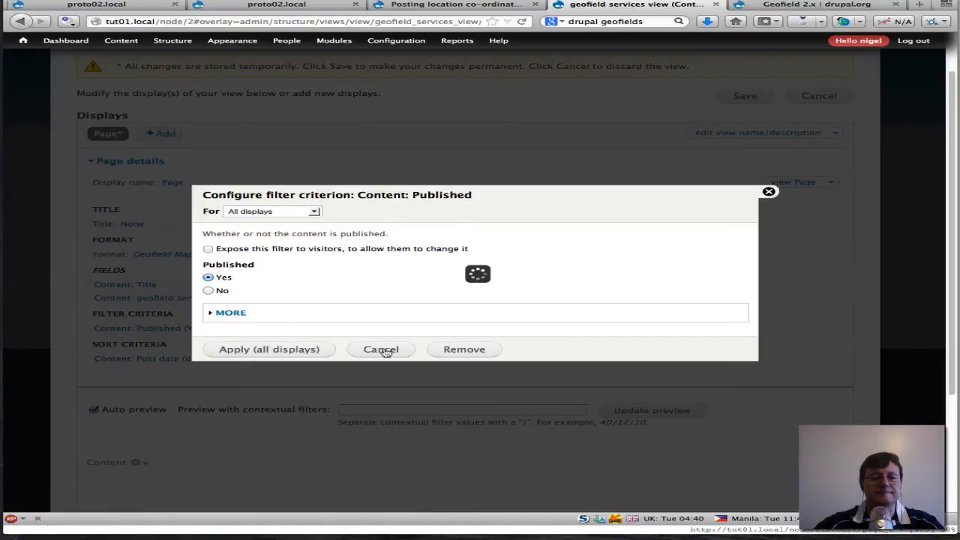
pyautogui.click(292, 314)
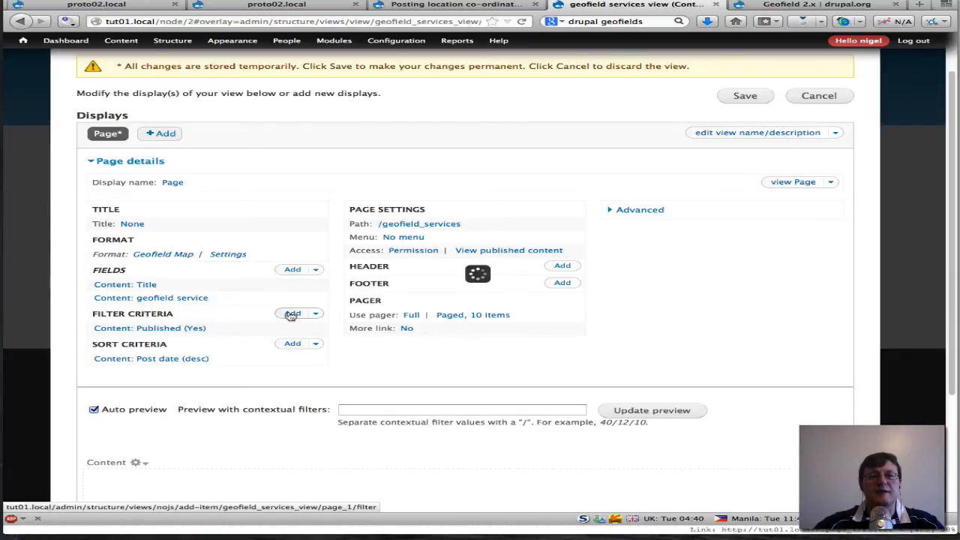
pyautogui.click(286, 145)
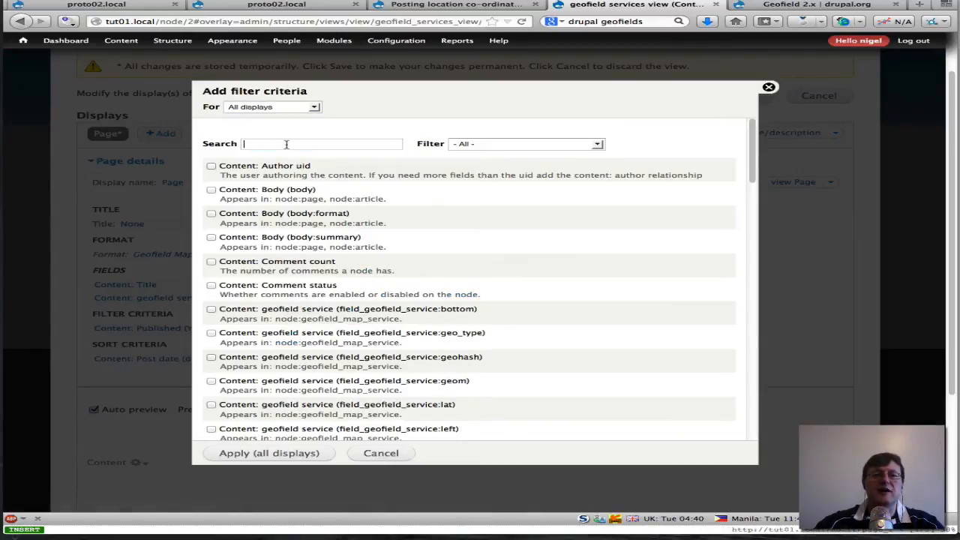
pyautogui.write('type')
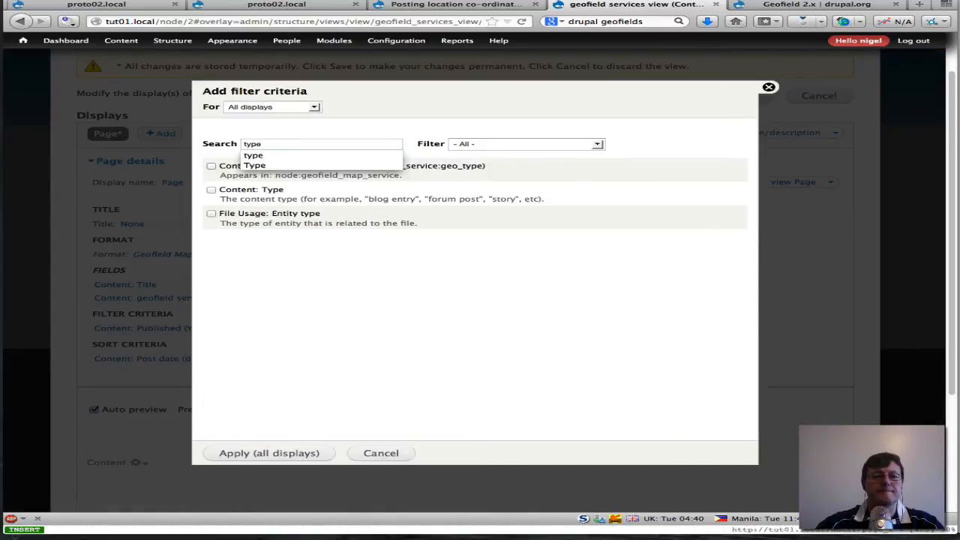
pyautogui.click(459, 232)
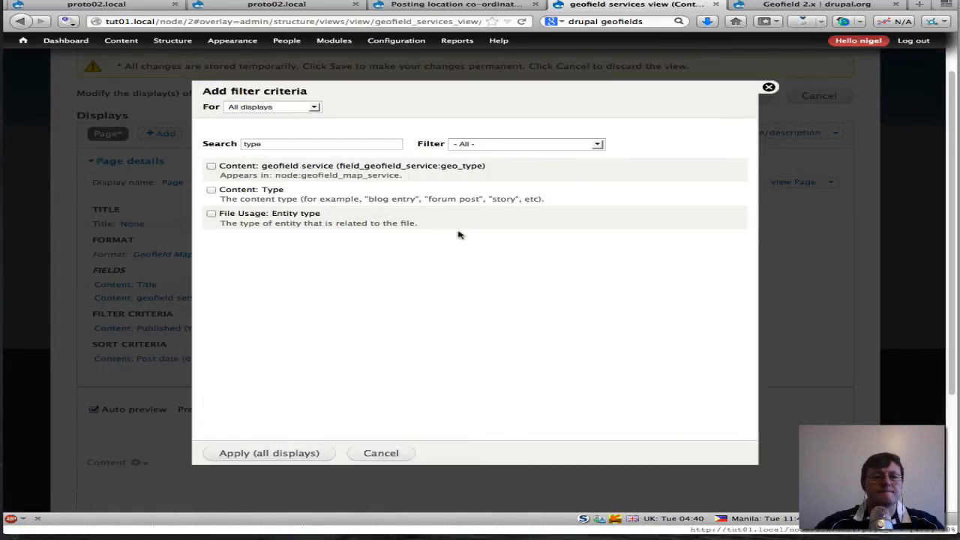
pyautogui.click(212, 190)
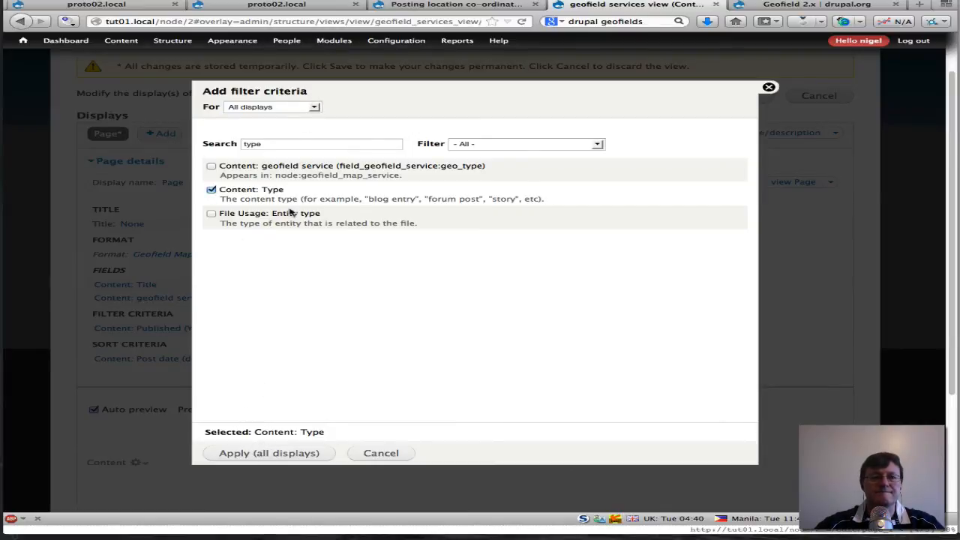
pyautogui.click(314, 107)
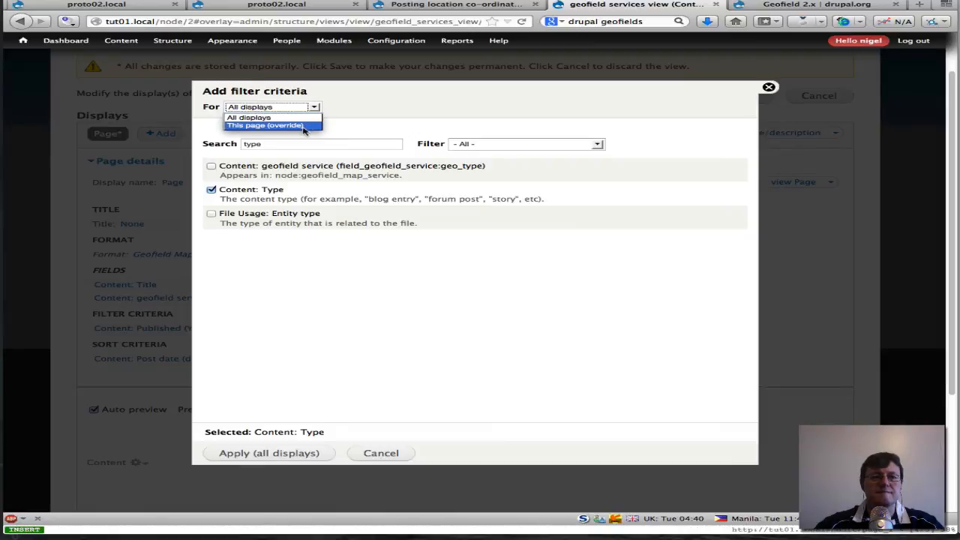
pyautogui.click(302, 126)
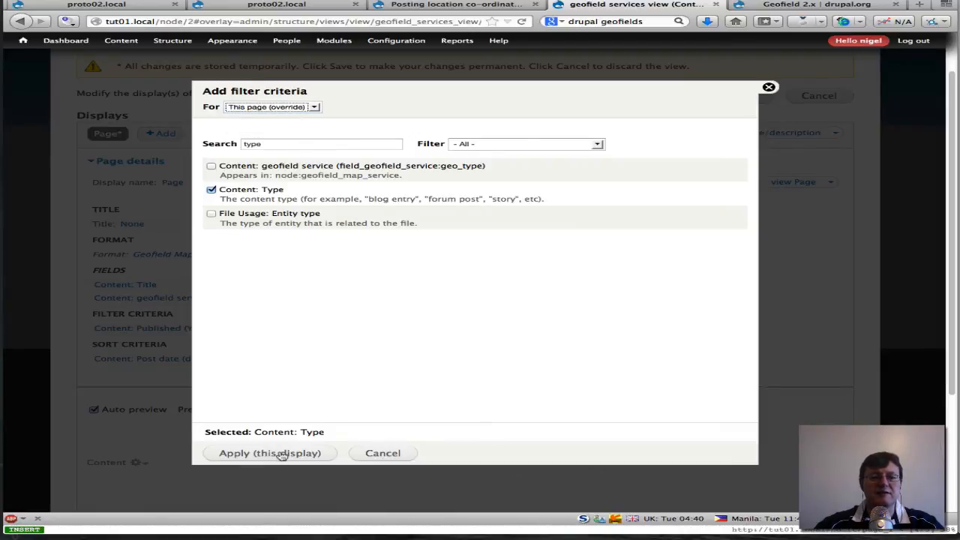
pyautogui.click(281, 455)
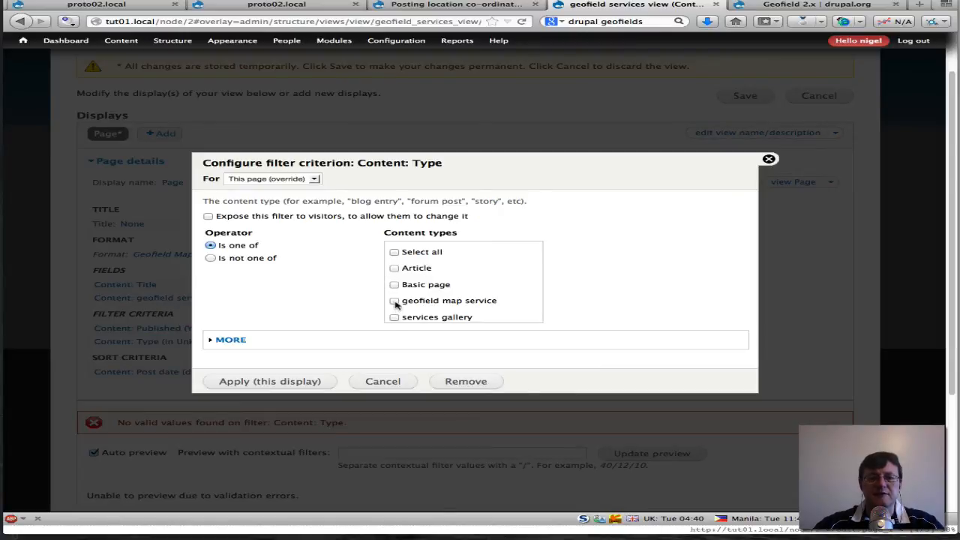
pyautogui.click(287, 383)
# - Review the page display's configuration and preview, and save the geofield services view
pyautogui.scroll(-2, 432, 380)
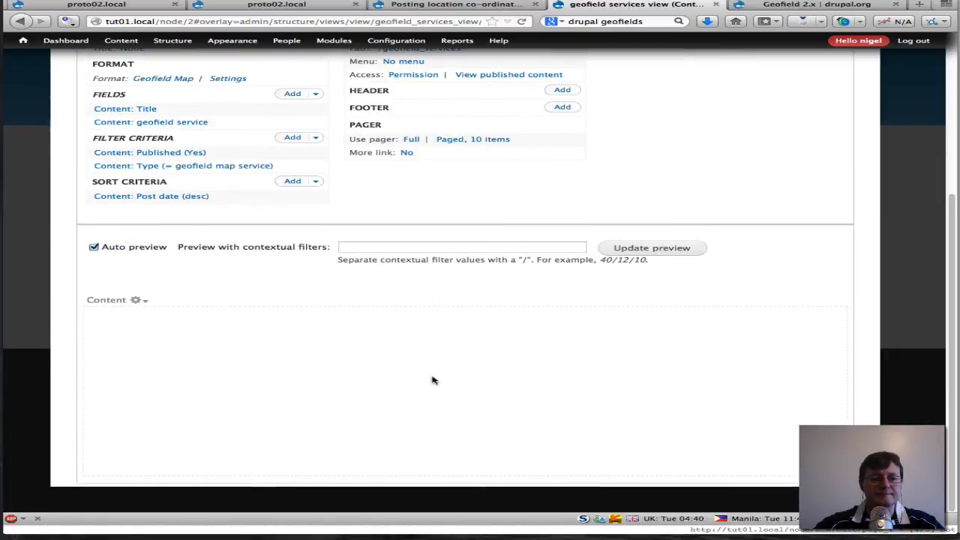
pyautogui.scroll(2, 432, 380)
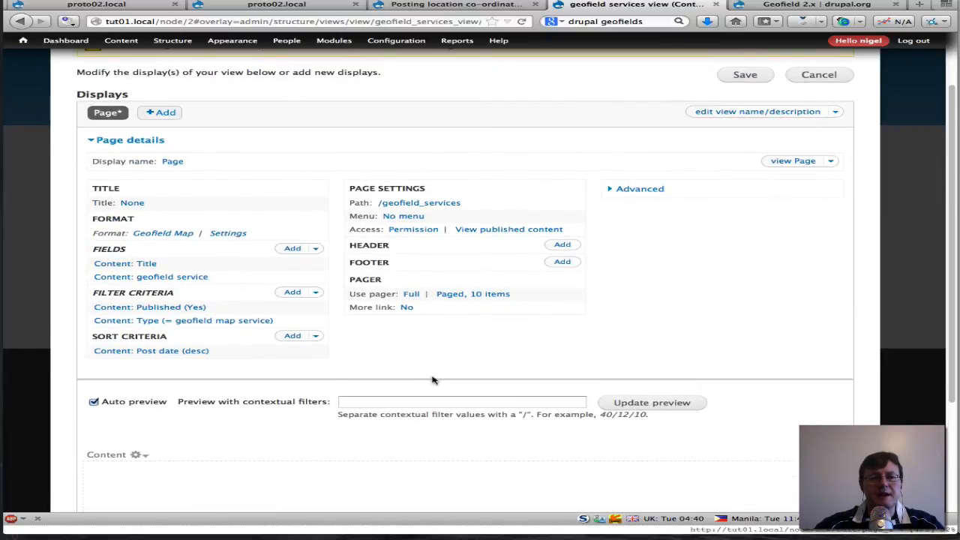
pyautogui.scroll(-3, 432, 381)
pyautogui.scroll(2, 433, 379)
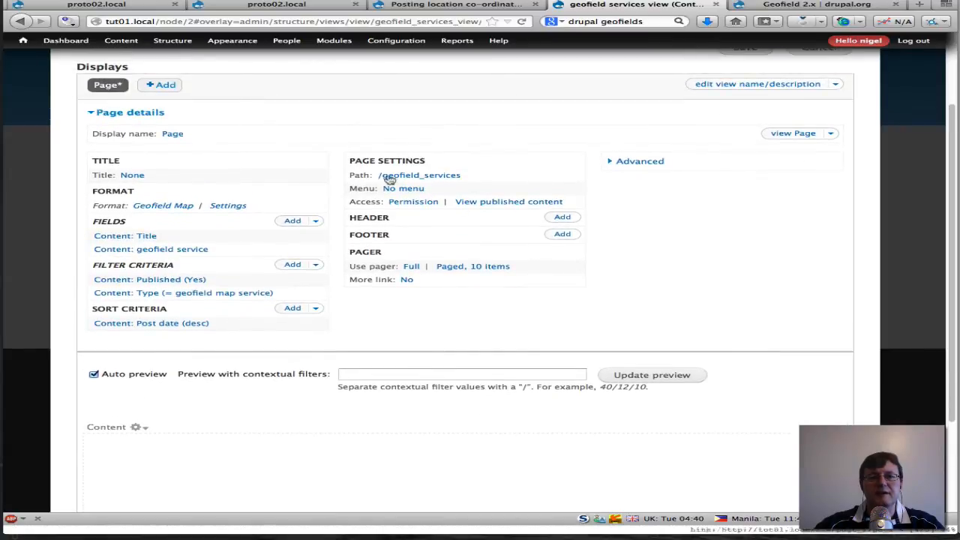
pyautogui.scroll(3, 660, 98)
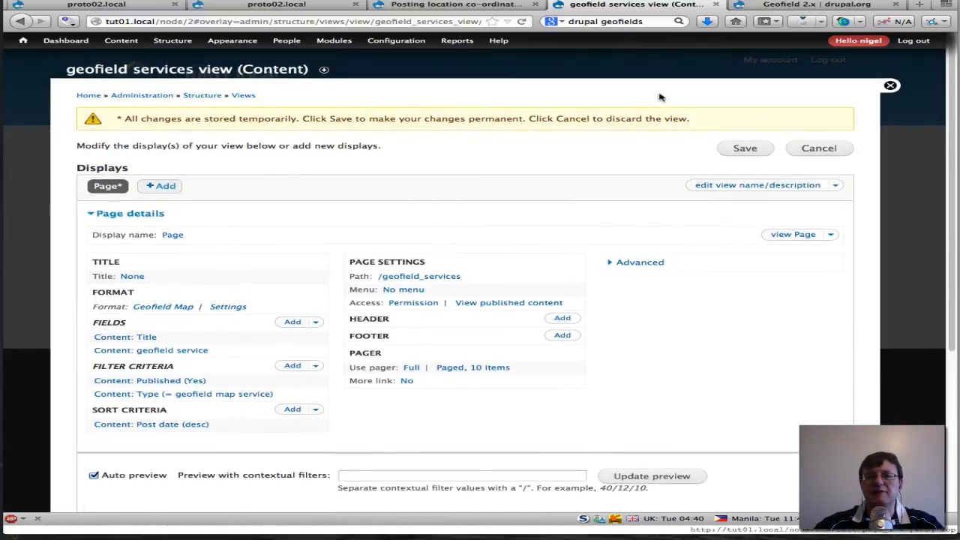
pyautogui.click(745, 150)
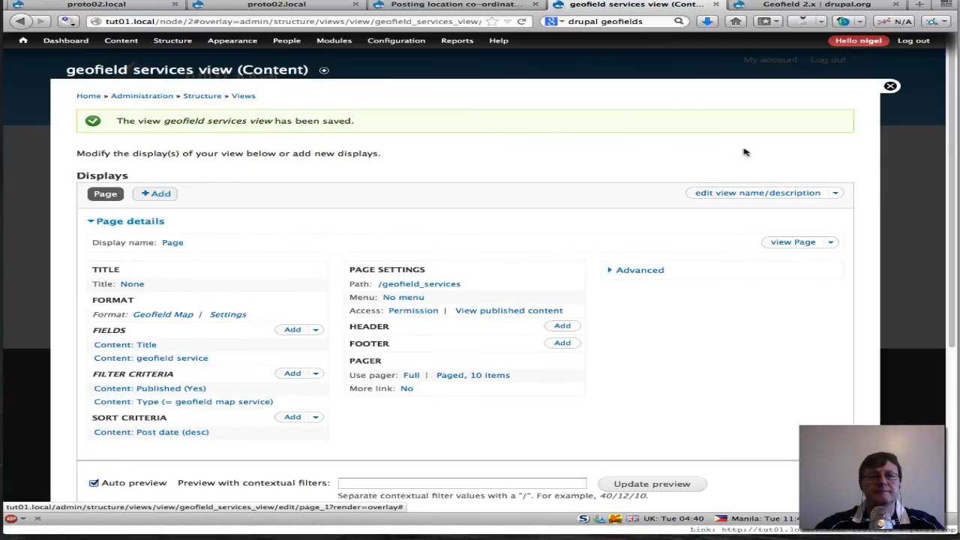
# - Add a link titled "services map" with the path geofield_services to the Main menu and save it
pyautogui.moveTo(165, 43)
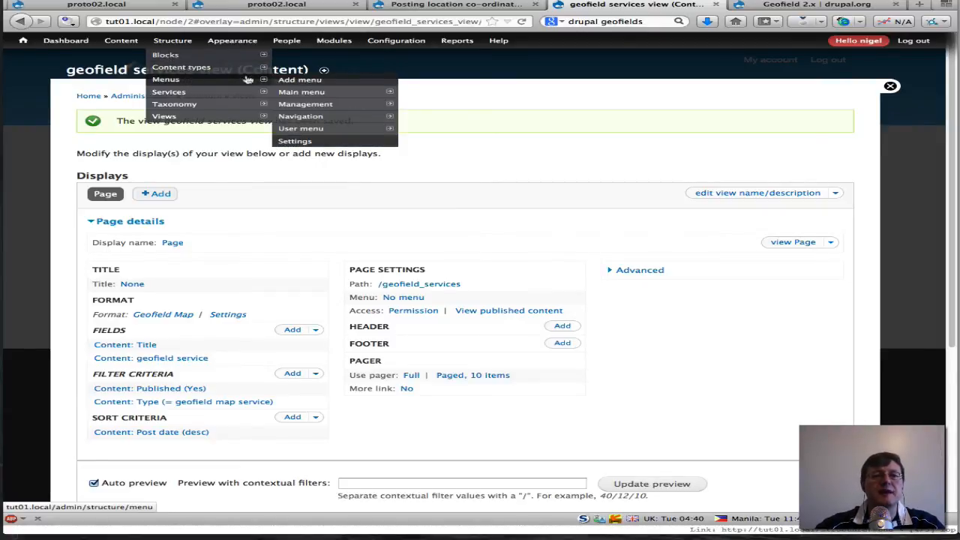
pyautogui.moveTo(302, 92)
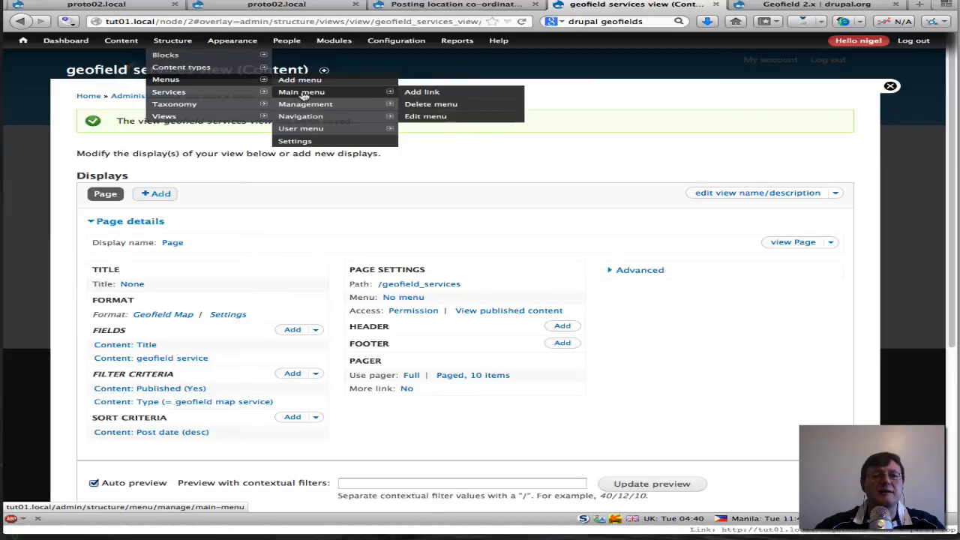
pyautogui.click(422, 92)
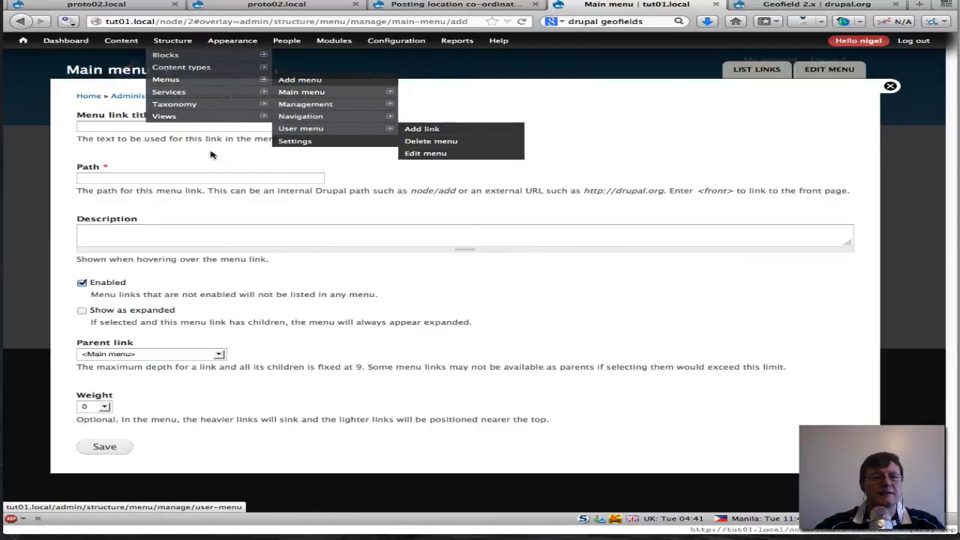
pyautogui.click(154, 125)
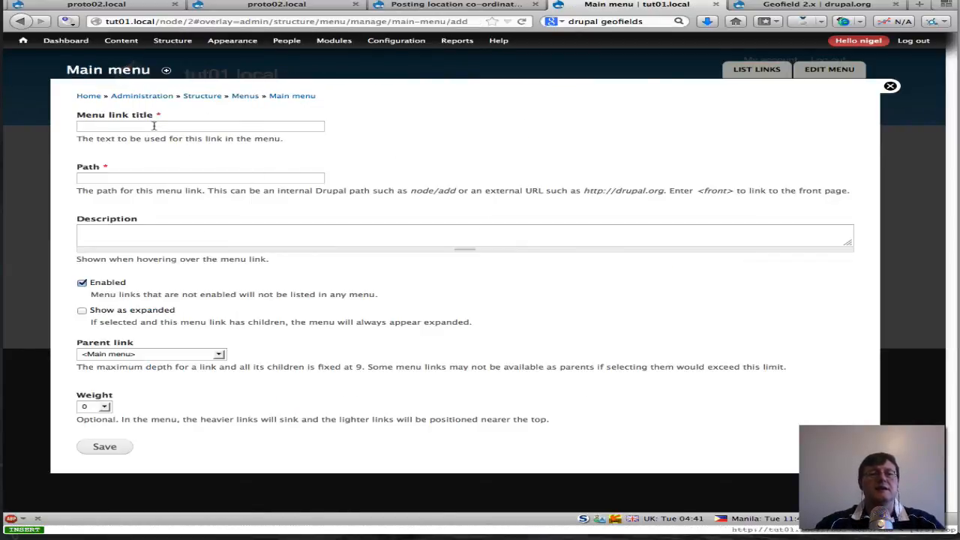
pyautogui.write('ser')
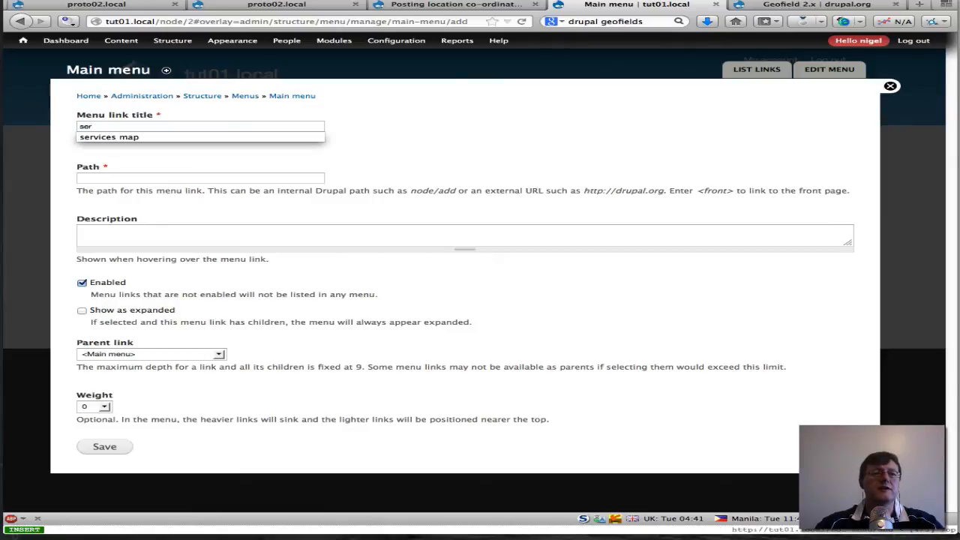
pyautogui.click(154, 137)
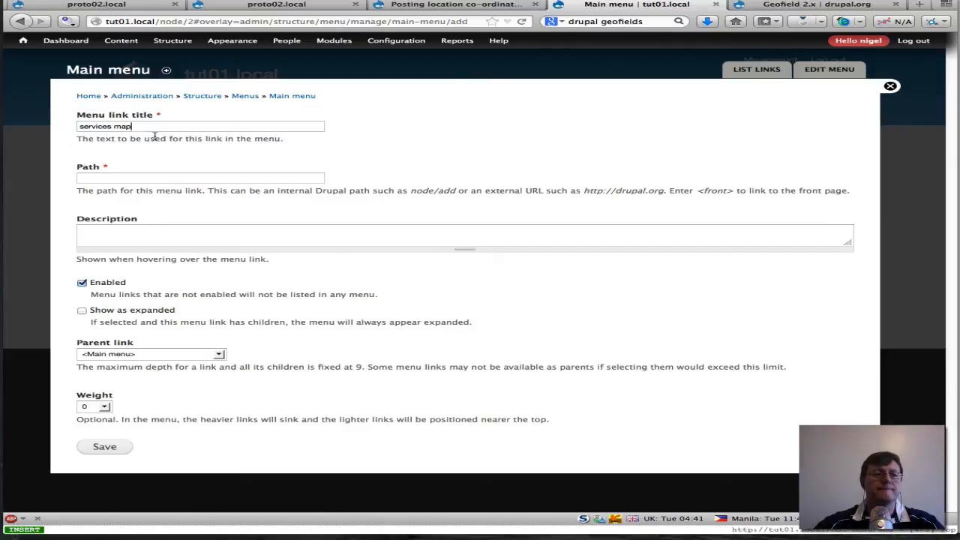
pyautogui.click(106, 176)
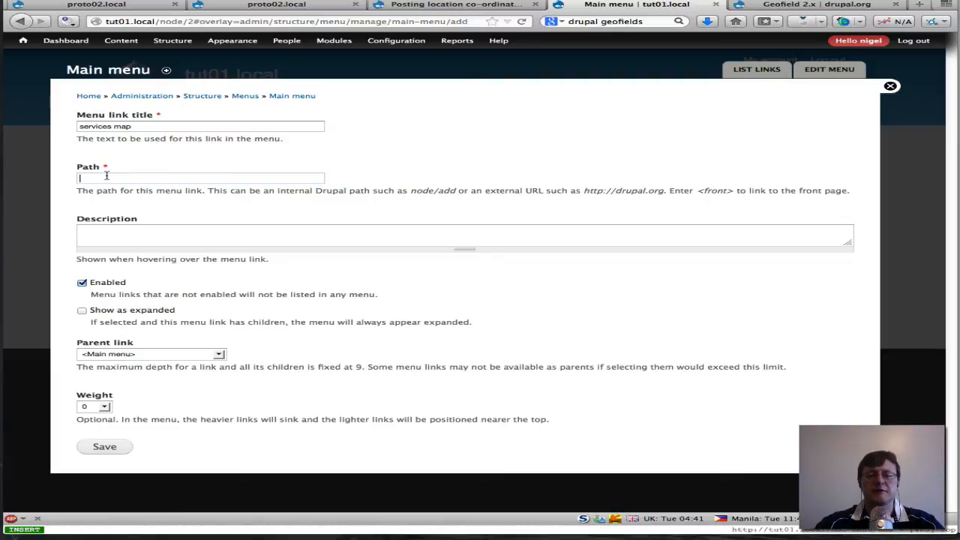
pyautogui.write('ge')
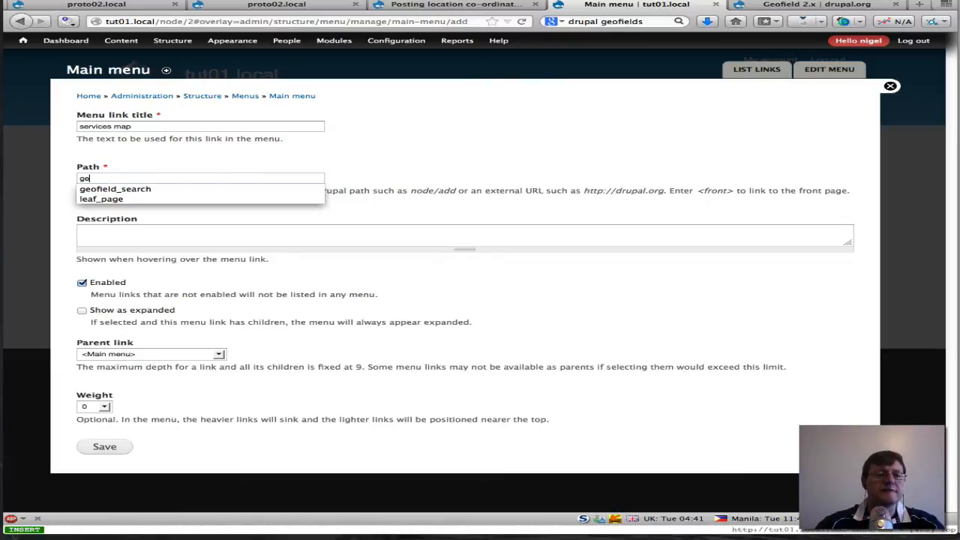
pyautogui.write('ofield_')
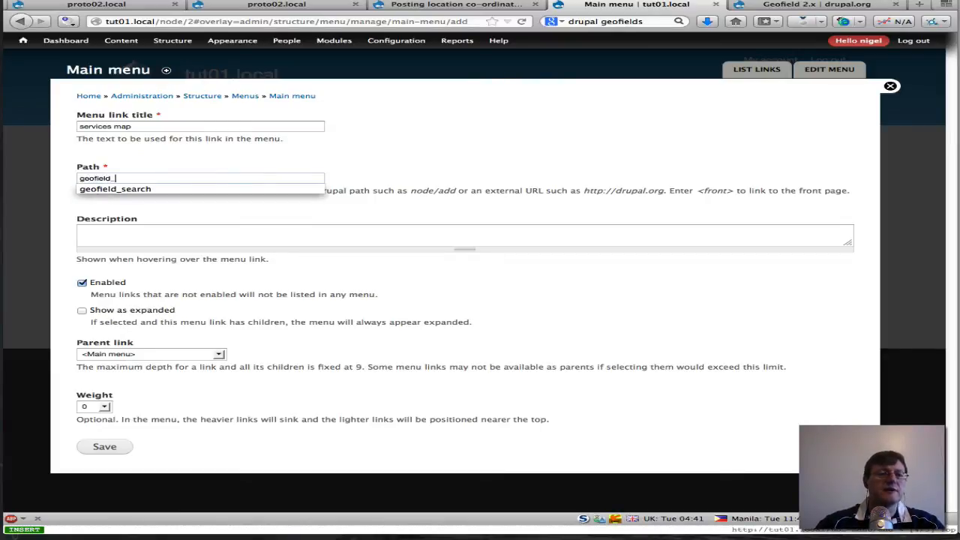
pyautogui.write('services')
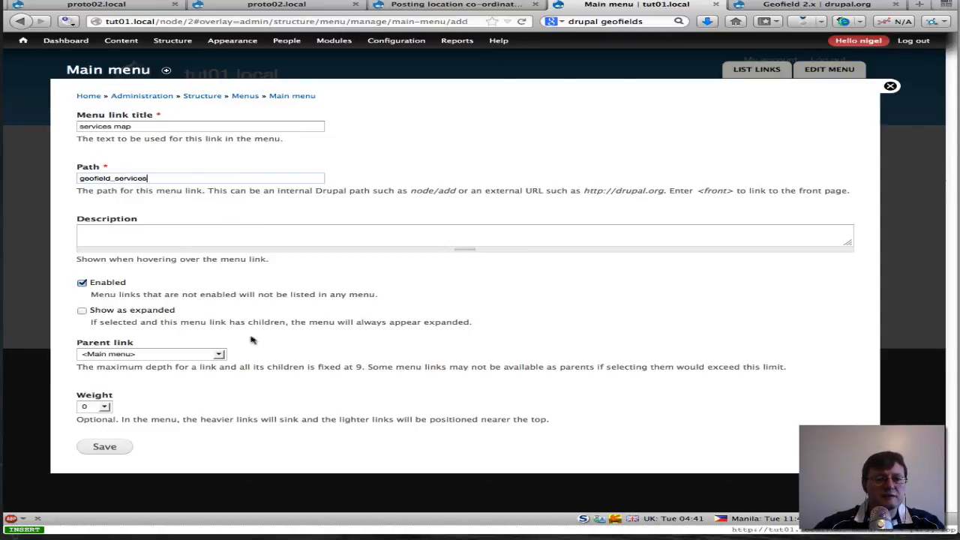
pyautogui.click(103, 447)
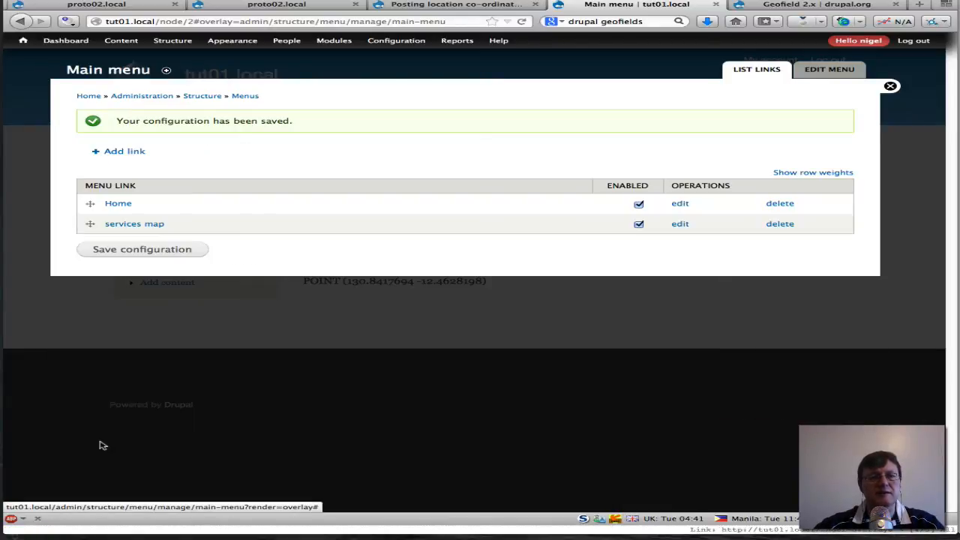
# - Close the administration overlay and open the services map page on the site to view the map
pyautogui.click(891, 87)
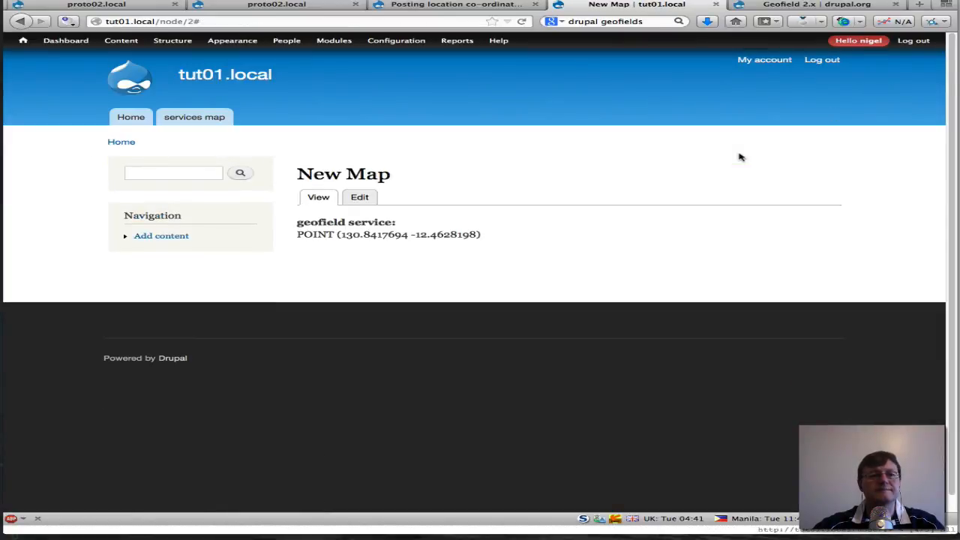
pyautogui.click(196, 120)
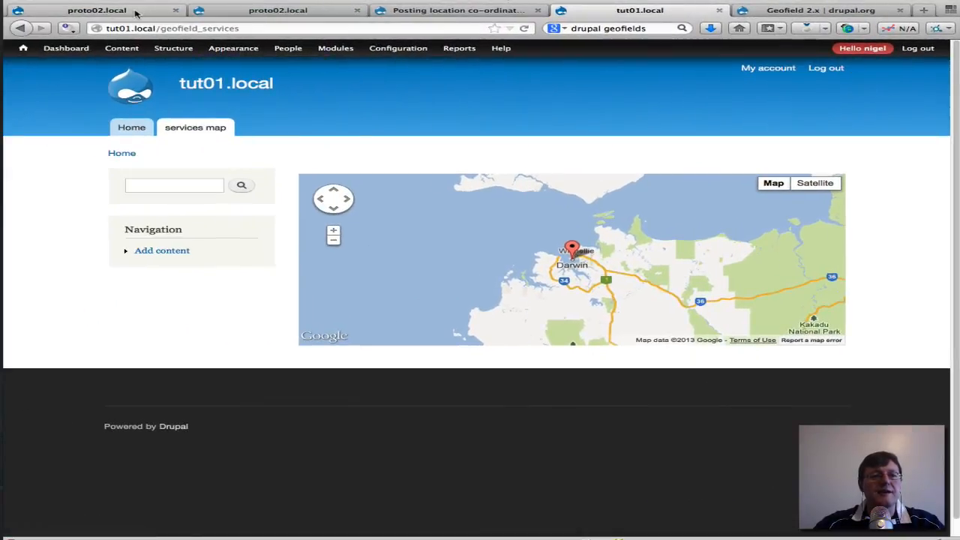
# - On the proto02.local site, open the Melbourne city content and copy the longitude and latitude from its city geofield
pyautogui.click(136, 12)
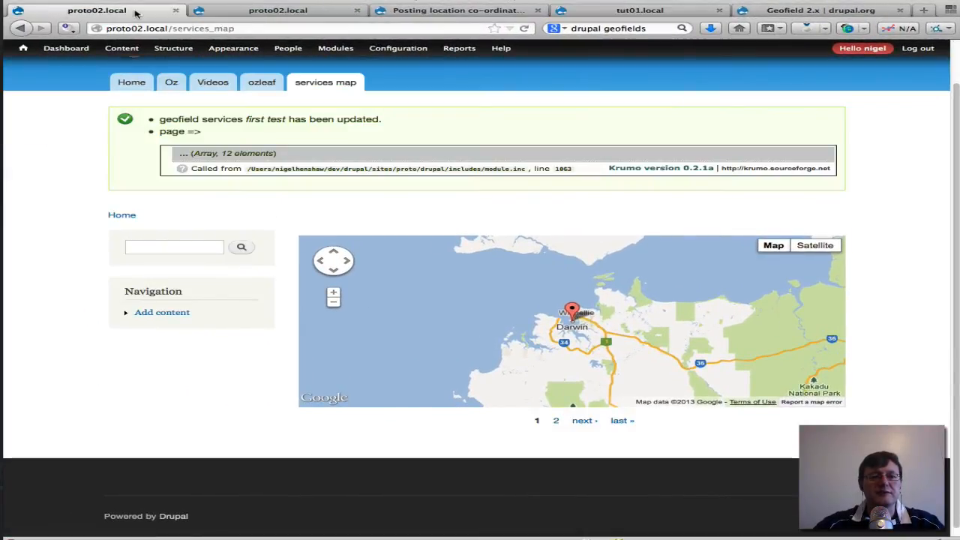
pyautogui.moveTo(124, 51)
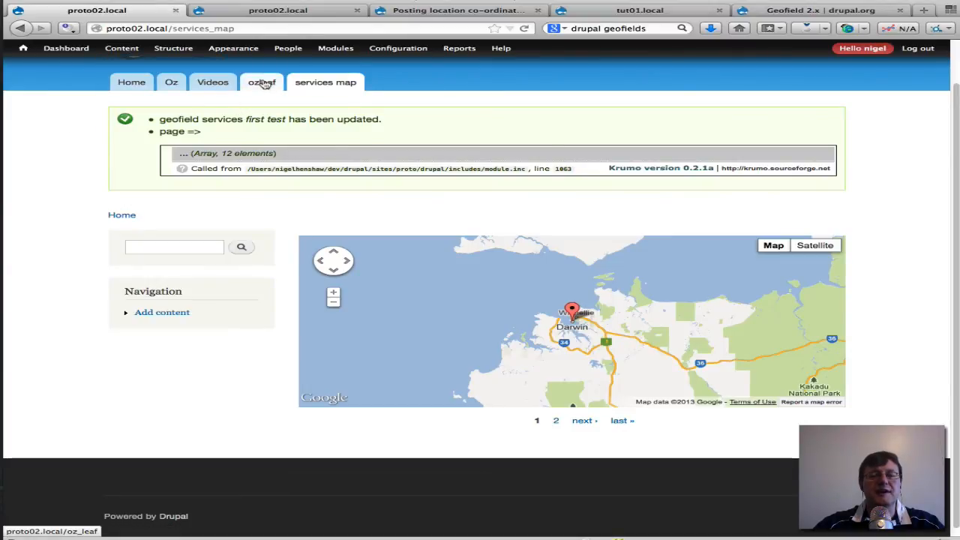
pyautogui.click(127, 50)
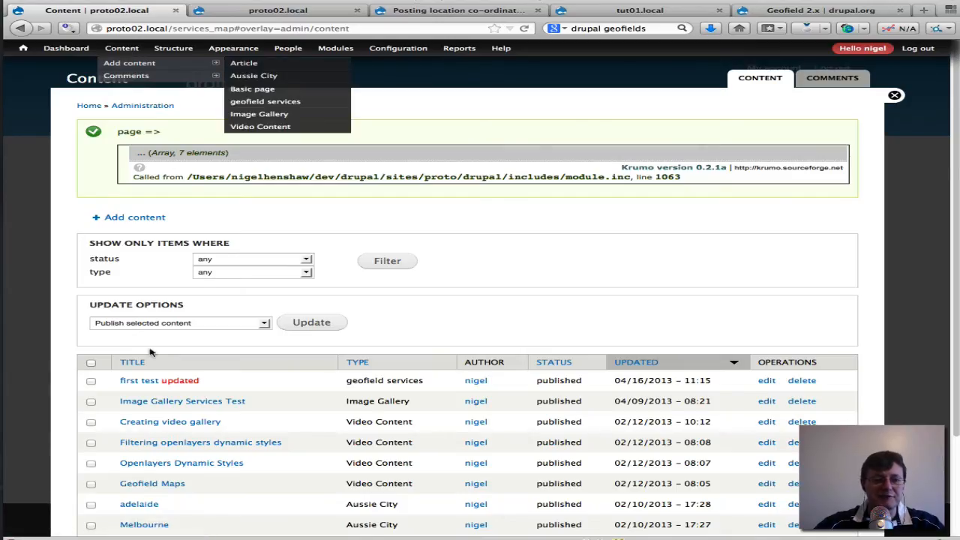
pyautogui.scroll(-3, 150, 352)
pyautogui.scroll(-1, 150, 353)
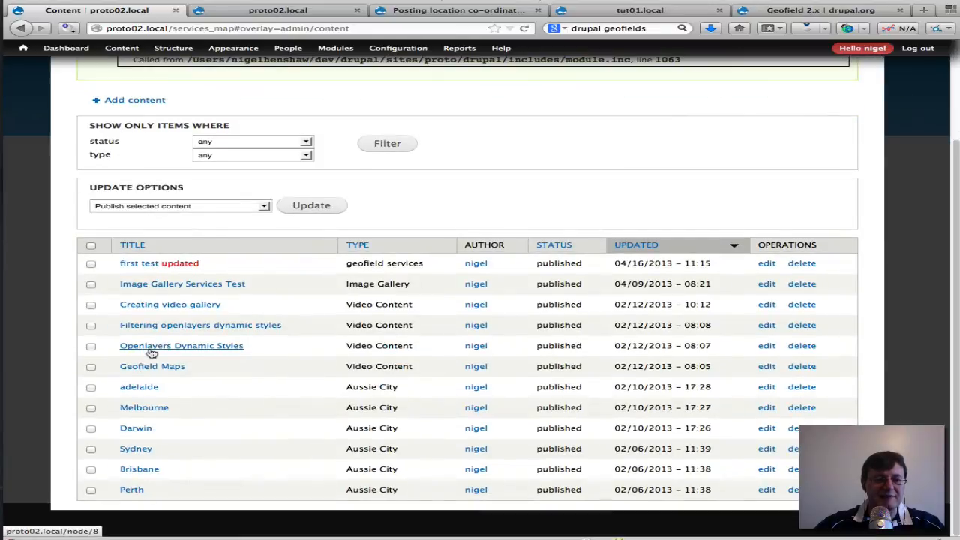
pyautogui.click(144, 409)
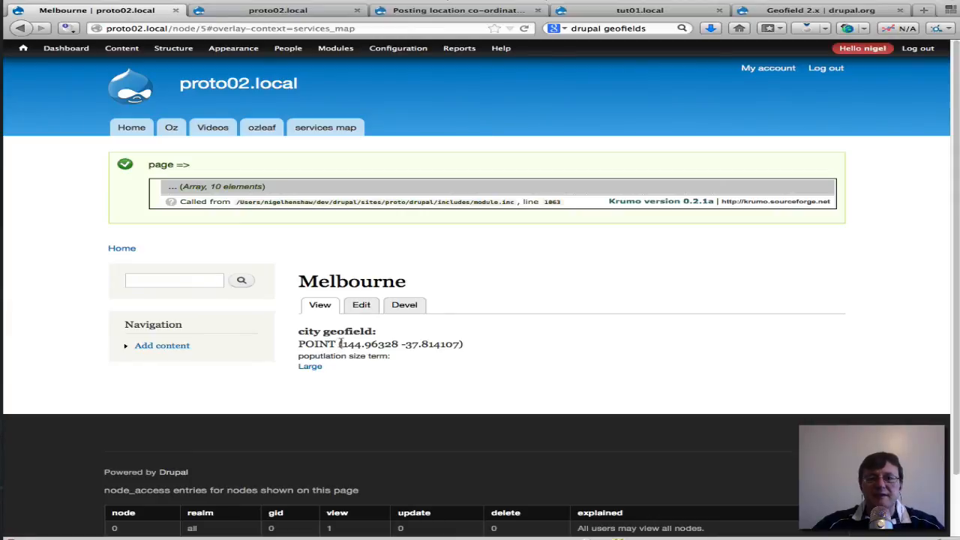
pyautogui.moveTo(341, 344); pyautogui.dragTo(463, 344)
pyautogui.press('super+c')
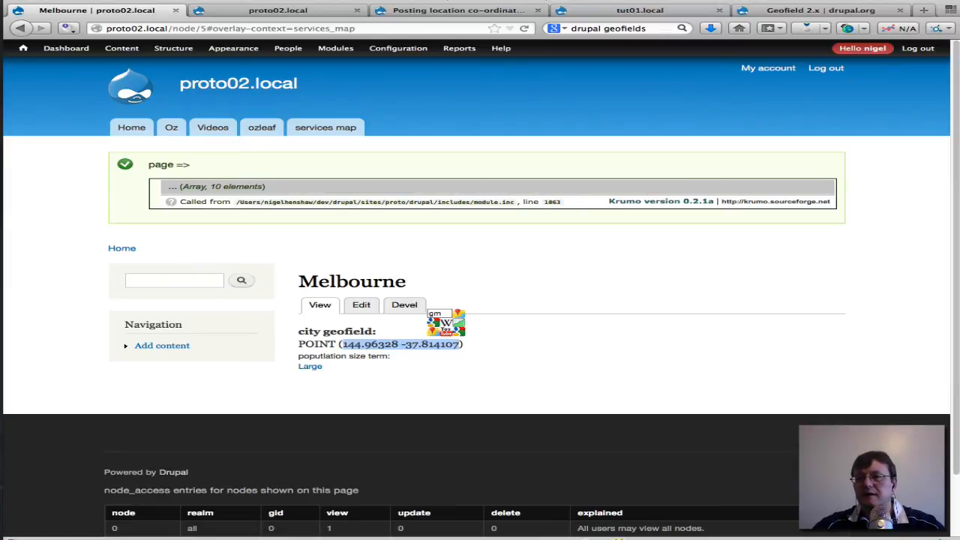
# - Switch to HttpRequester, replace the POINT coordinates in the request body with 144.96328 -37.814107, and send the PUT request to geofield_map/node/2
pyautogui.press('super+Tab')
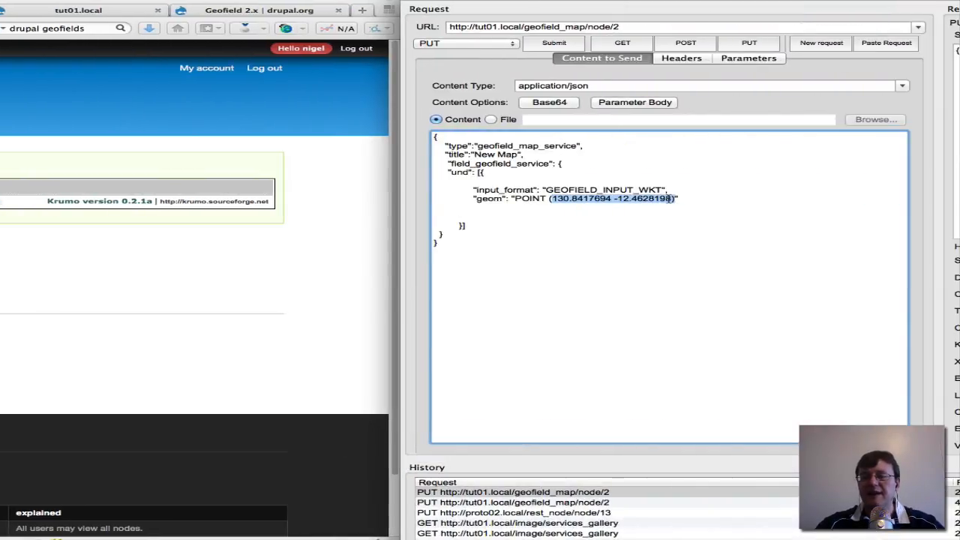
pyautogui.press('BackSpace')
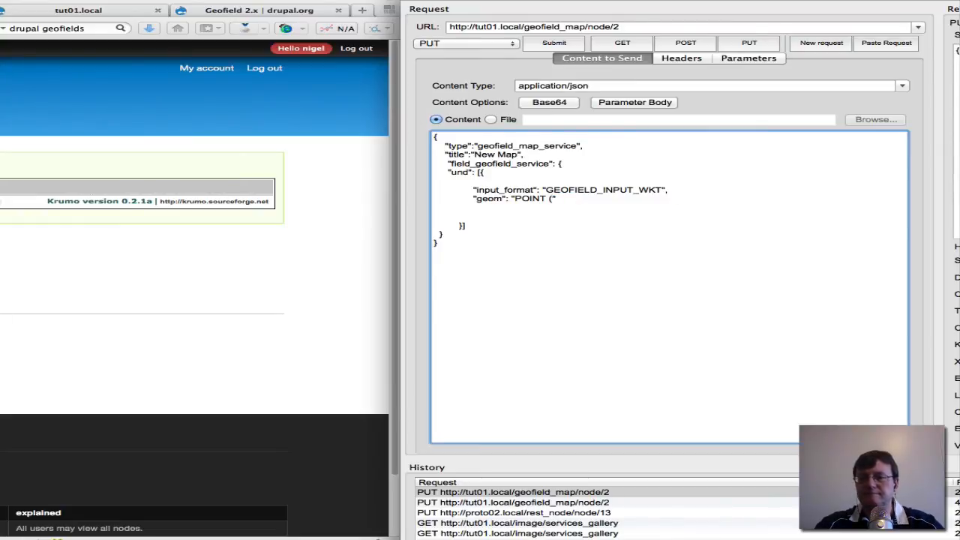
pyautogui.press('super+v')
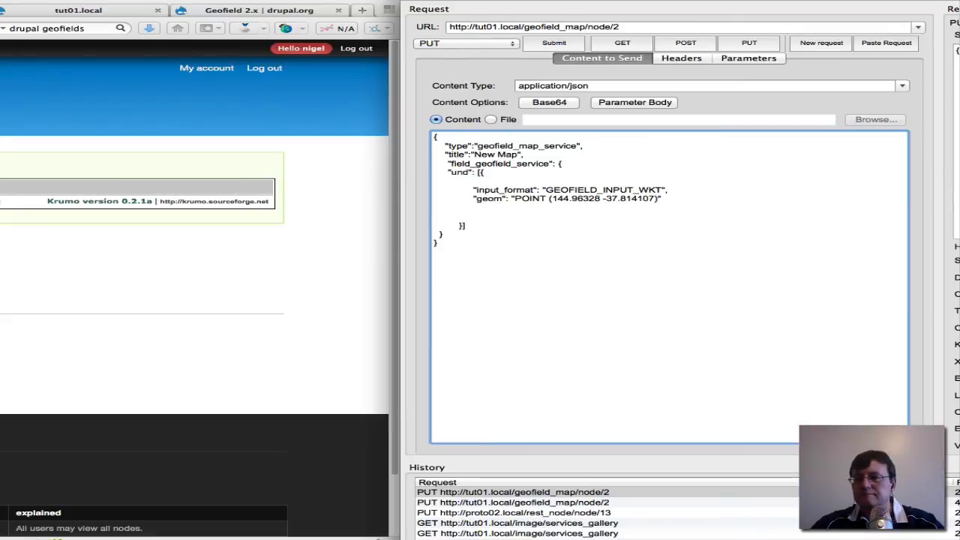
pyautogui.click(752, 44)
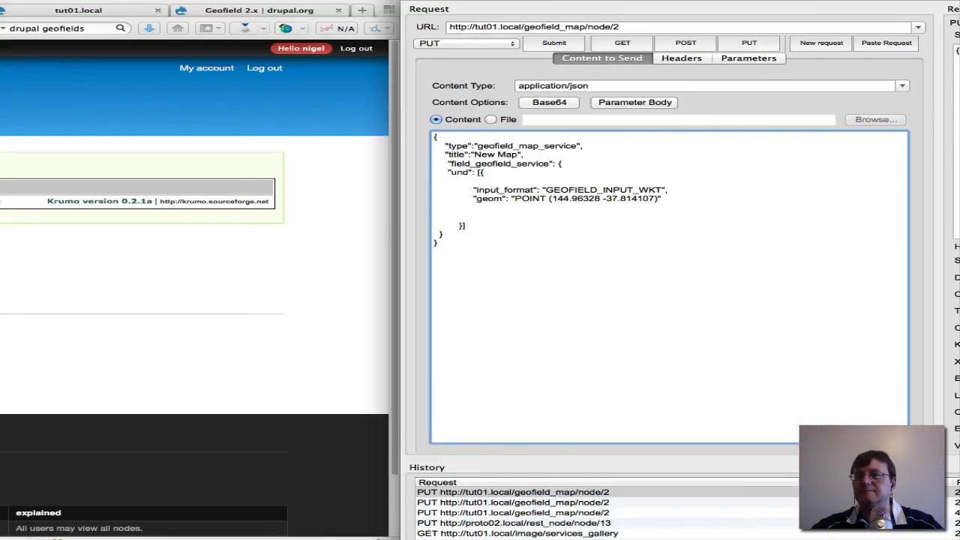
# - Switch back to the browser and reload the services map page on tut01.local to check the marker's position
pyautogui.moveTo(764, 0); pyautogui.dragTo(777, 0)
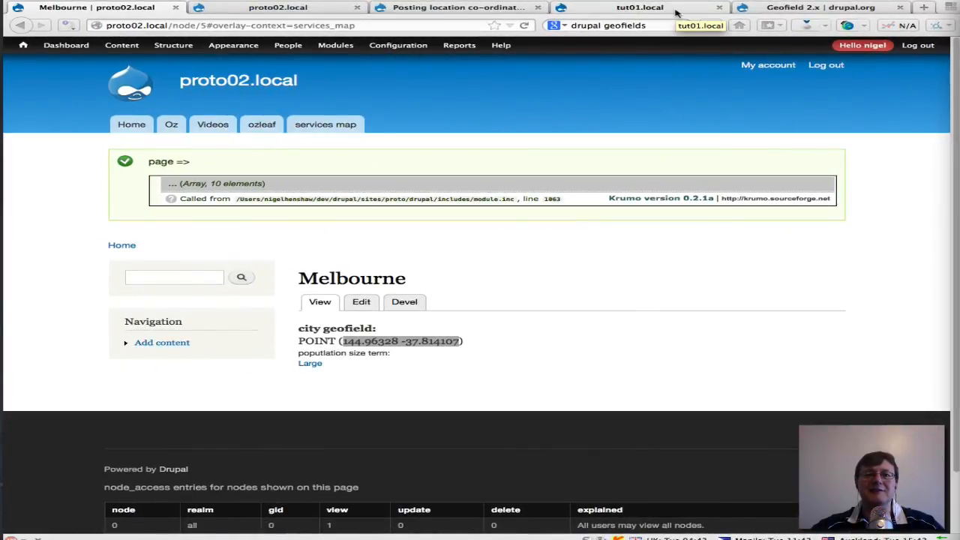
pyautogui.click(640, 8)
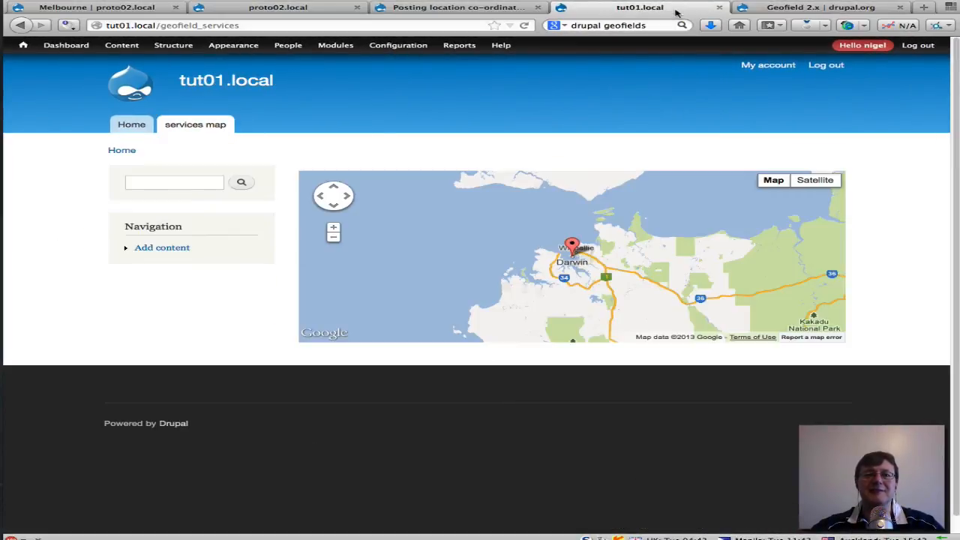
pyautogui.click(525, 26)
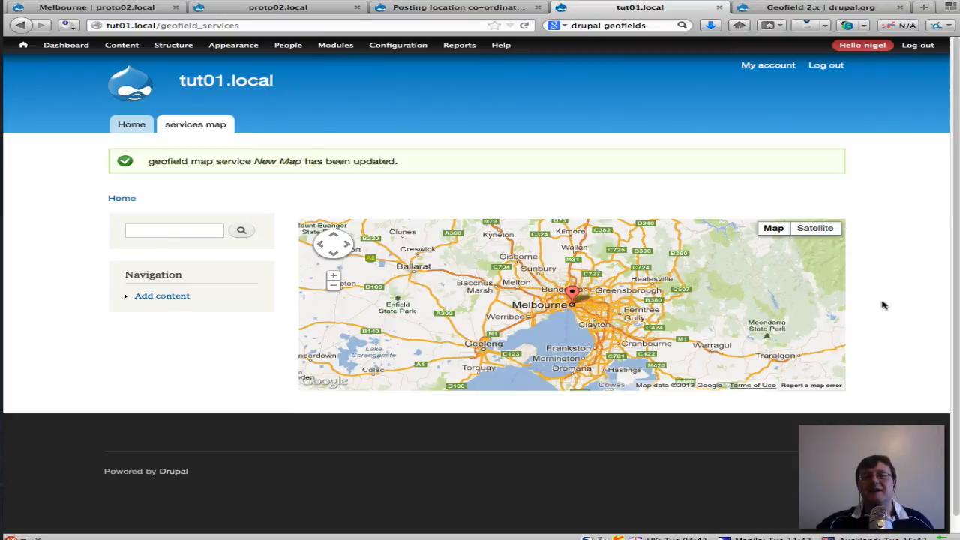
# - Review the introduction, steps and conclusion of the tutorial page on posting location co-ordinates, comparing them with the services map
pyautogui.click(430, 7)
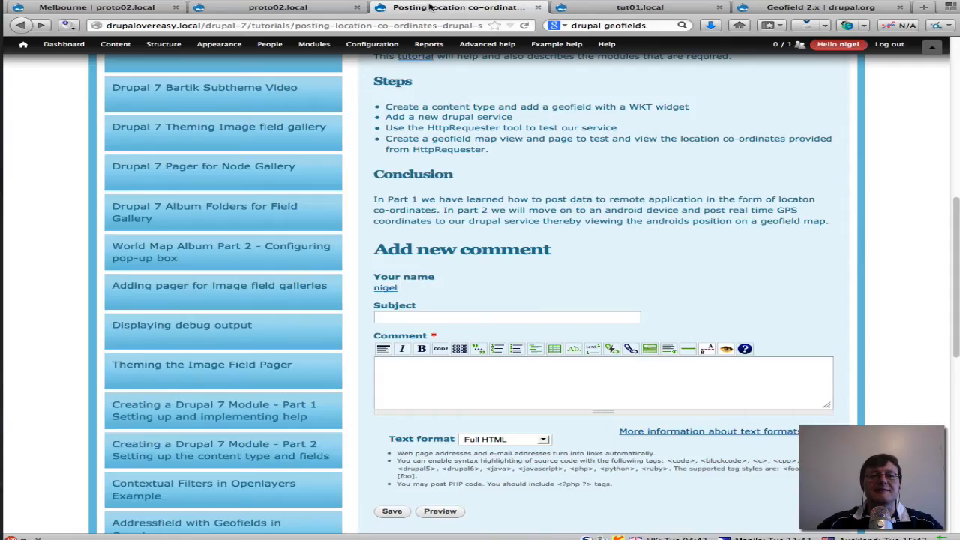
pyautogui.scroll(-2, 680, 227)
pyautogui.scroll(2, 681, 227)
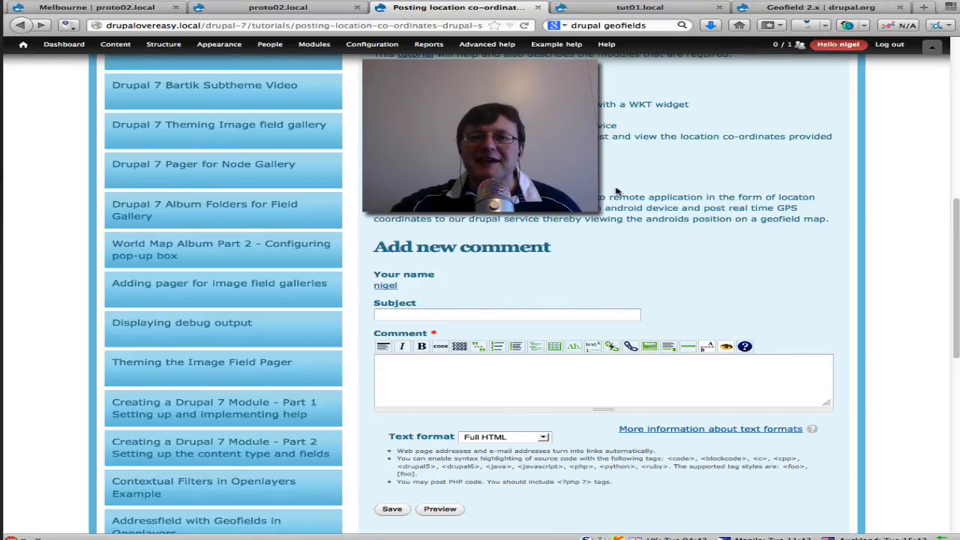
pyautogui.scroll(5, 615, 191)
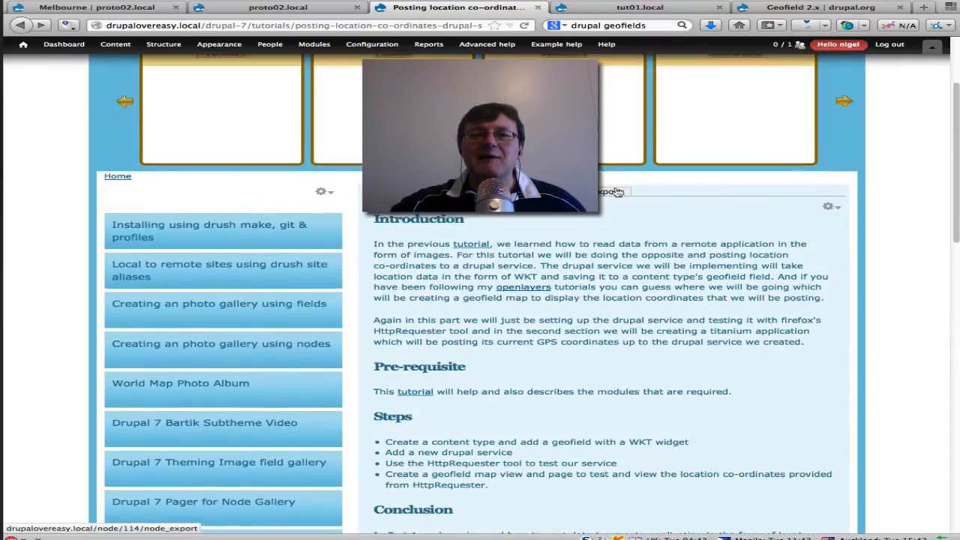
pyautogui.scroll(-2, 615, 188)
pyautogui.scroll(-1, 616, 187)
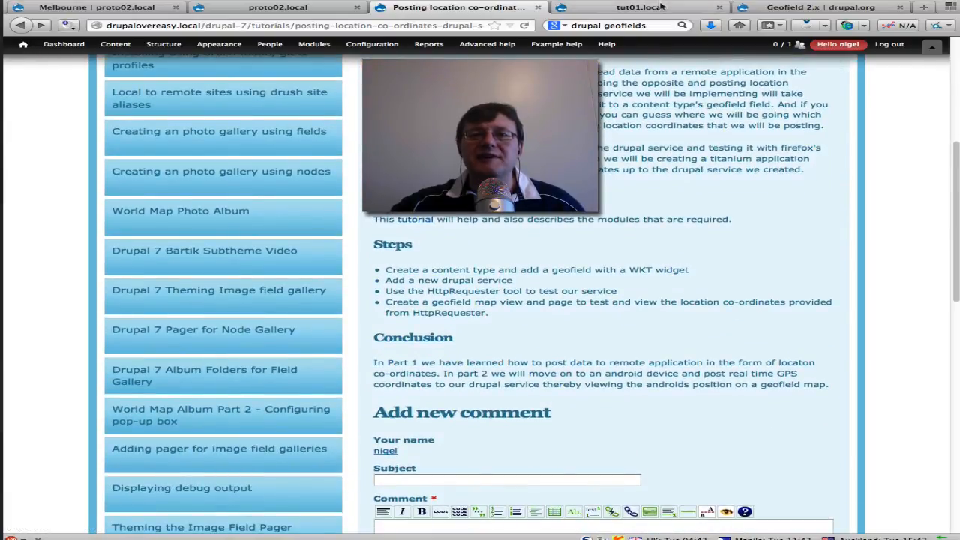
pyautogui.click(663, 7)
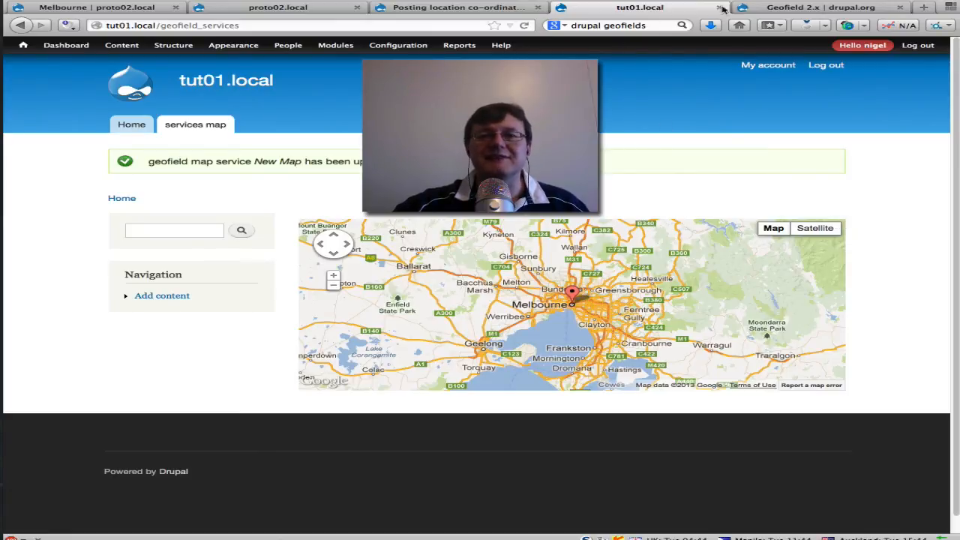
pyautogui.click(504, 10)
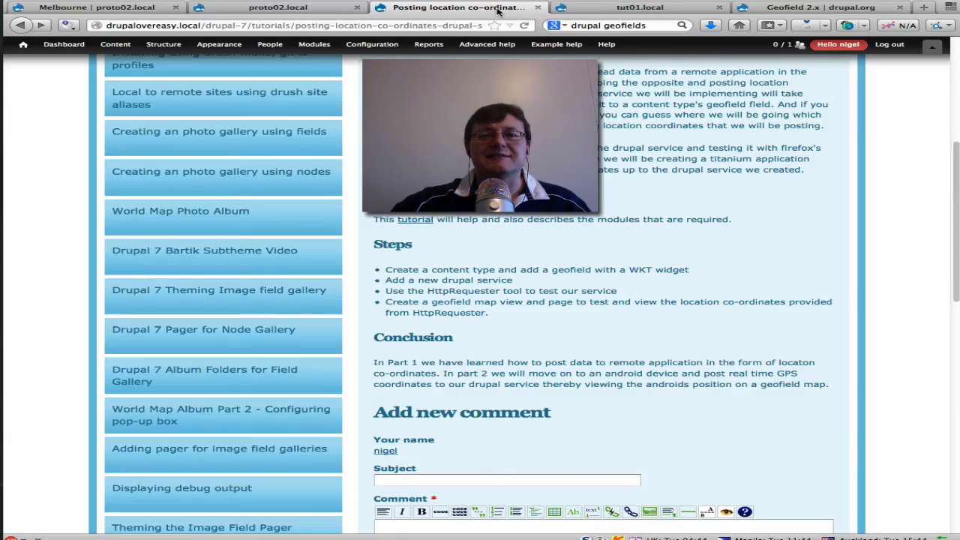
pyautogui.scroll(-3, 683, 202)
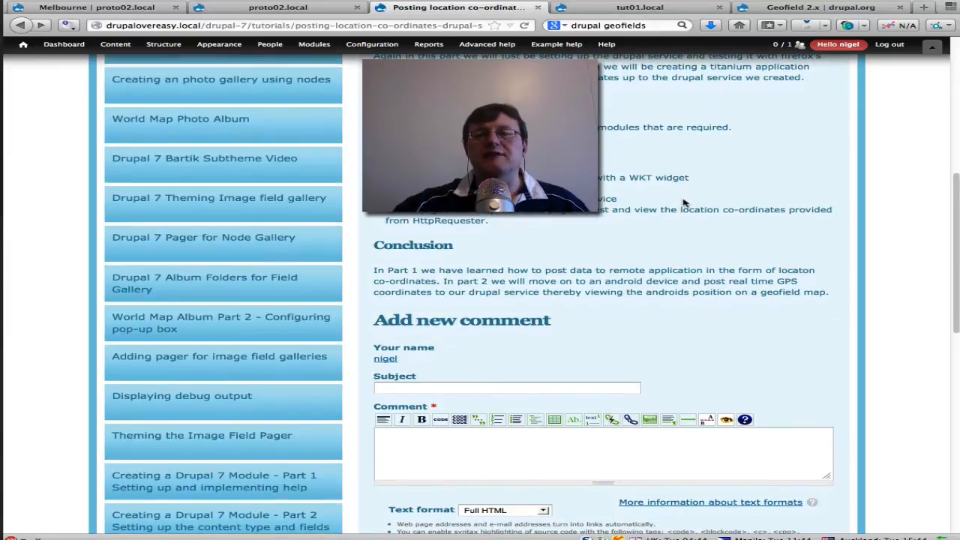